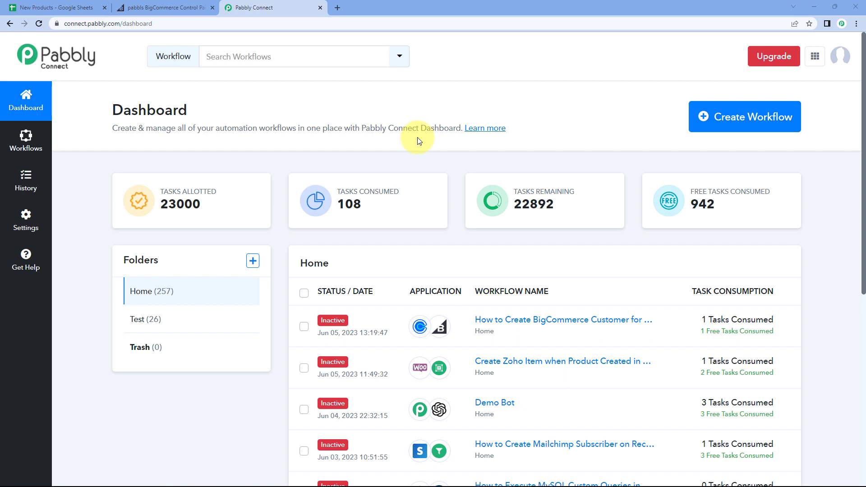
- Create a new workflow named Google Sheets to BigCommerce
{"action": "left_click", "coordinate": [721, 118]}
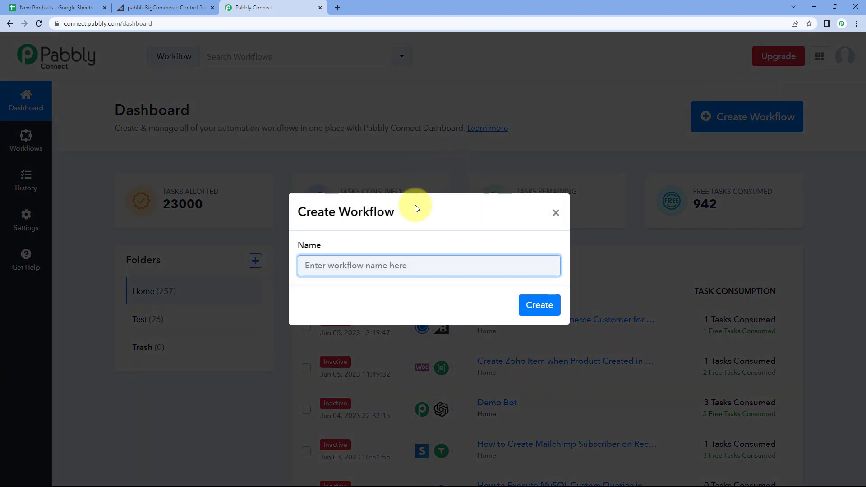
{"action": "type", "text": "Google Shee"}
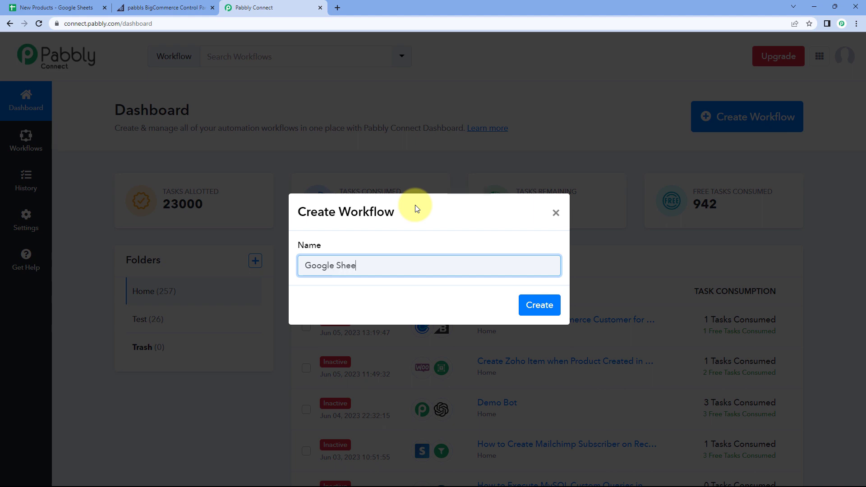
{"action": "type", "text": "ts to bigCommerce"}
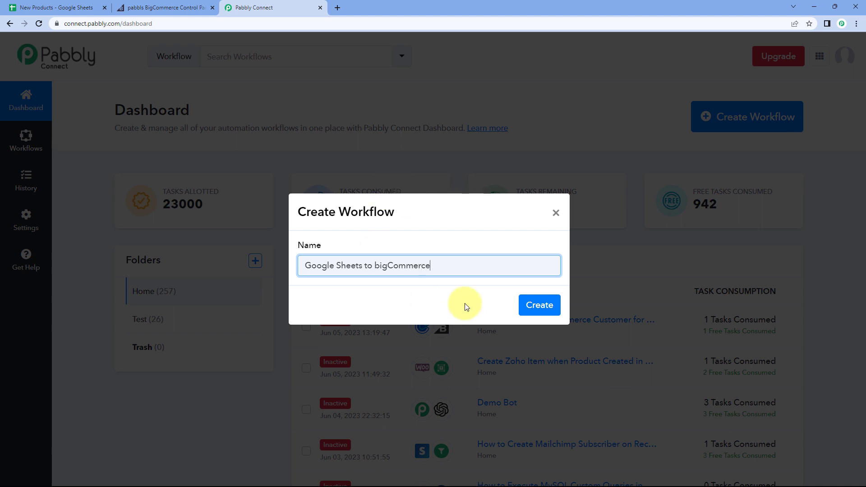
{"action": "double_click", "coordinate": [381, 265]}
{"action": "type", "text": "BigCommerce"}
{"action": "left_click", "coordinate": [539, 304]}
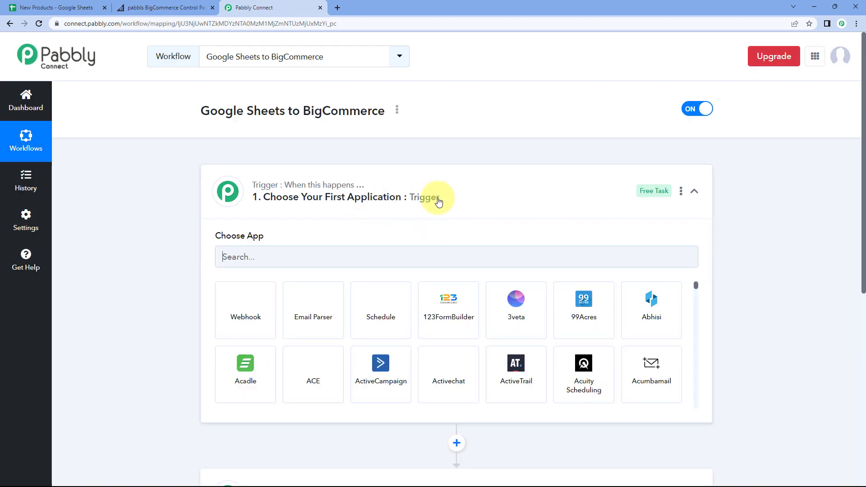
- Look over the workflow's trigger and action cards, ending with the trigger's app choices open
{"action": "left_click", "coordinate": [414, 168]}
{"action": "scroll", "coordinate": [170, 156], "scroll_direction": "down", "scroll_amount": 1}
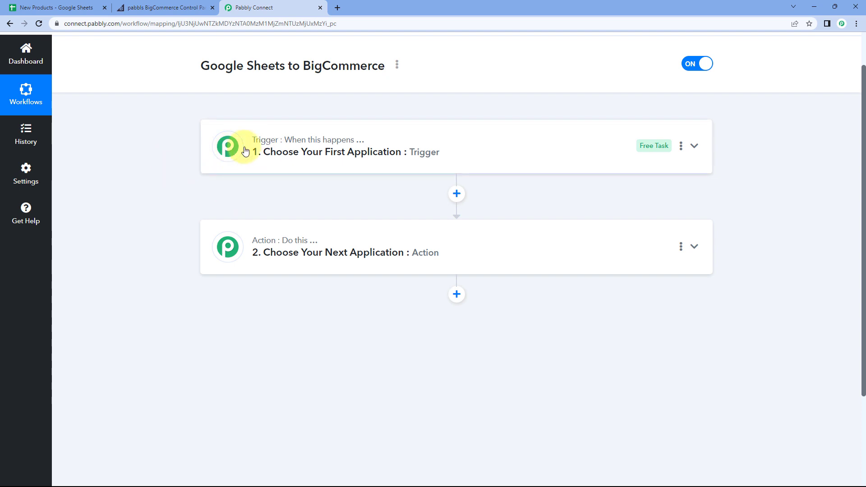
{"action": "mouse_move", "coordinate": [228, 247]}
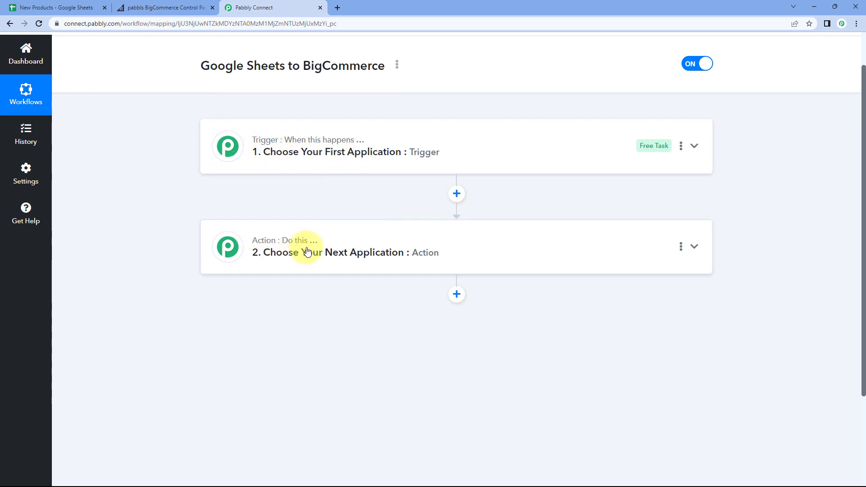
{"action": "left_click", "coordinate": [280, 151]}
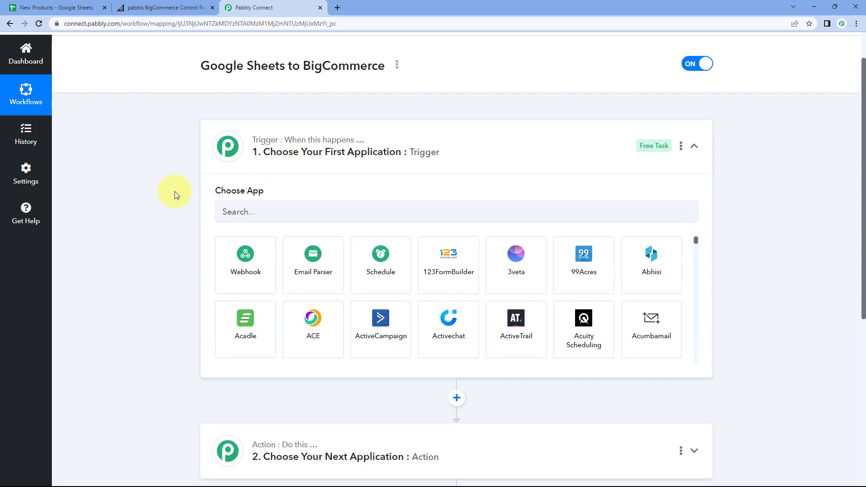
{"action": "scroll", "coordinate": [181, 194], "scroll_direction": "down", "scroll_amount": 1}
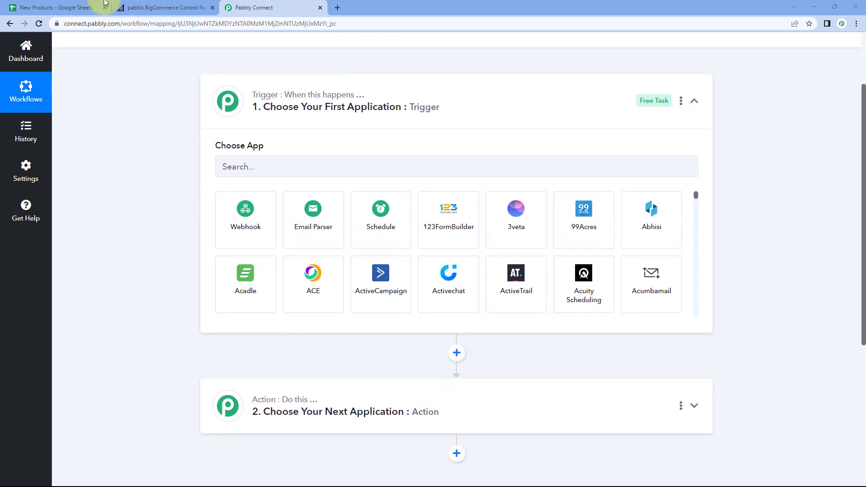
- Switch to the New Products sheet in Google Sheets and examine its product type, description, inventory level and image URL columns
{"action": "left_click", "coordinate": [68, 7]}
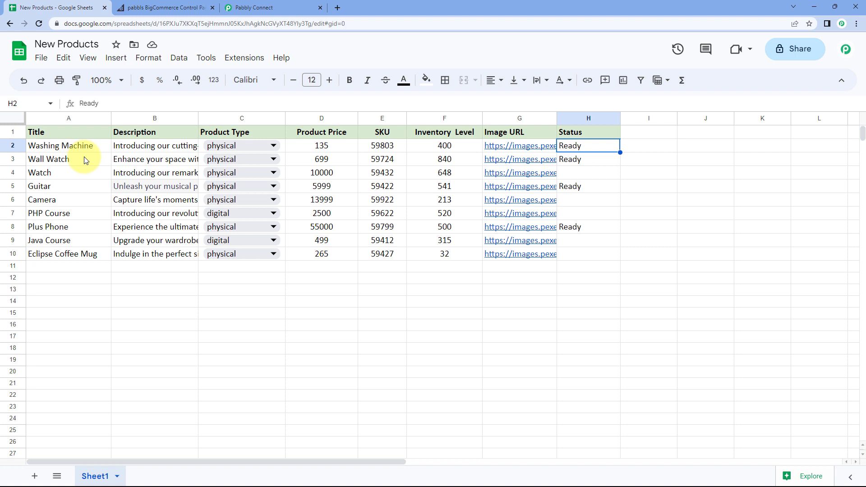
{"action": "left_click", "coordinate": [254, 145]}
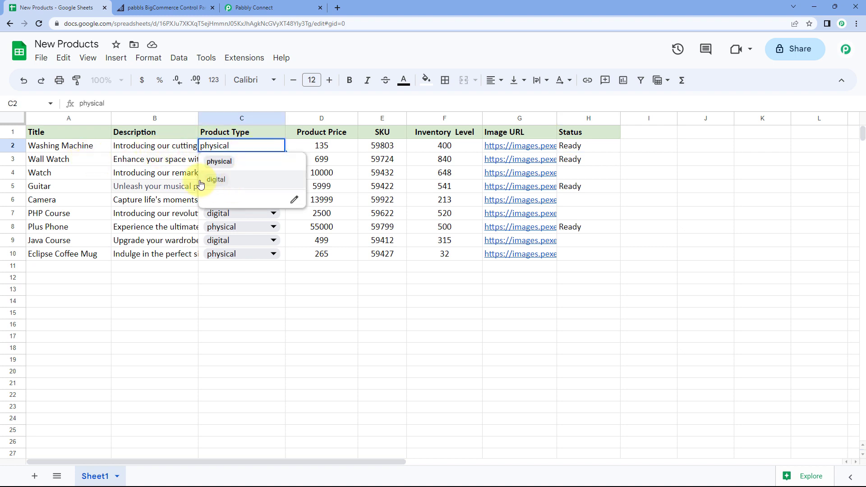
{"action": "left_click", "coordinate": [184, 165]}
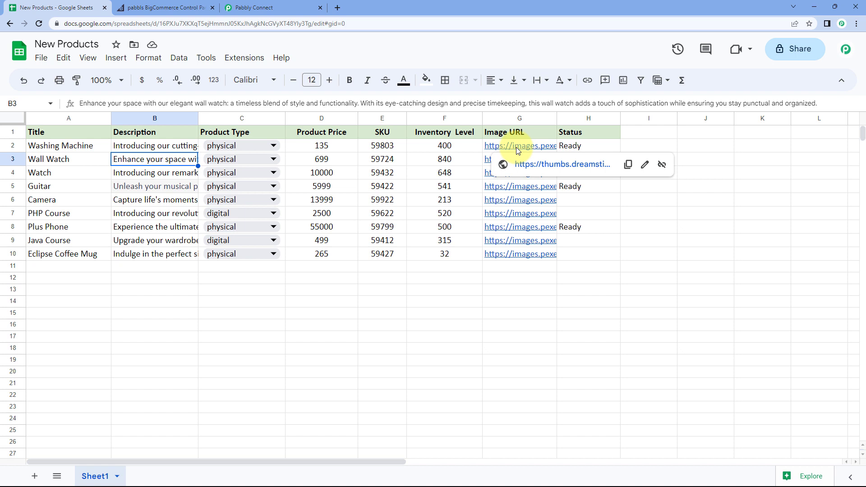
{"action": "left_click", "coordinate": [458, 160]}
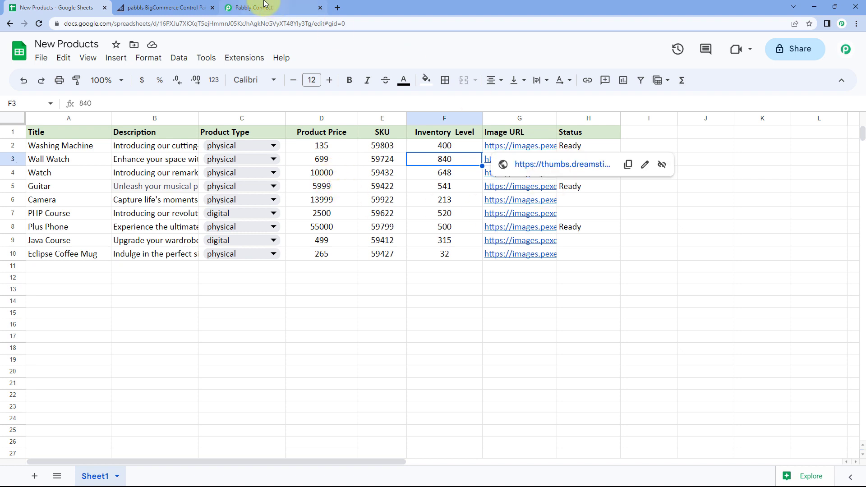
{"action": "left_click", "coordinate": [252, 7]}
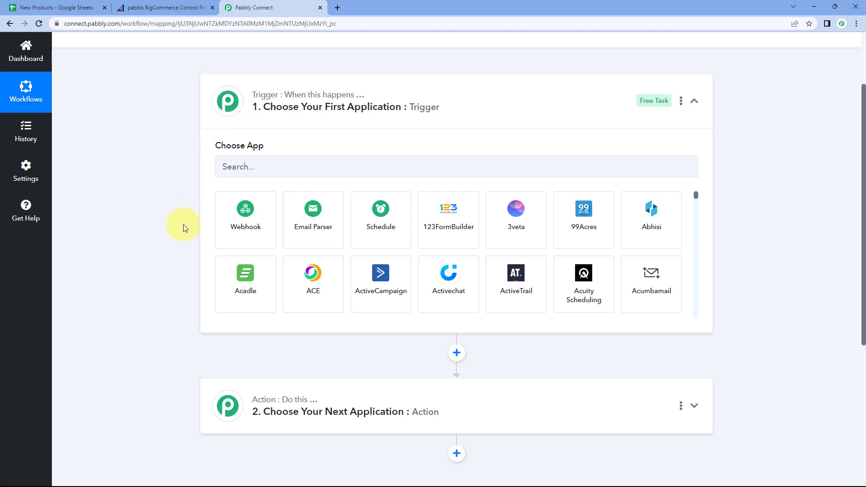
- Examine which products are marked Ready in the sheet's Status column, and view the BigCommerce store dashboard
{"action": "left_click", "coordinate": [59, 8]}
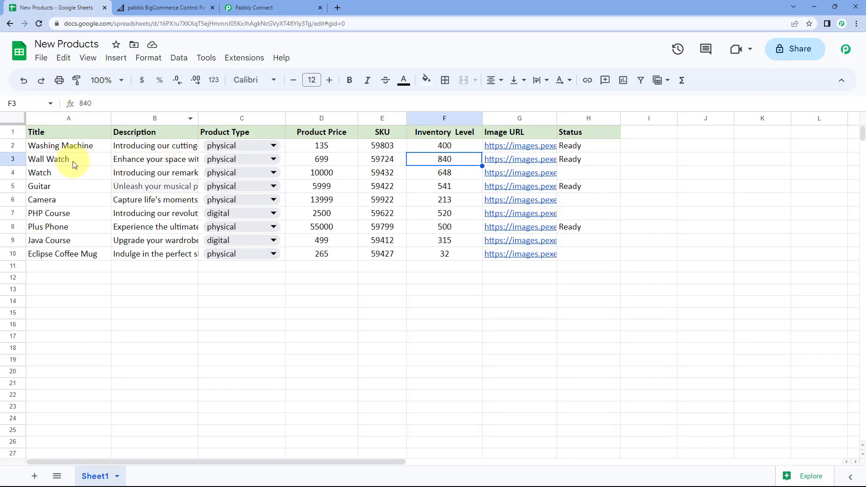
{"action": "left_click", "coordinate": [579, 141]}
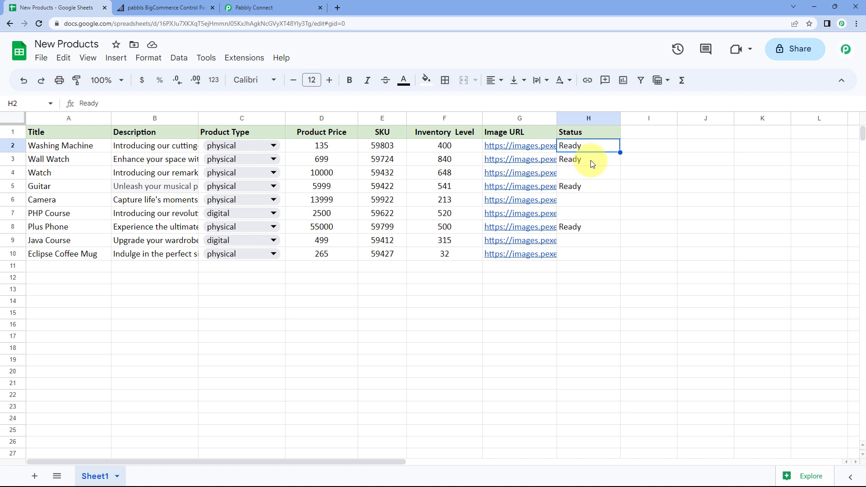
{"action": "left_click", "coordinate": [575, 172]}
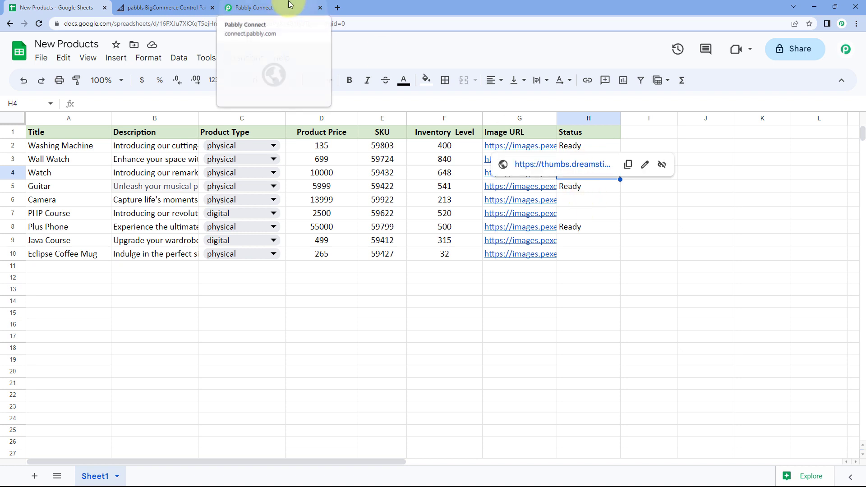
{"action": "left_click", "coordinate": [586, 147]}
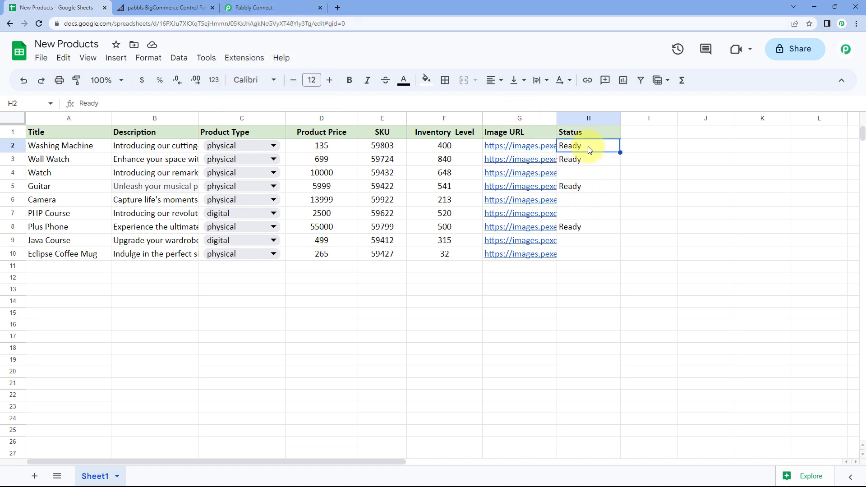
{"action": "left_click", "coordinate": [283, 5]}
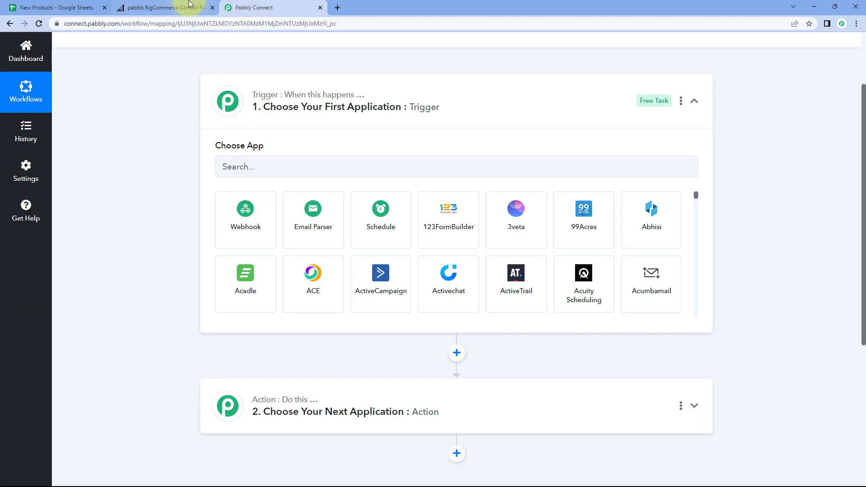
{"action": "left_click", "coordinate": [190, 6]}
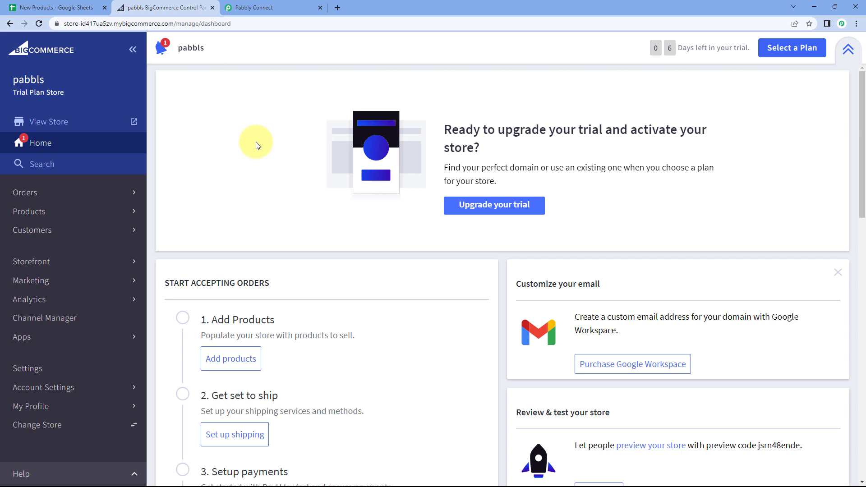
{"action": "left_click", "coordinate": [68, 6]}
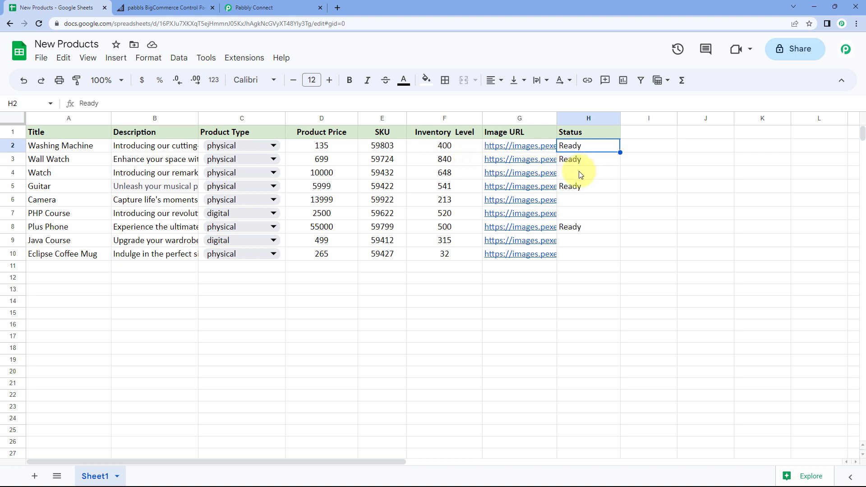
- Return to Pabbly Connect, choose Schedule by Pabbly as the trigger app, and set the workflow to run every day
{"action": "left_click", "coordinate": [294, 8]}
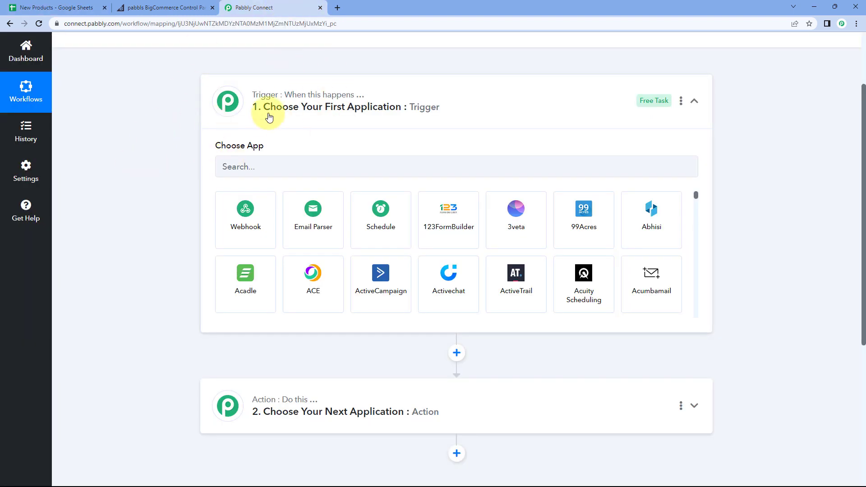
{"action": "scroll", "coordinate": [285, 132], "scroll_direction": "down", "scroll_amount": 1}
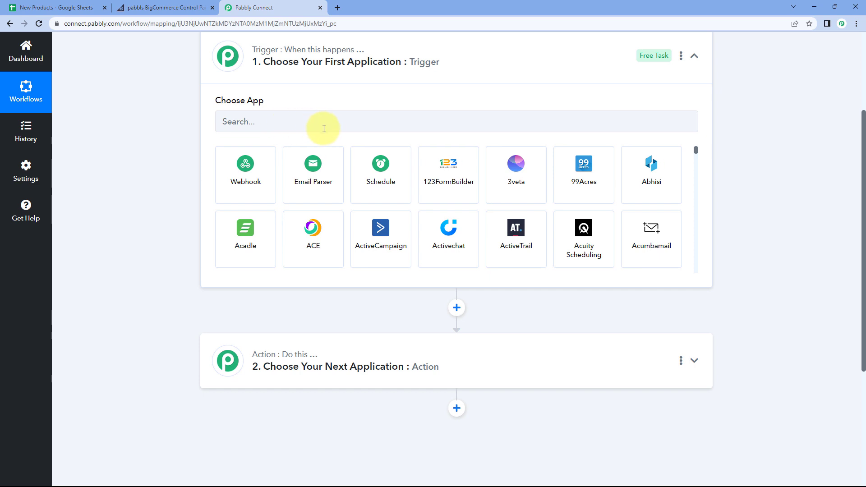
{"action": "left_click", "coordinate": [388, 187]}
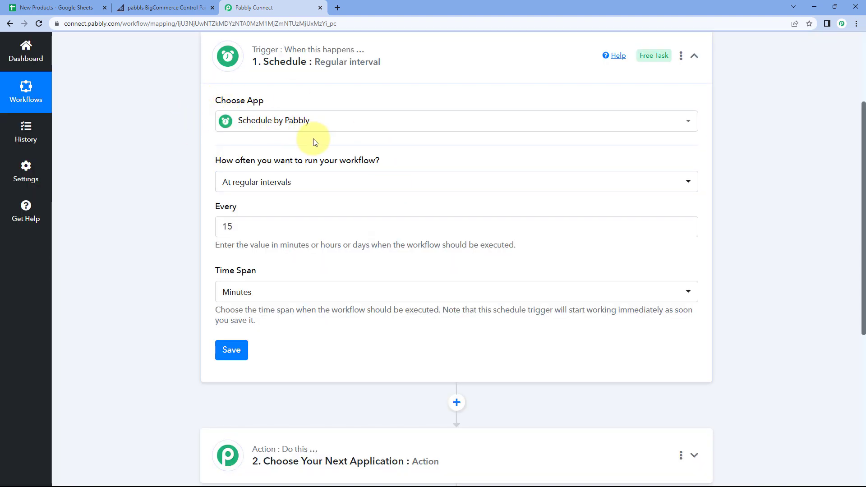
{"action": "mouse_move", "coordinate": [262, 153]}
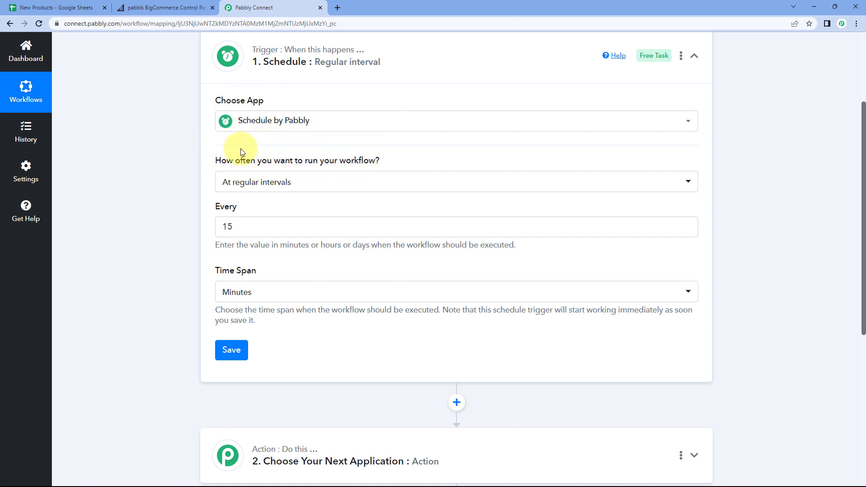
{"action": "left_click", "coordinate": [310, 183]}
{"action": "scroll", "coordinate": [185, 174], "scroll_direction": "down", "scroll_amount": 1}
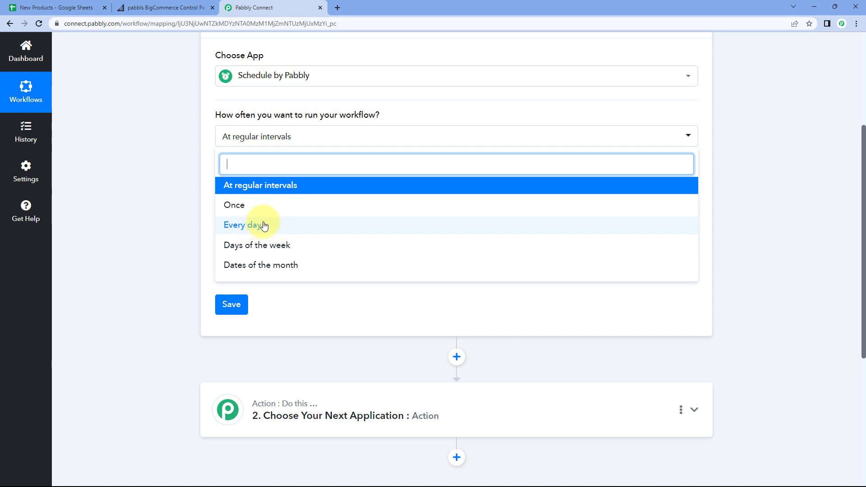
{"action": "left_click", "coordinate": [277, 229]}
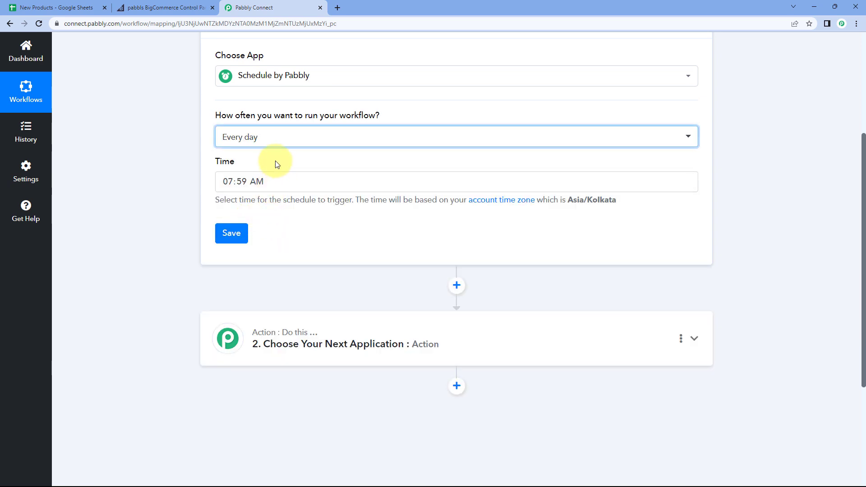
{"action": "left_click", "coordinate": [276, 136]}
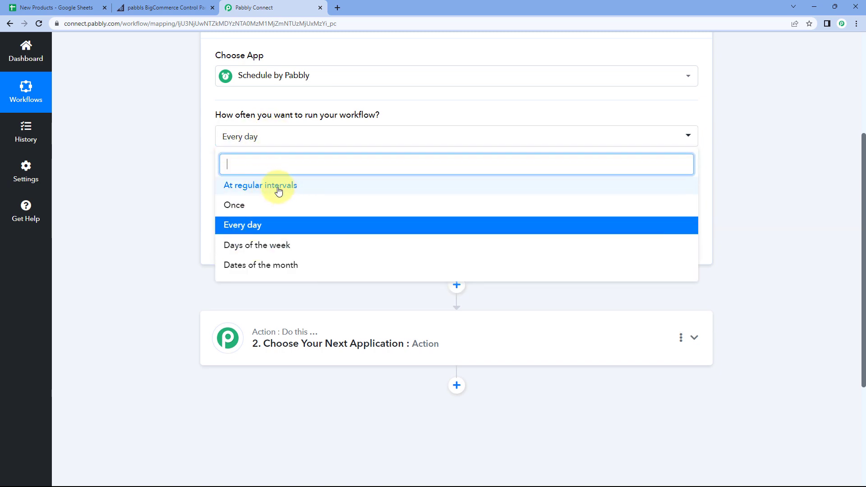
{"action": "left_click", "coordinate": [207, 160]}
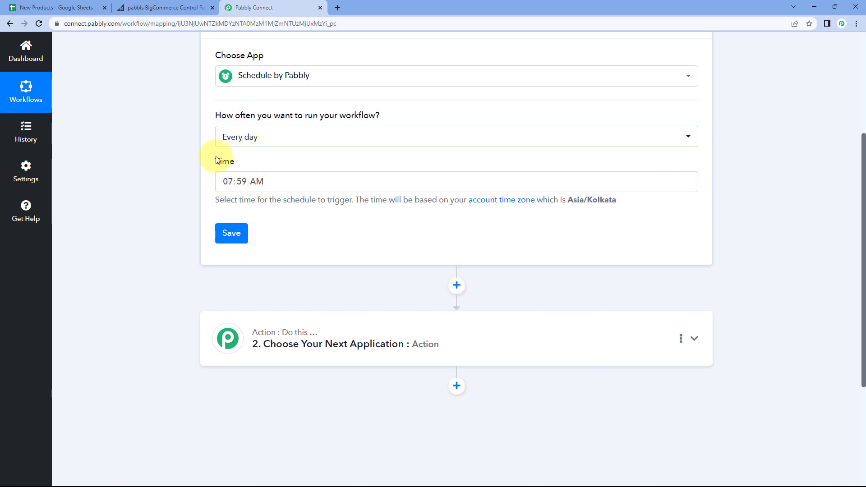
- Set the daily schedule's time to 10:00 AM, save the trigger, and collapse it after reviewing the response
{"action": "left_click", "coordinate": [226, 181]}
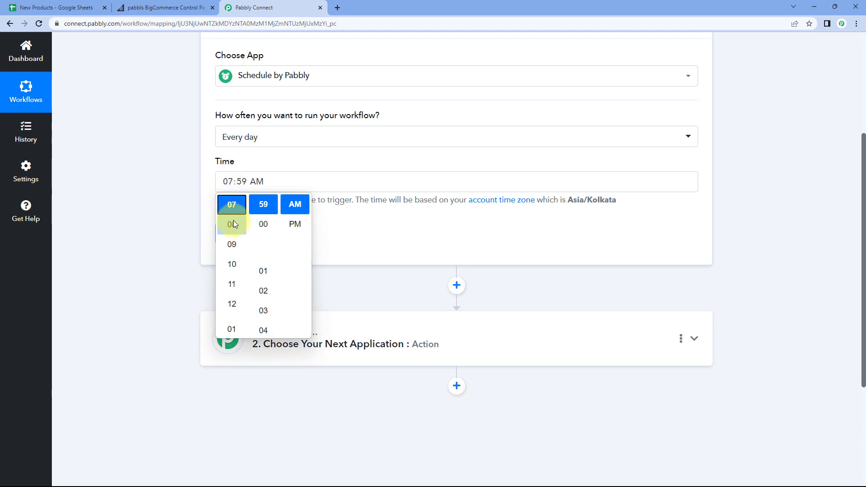
{"action": "left_click", "coordinate": [233, 263]}
{"action": "left_click", "coordinate": [267, 222]}
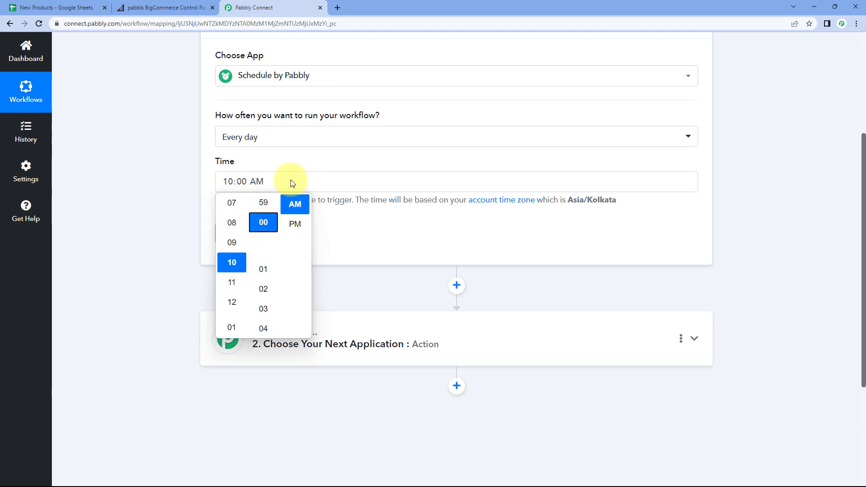
{"action": "left_click", "coordinate": [307, 164]}
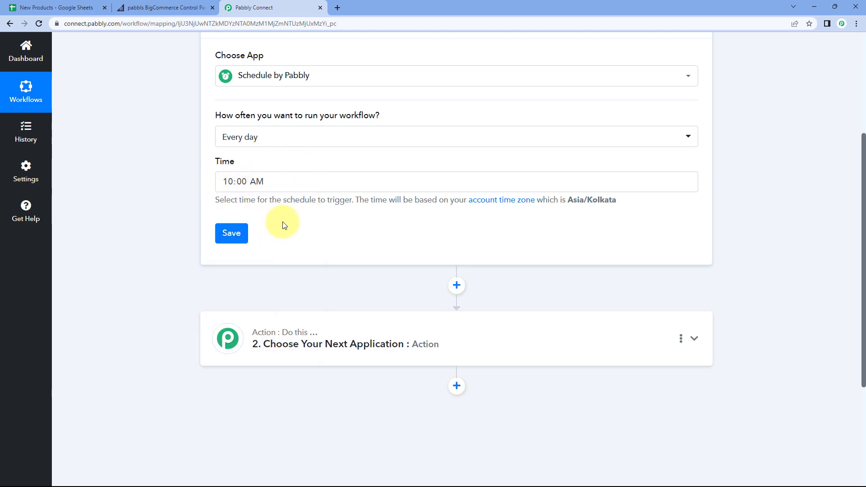
{"action": "left_click", "coordinate": [232, 234]}
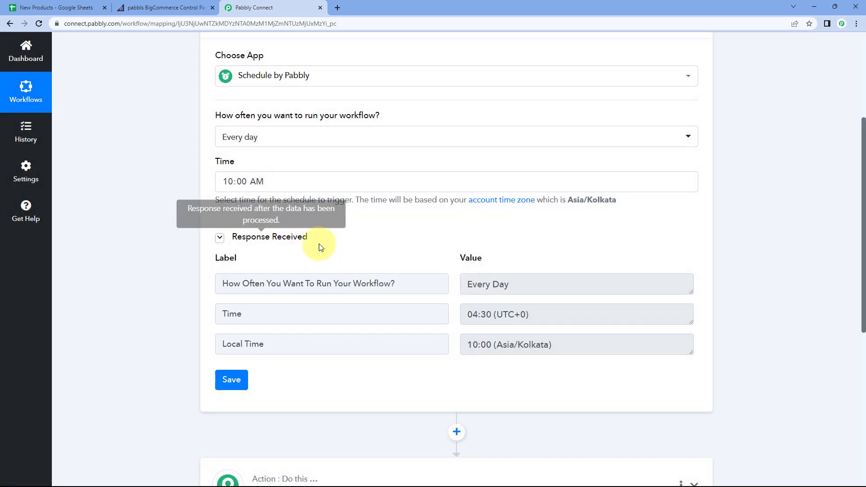
{"action": "scroll", "coordinate": [377, 240], "scroll_direction": "down", "scroll_amount": 1}
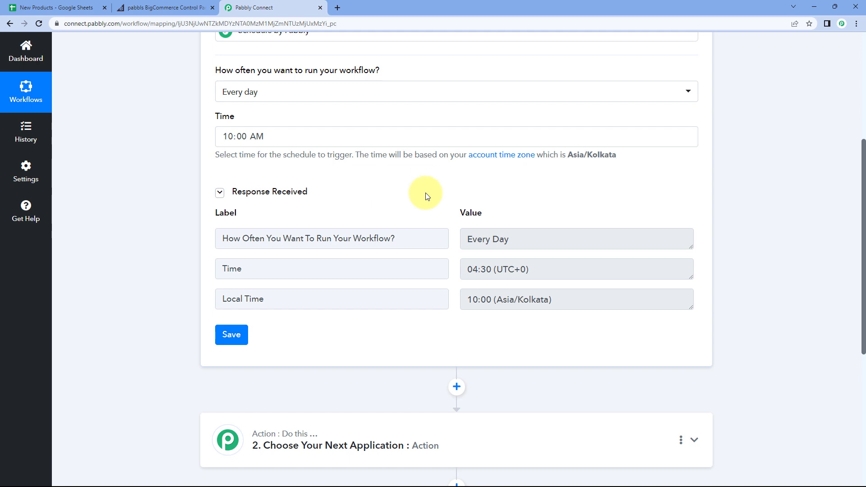
{"action": "scroll", "coordinate": [275, 174], "scroll_direction": "up", "scroll_amount": 2}
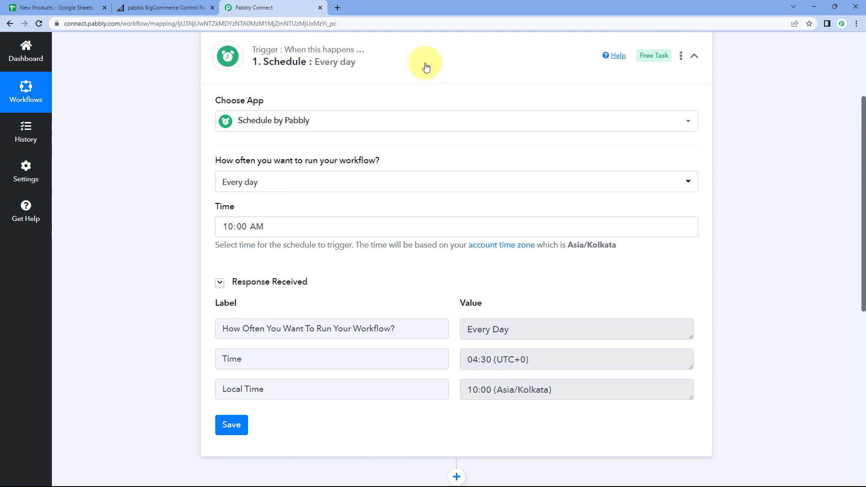
{"action": "left_click", "coordinate": [426, 67]}
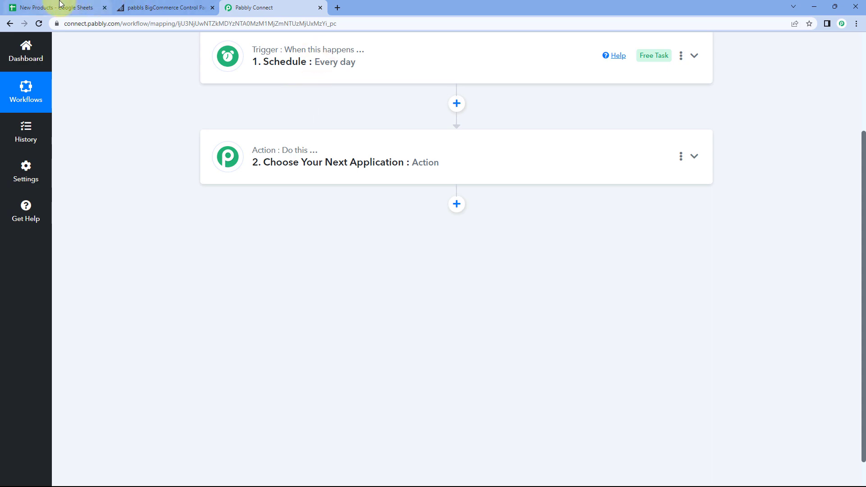
- Examine the Ready entries in the Status column of the New Products spreadsheet in Google Sheets
{"action": "left_click", "coordinate": [64, 5]}
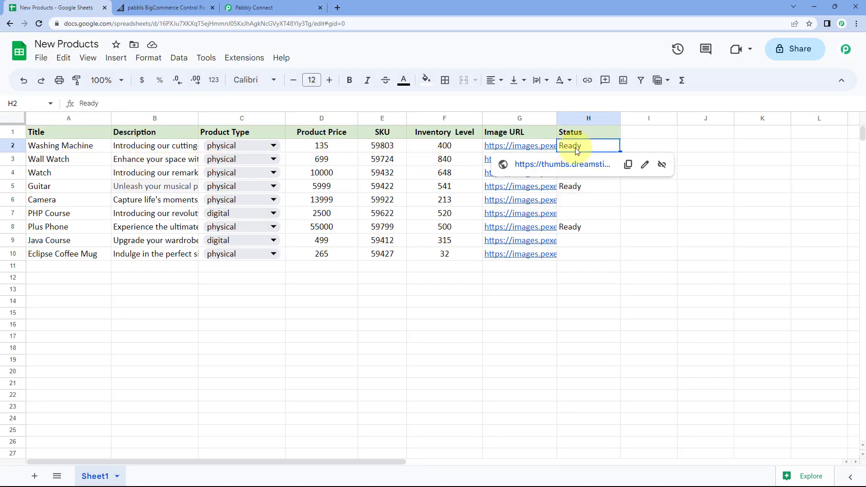
{"action": "left_click", "coordinate": [593, 187]}
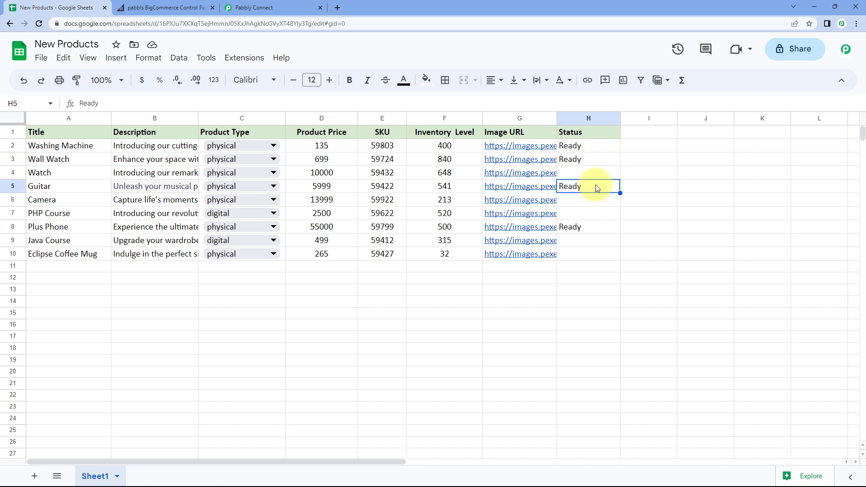
{"action": "left_click", "coordinate": [276, 6]}
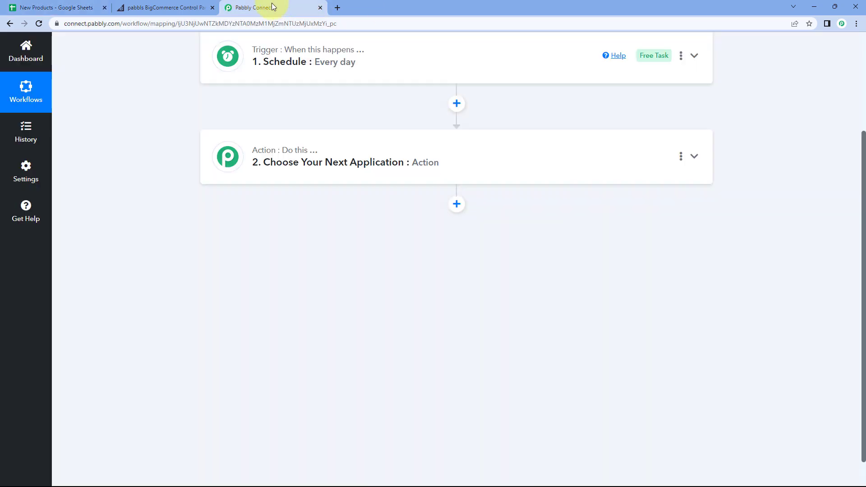
{"action": "left_click", "coordinate": [37, 7]}
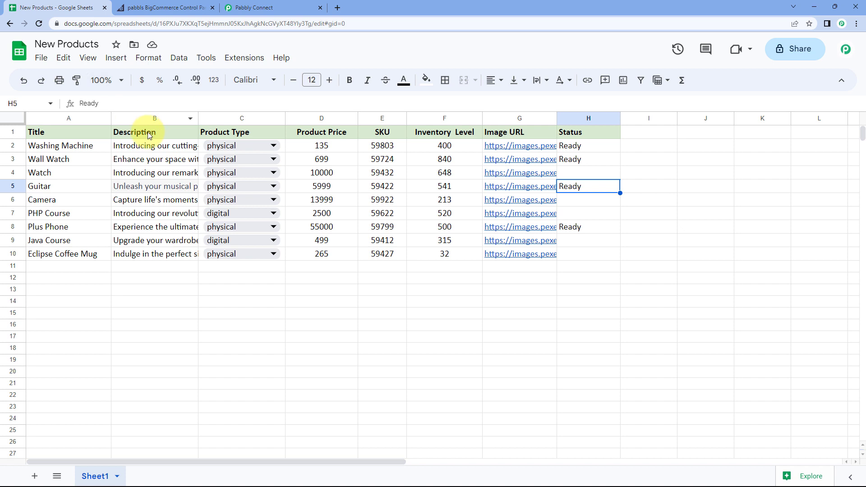
- Return to Pabbly Connect and choose Google Sheets as the app for the workflow's second step
{"action": "left_click", "coordinate": [240, 4]}
{"action": "scroll", "coordinate": [170, 80], "scroll_direction": "down", "scroll_amount": 1}
{"action": "left_click", "coordinate": [194, 131]}
{"action": "scroll", "coordinate": [166, 141], "scroll_direction": "down", "scroll_amount": 1}
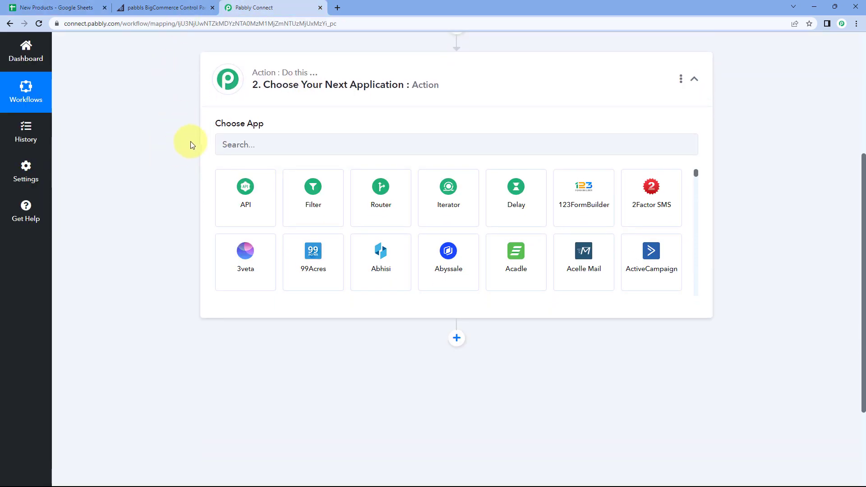
{"action": "left_click", "coordinate": [266, 151]}
{"action": "type", "text": "G"}
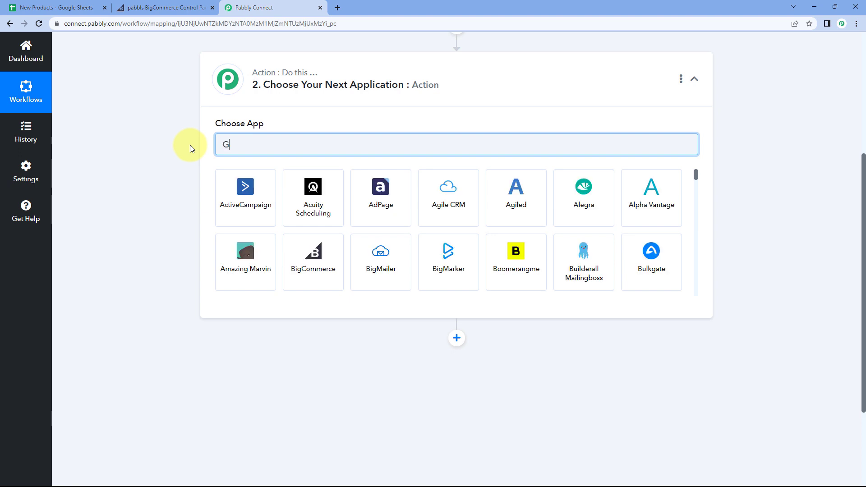
{"action": "type", "text": "oogle Sheets"}
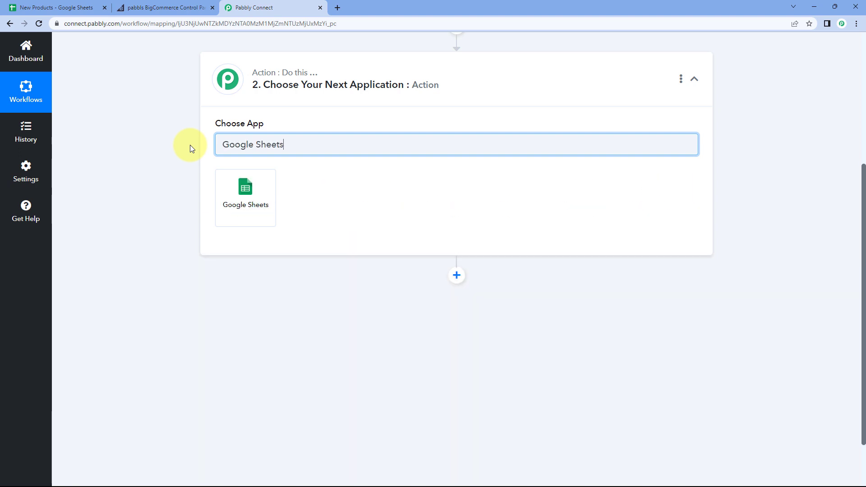
{"action": "left_click", "coordinate": [234, 194]}
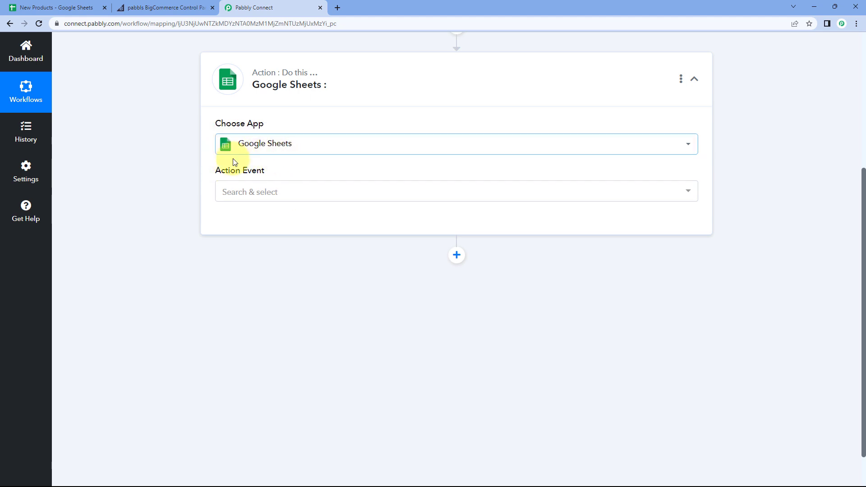
- Set the Google Sheets action event to Lookup Spreadsheet Rows
{"action": "left_click", "coordinate": [297, 193]}
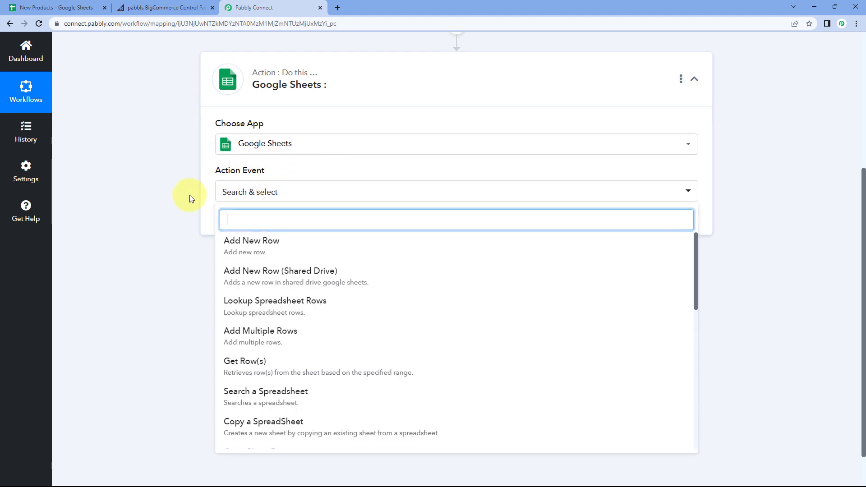
{"action": "scroll", "coordinate": [189, 195], "scroll_direction": "down", "scroll_amount": 1}
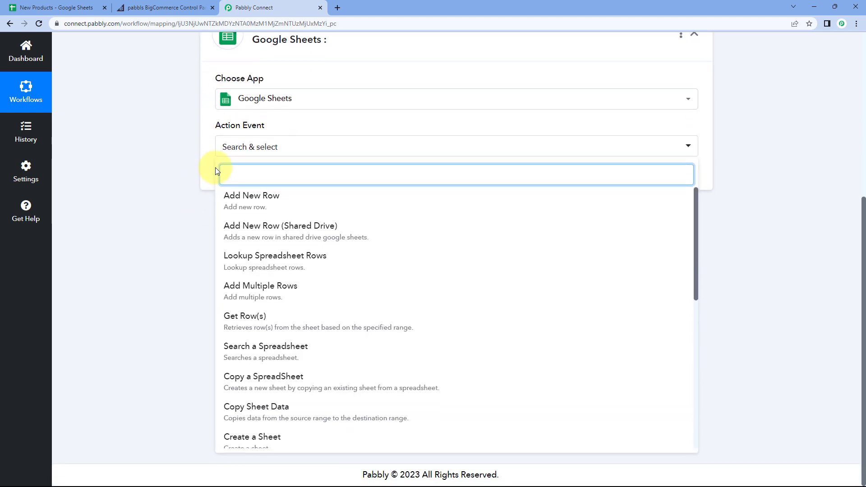
{"action": "left_click", "coordinate": [257, 263]}
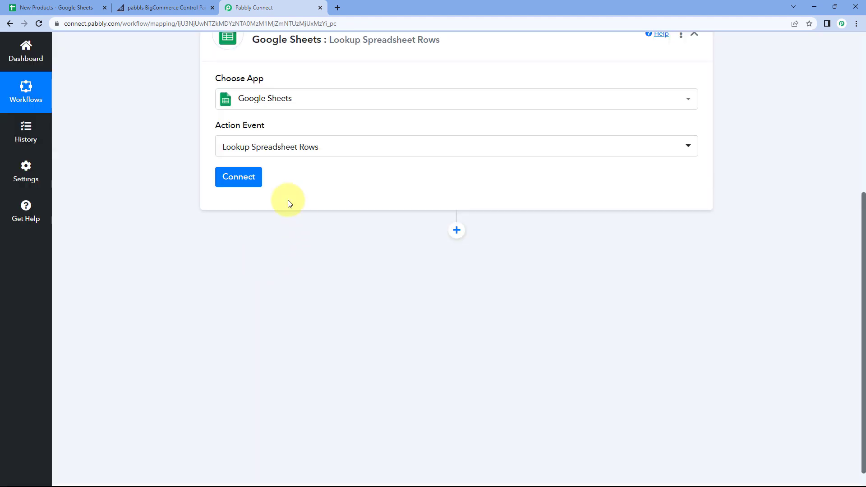
- Add a new Google Sheets connection for the lookup action and authorize Pabbly Connect's access with the Google account
{"action": "left_click", "coordinate": [240, 180]}
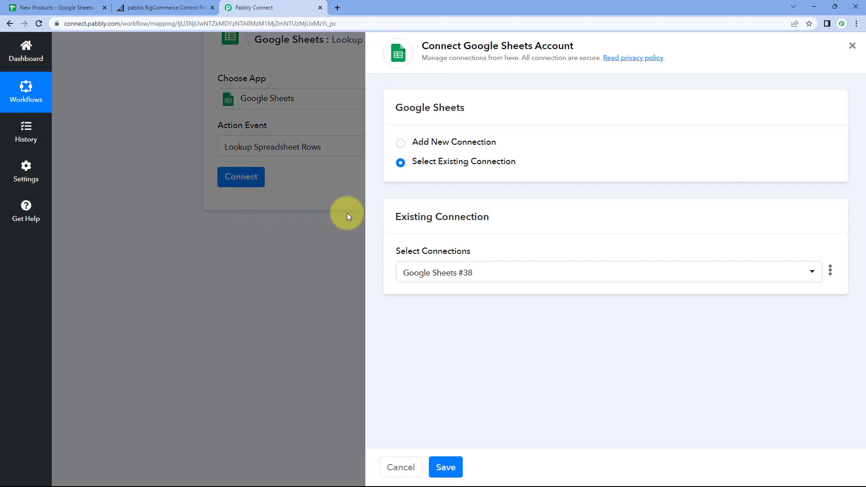
{"action": "left_click", "coordinate": [400, 143]}
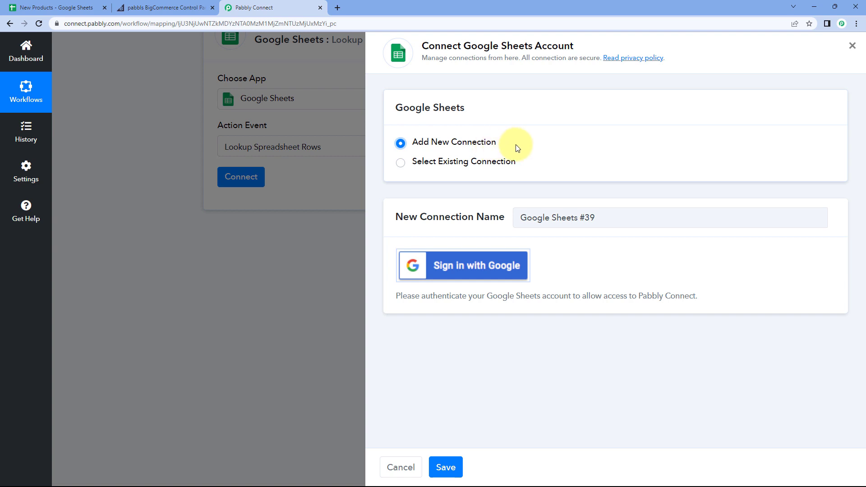
{"action": "left_click", "coordinate": [55, 7]}
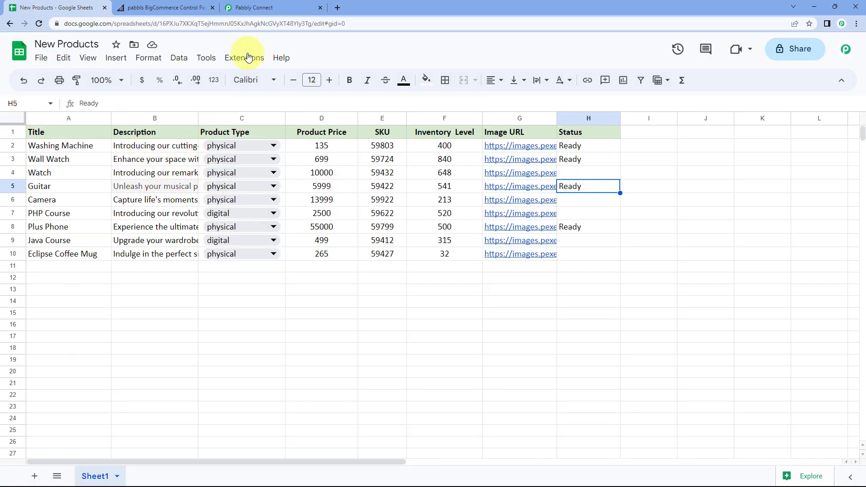
{"action": "left_click", "coordinate": [259, 7]}
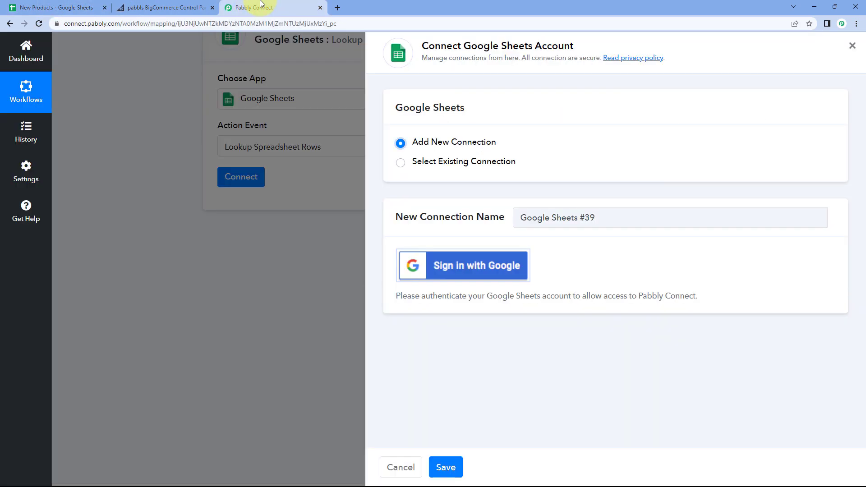
{"action": "left_click", "coordinate": [466, 272]}
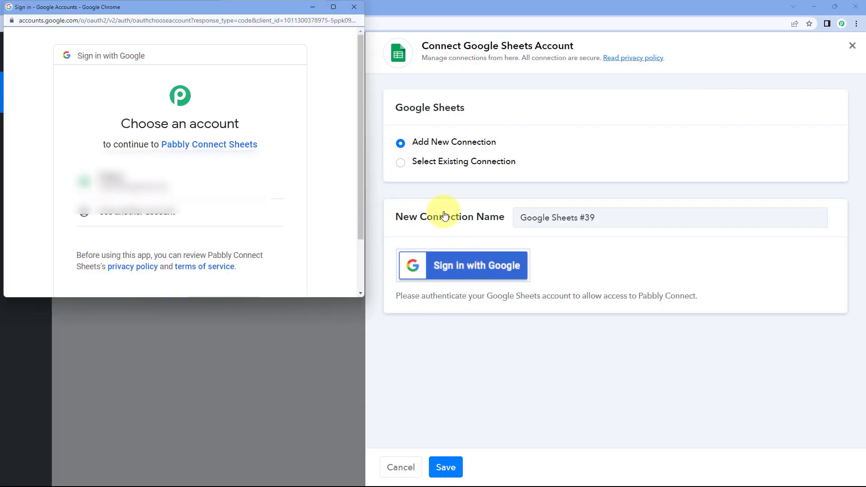
{"action": "left_click", "coordinate": [181, 184]}
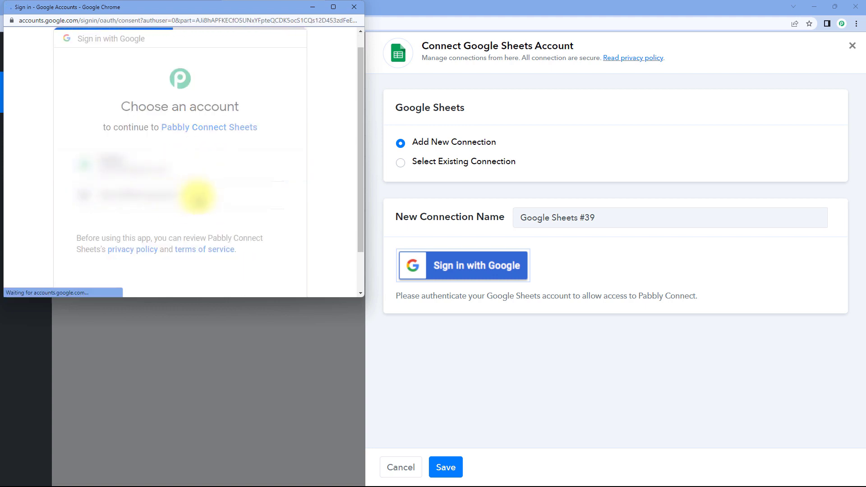
{"action": "scroll", "coordinate": [237, 185], "scroll_direction": "down", "scroll_amount": 4}
{"action": "left_click", "coordinate": [233, 241]}
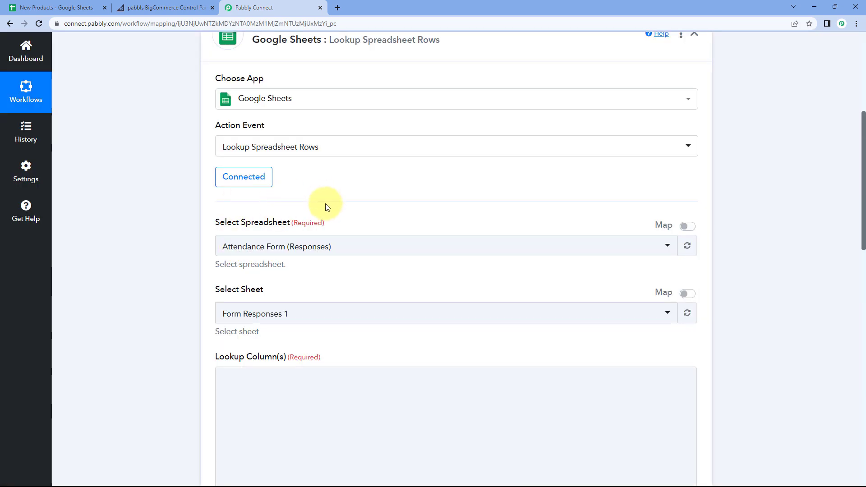
- Select New Products as the spreadsheet for the row lookup, checking its name in Google Sheets
{"action": "scroll", "coordinate": [252, 181], "scroll_direction": "down", "scroll_amount": 1}
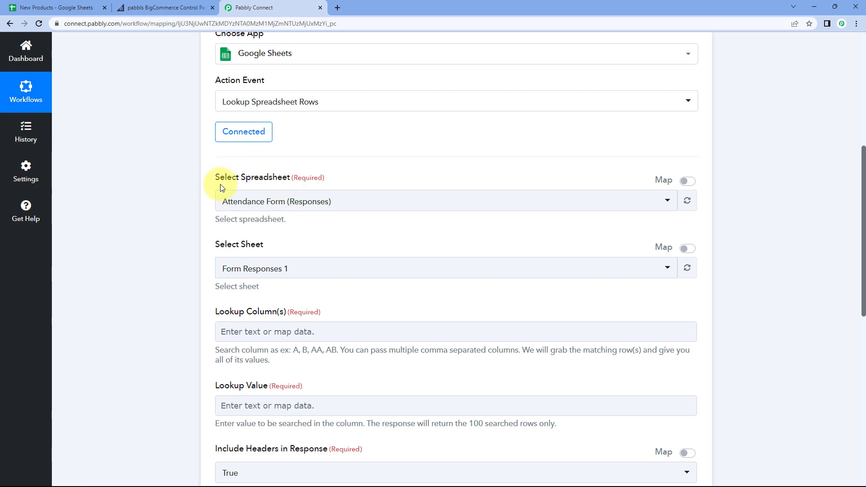
{"action": "scroll", "coordinate": [332, 195], "scroll_direction": "up", "scroll_amount": 1}
{"action": "scroll", "coordinate": [332, 195], "scroll_direction": "down", "scroll_amount": 2}
{"action": "left_click", "coordinate": [364, 157]}
{"action": "scroll", "coordinate": [180, 179], "scroll_direction": "down", "scroll_amount": 1}
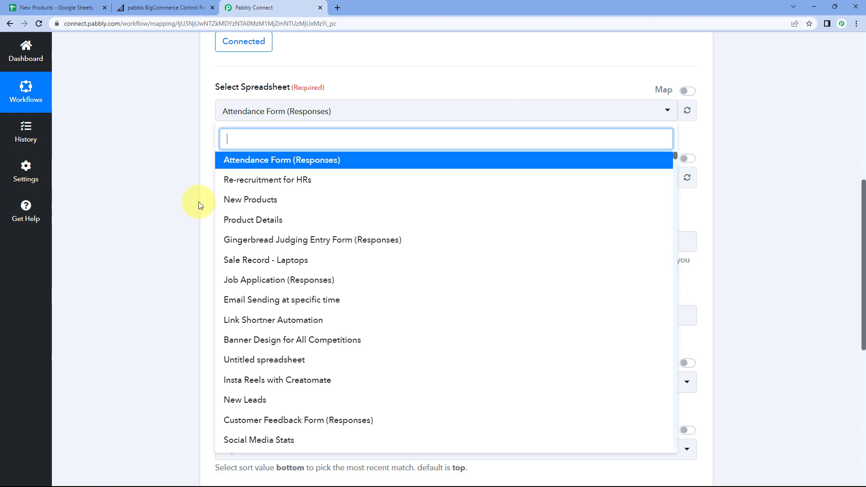
{"action": "left_click", "coordinate": [67, 3]}
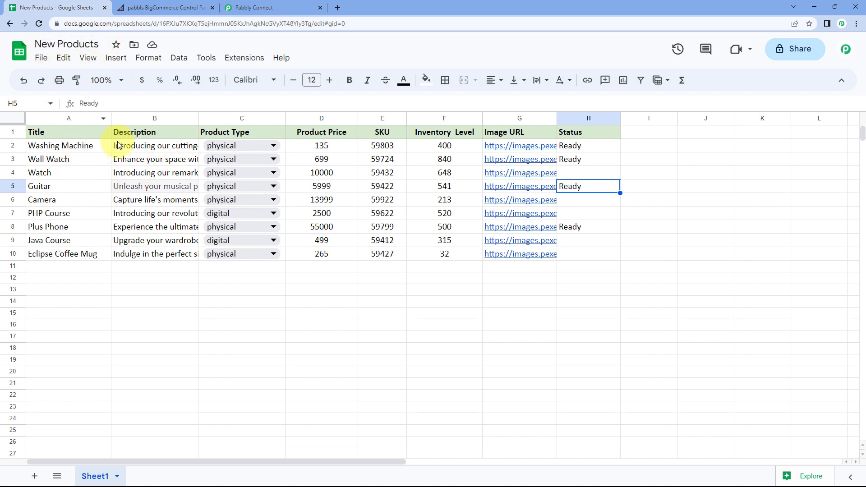
{"action": "left_click", "coordinate": [279, 7]}
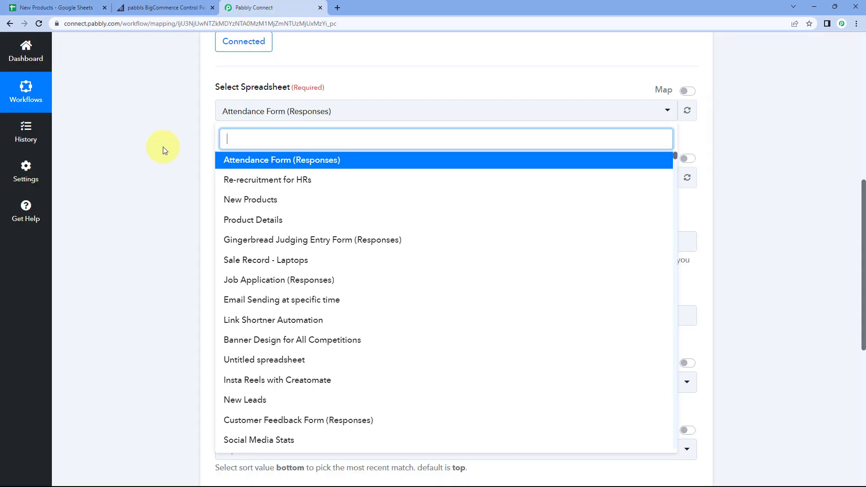
{"action": "left_click", "coordinate": [252, 200]}
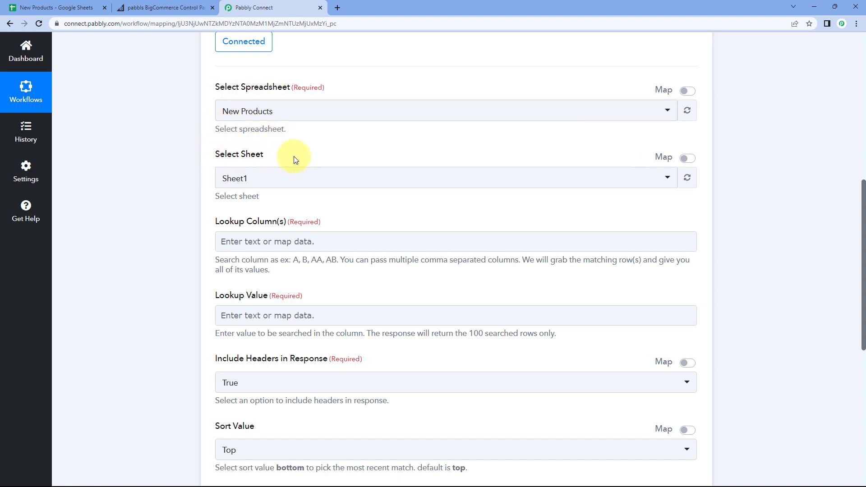
- Check the sheet name in the New Products spreadsheet and select Sheet1 for the row lookup
{"action": "left_click", "coordinate": [89, 5]}
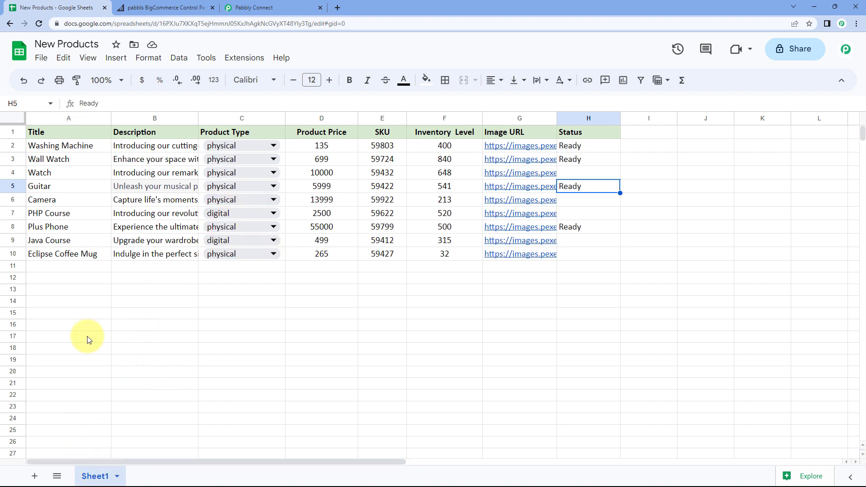
{"action": "left_click", "coordinate": [265, 4]}
{"action": "left_click", "coordinate": [266, 177]}
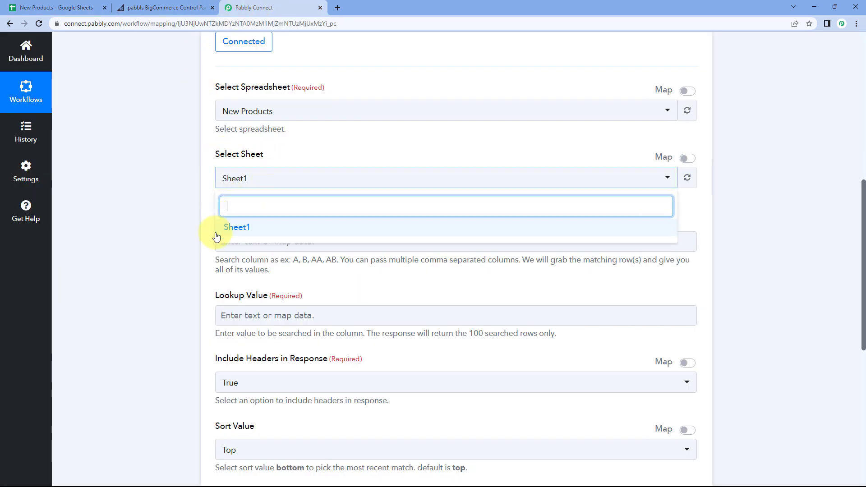
{"action": "left_click", "coordinate": [257, 229]}
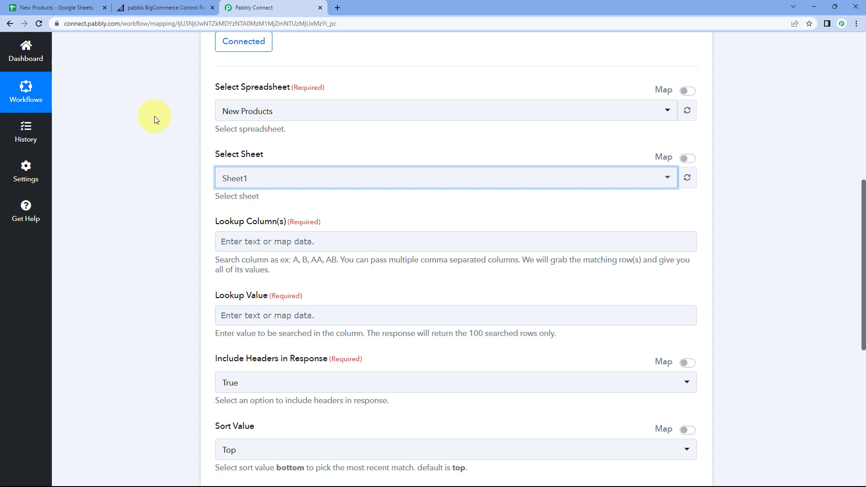
{"action": "left_click", "coordinate": [52, 4]}
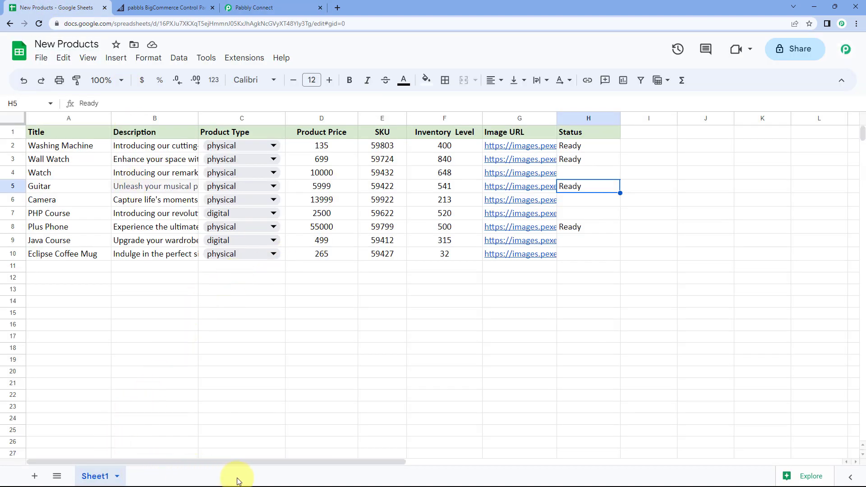
{"action": "left_click", "coordinate": [253, 4]}
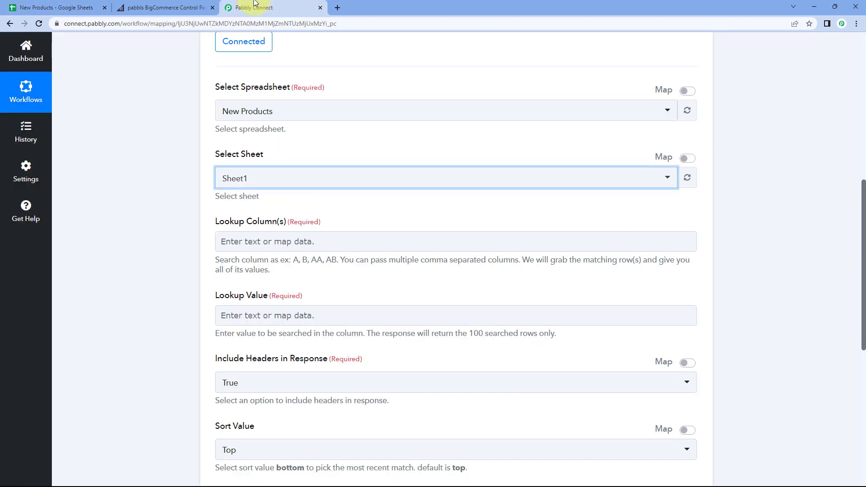
{"action": "left_click", "coordinate": [284, 189]}
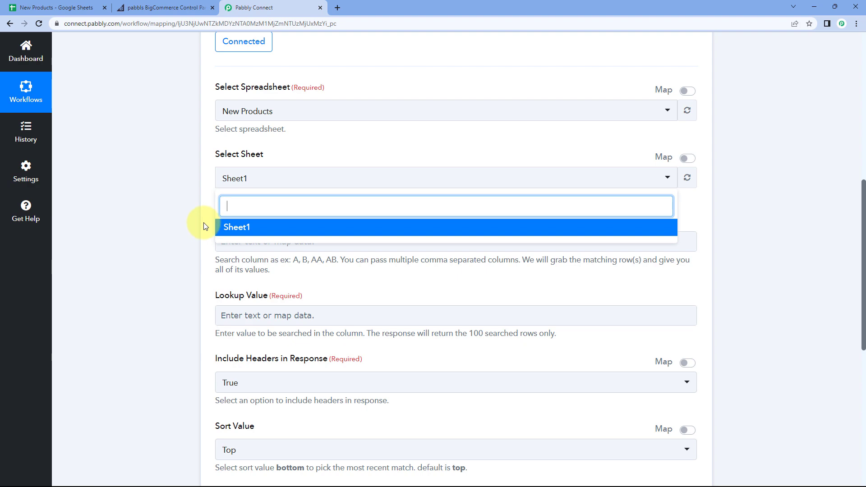
{"action": "left_click", "coordinate": [228, 227]}
- Check which column of the New Products sheet holds the Status and set the lookup column to H
{"action": "scroll", "coordinate": [246, 203], "scroll_direction": "up", "scroll_amount": 1}
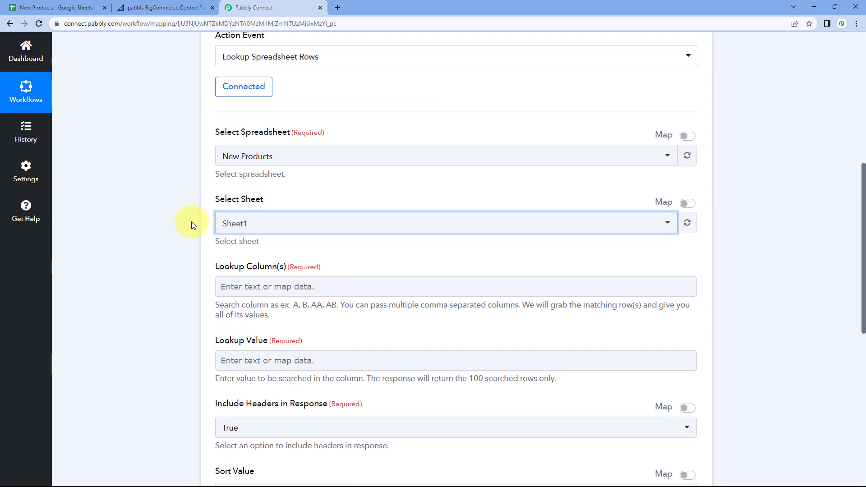
{"action": "scroll", "coordinate": [175, 203], "scroll_direction": "down", "scroll_amount": 3}
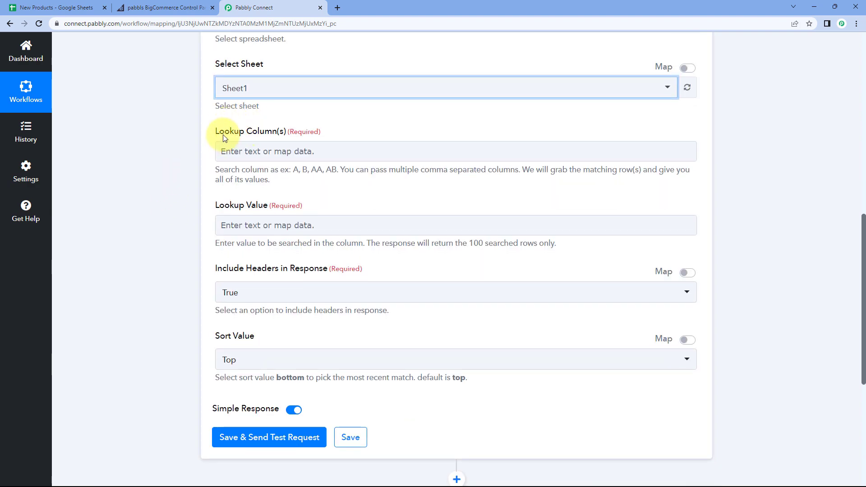
{"action": "left_click", "coordinate": [253, 130]}
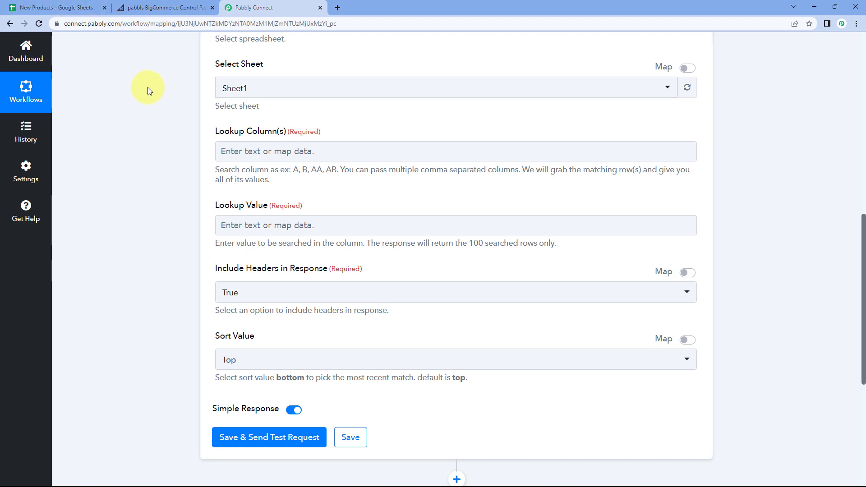
{"action": "left_click", "coordinate": [63, 4]}
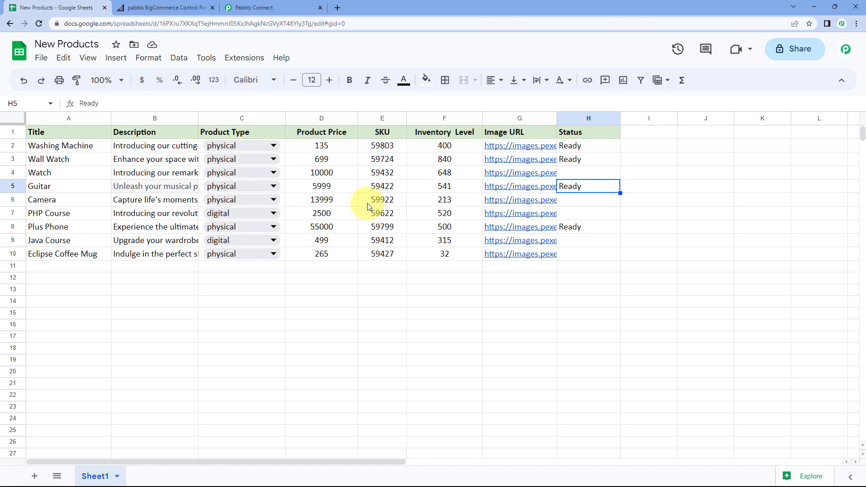
{"action": "left_click", "coordinate": [579, 144]}
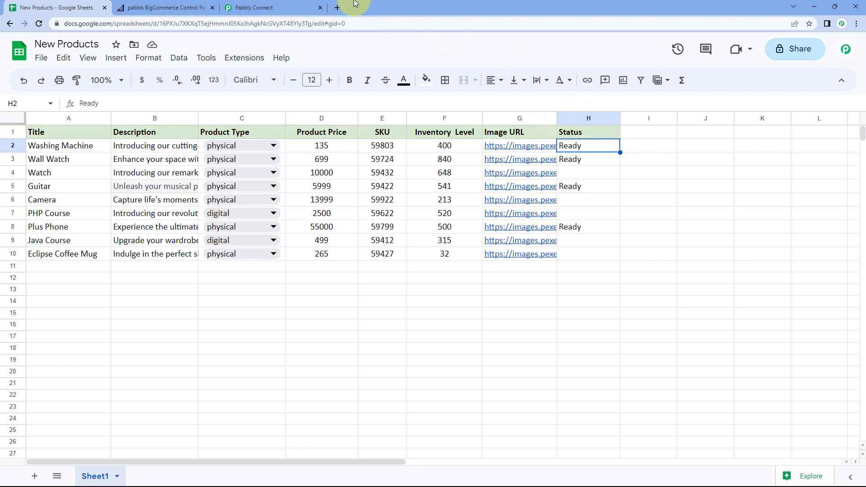
{"action": "left_click", "coordinate": [269, 8]}
{"action": "left_click", "coordinate": [284, 224]}
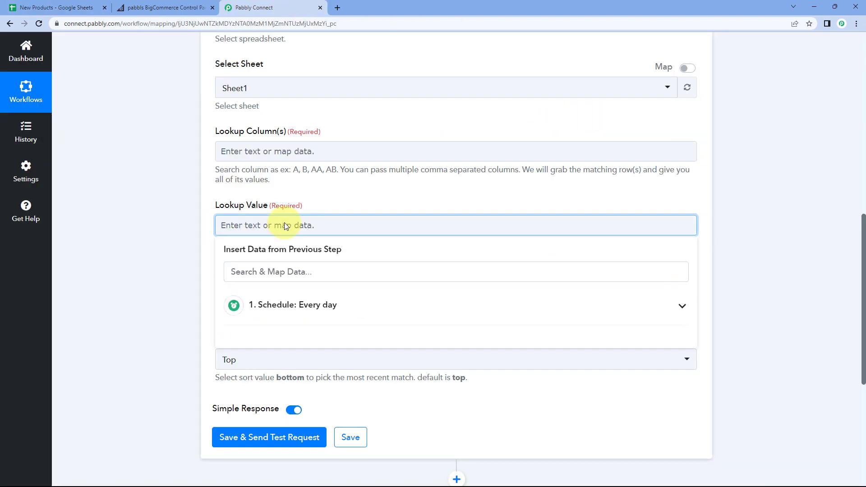
{"action": "type", "text": "H"}
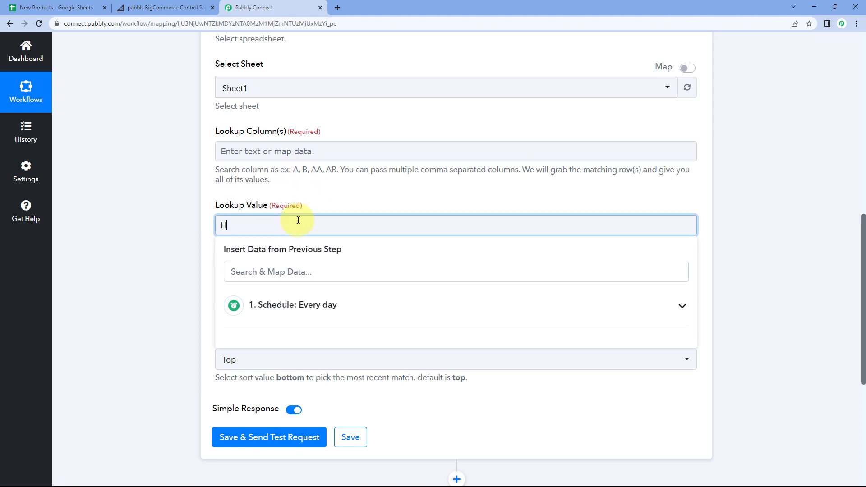
{"action": "key", "text": "BackSpace"}
{"action": "left_click", "coordinate": [273, 159]}
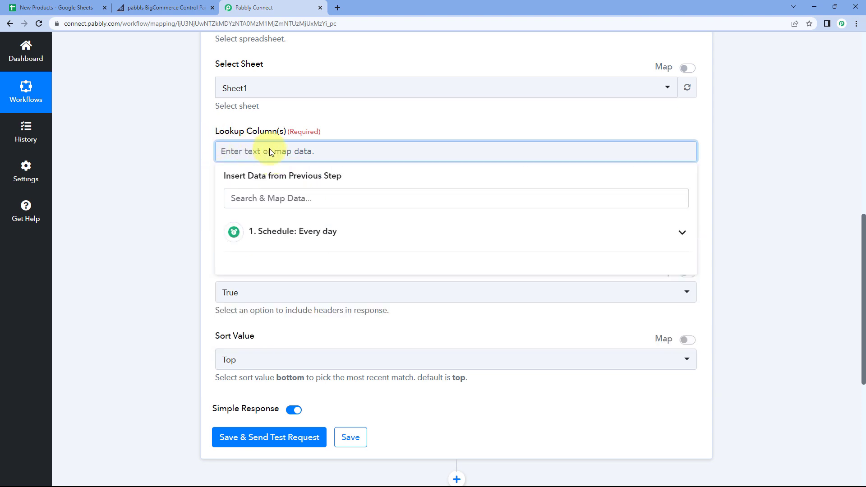
{"action": "type", "text": "H"}
{"action": "left_click", "coordinate": [200, 153]}
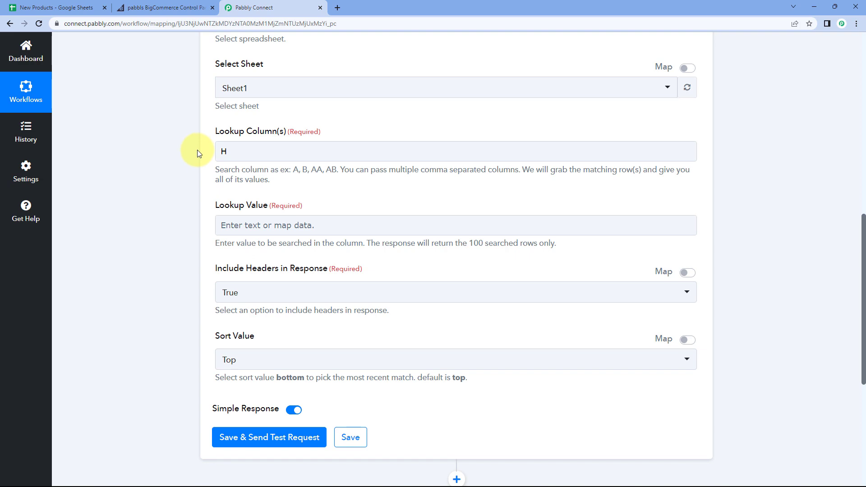
{"action": "left_click", "coordinate": [59, 7]}
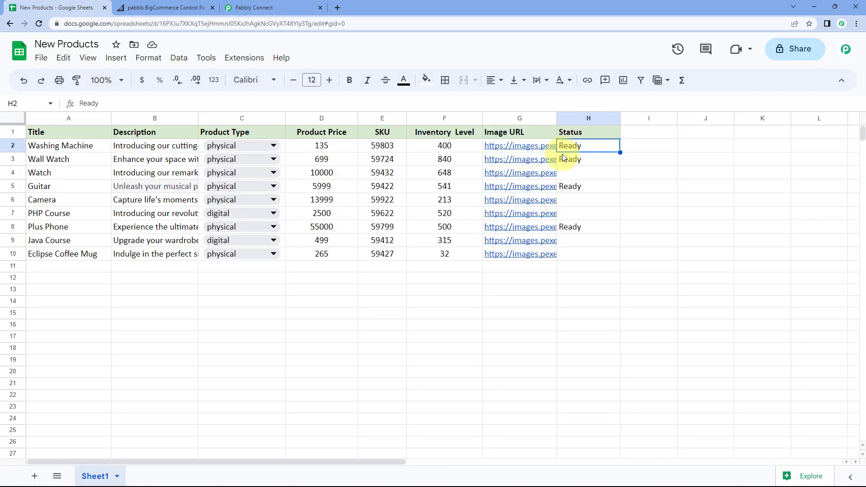
{"action": "left_click", "coordinate": [270, 7]}
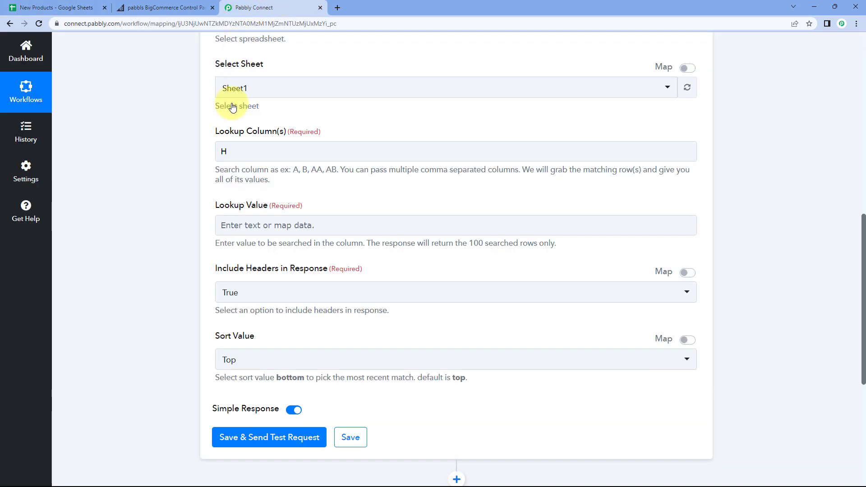
- Examine the Status column in the New Products sheet to see which products are marked Ready and which are blank
{"action": "scroll", "coordinate": [253, 181], "scroll_direction": "down", "scroll_amount": 1}
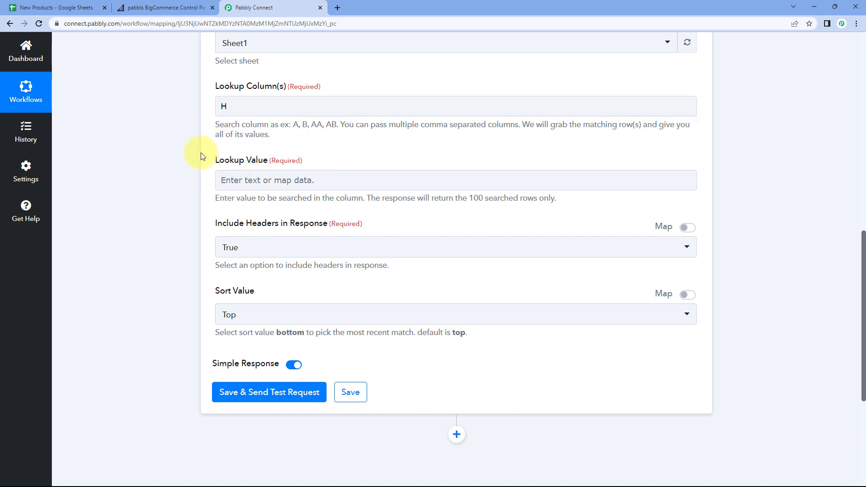
{"action": "left_click", "coordinate": [57, 8]}
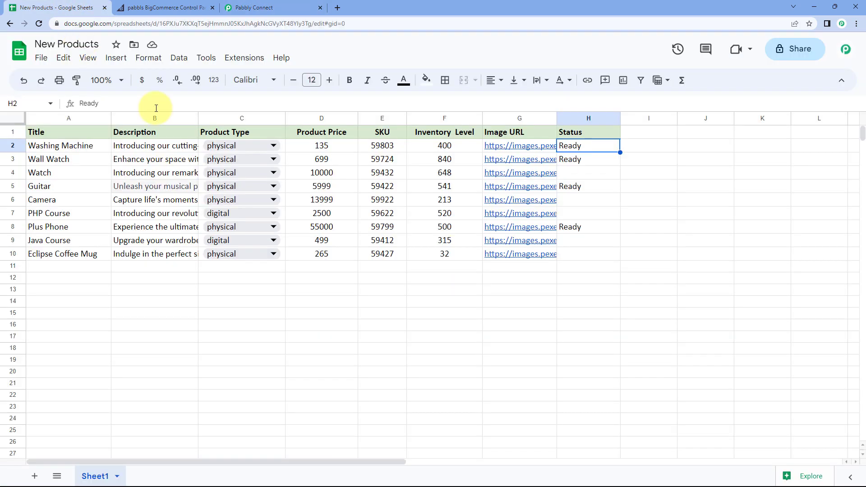
{"action": "left_click", "coordinate": [586, 163]}
{"action": "left_click", "coordinate": [585, 146]}
{"action": "left_click", "coordinate": [583, 160]}
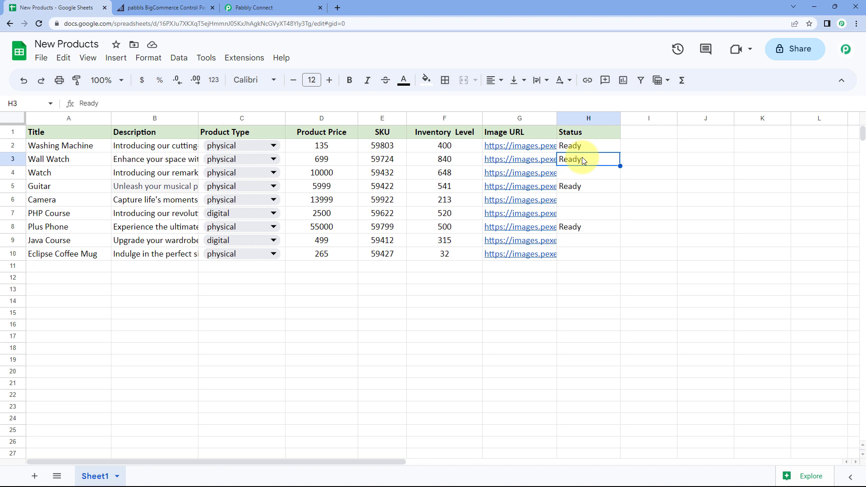
{"action": "left_click", "coordinate": [584, 187]}
{"action": "left_click", "coordinate": [580, 228]}
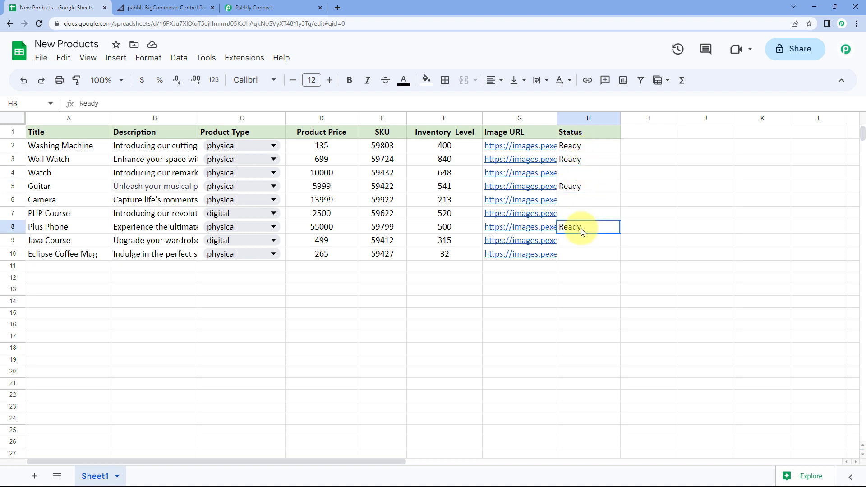
{"action": "left_click", "coordinate": [577, 161]}
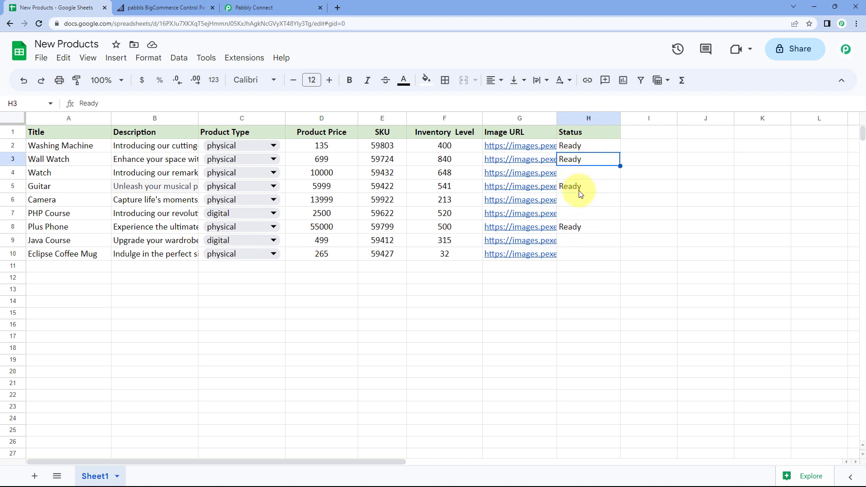
{"action": "left_click", "coordinate": [576, 188]}
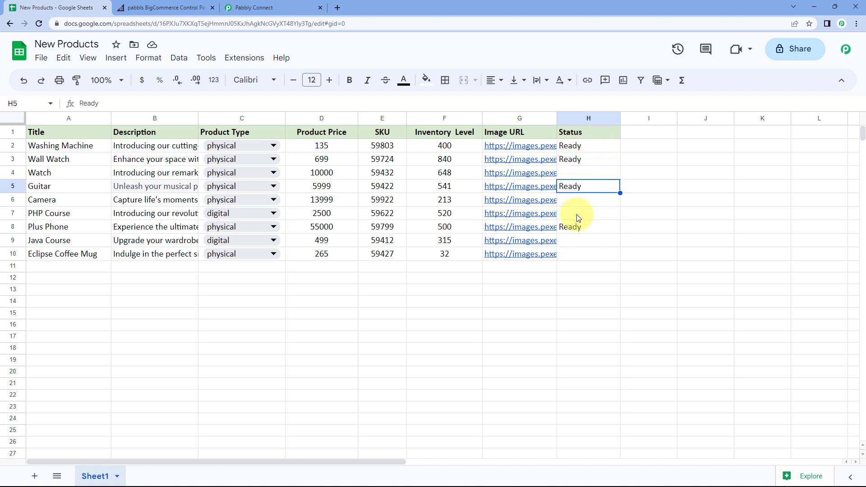
{"action": "left_click", "coordinate": [581, 177]}
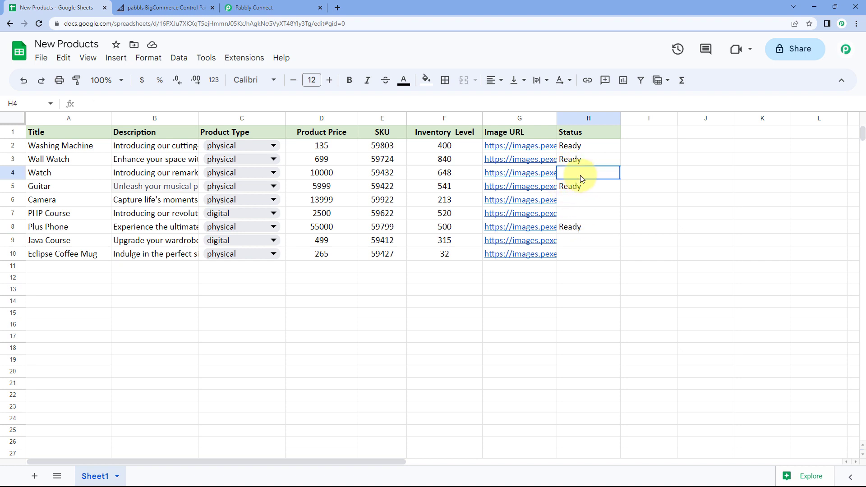
{"action": "left_click", "coordinate": [576, 203]}
{"action": "left_click", "coordinate": [570, 215]}
{"action": "left_click", "coordinate": [569, 243]}
{"action": "left_click", "coordinate": [571, 251]}
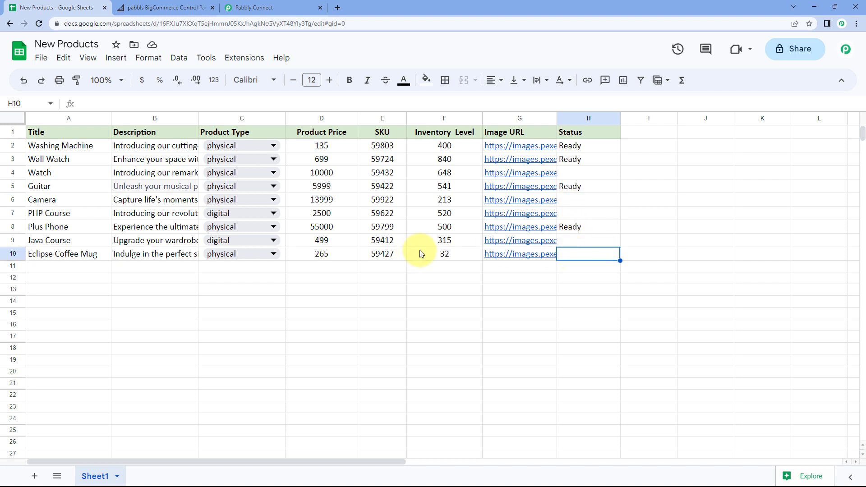
{"action": "left_click", "coordinate": [280, 10]}
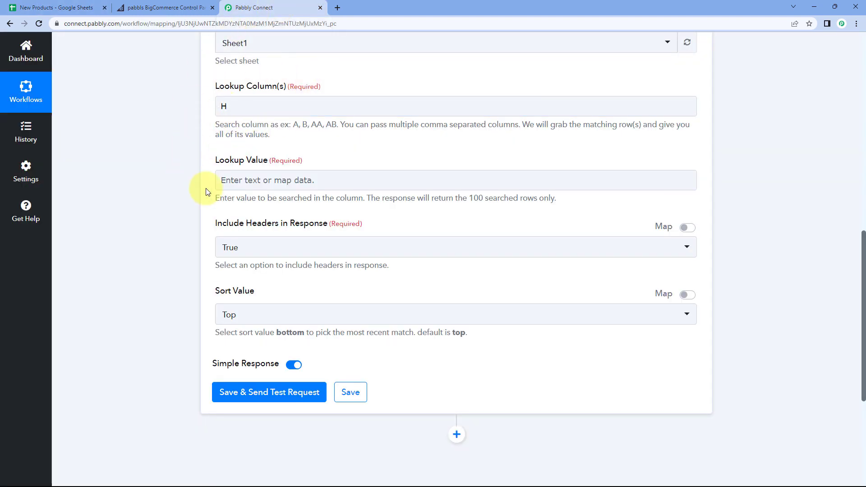
- Set the lookup value to Ready, comparing it with the Status entries in the New Products sheet
{"action": "left_click", "coordinate": [228, 181]}
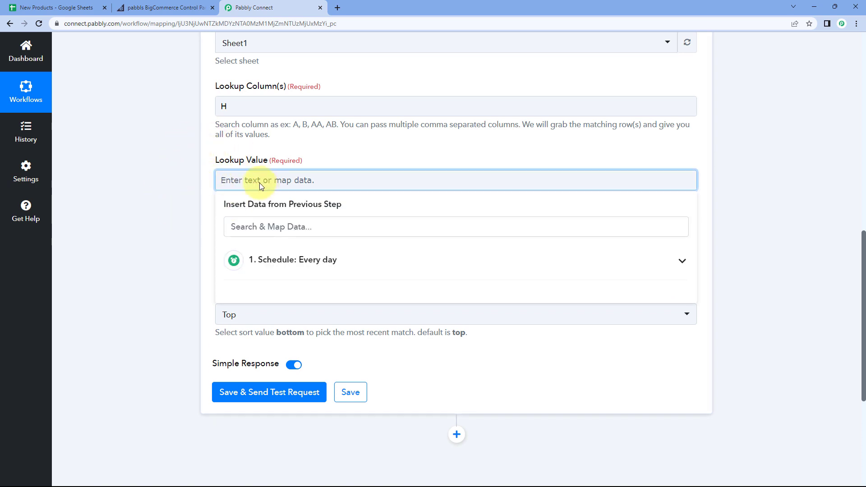
{"action": "type", "text": "Ready"}
{"action": "left_click", "coordinate": [58, 8]}
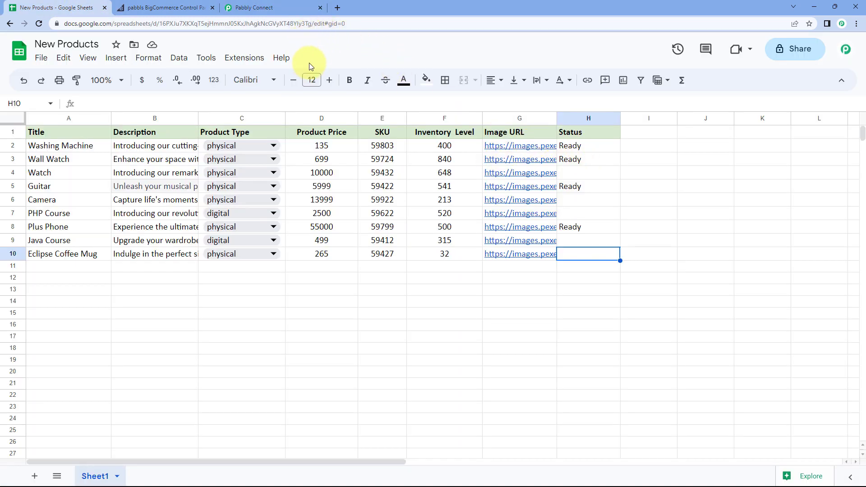
{"action": "left_click", "coordinate": [284, 6]}
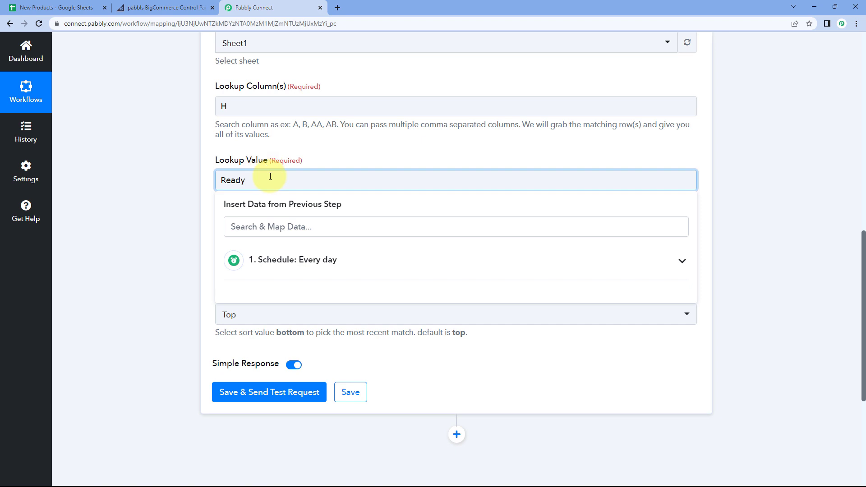
{"action": "left_click", "coordinate": [314, 163]}
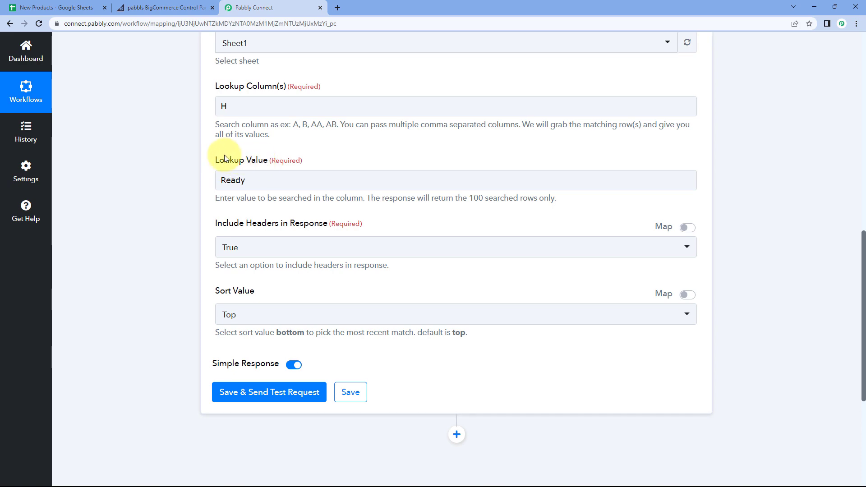
{"action": "left_click", "coordinate": [67, 7]}
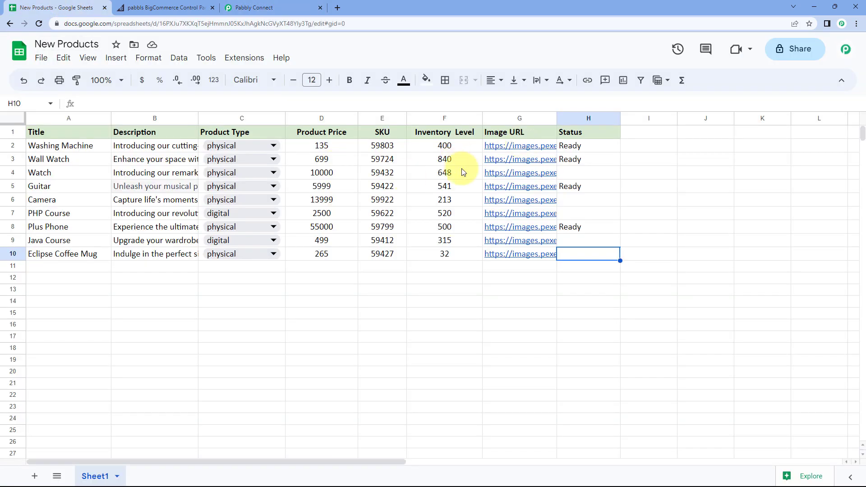
{"action": "left_click", "coordinate": [284, 6]}
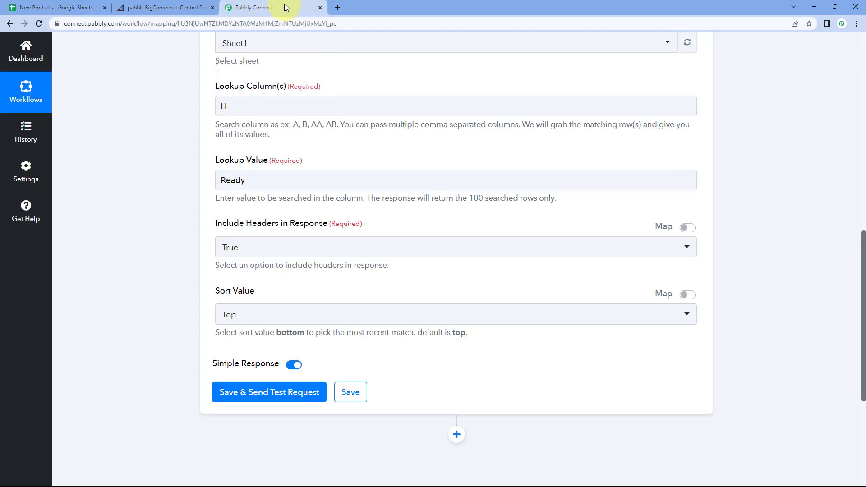
- Check the column headers in the New Products sheet and keep Include Headers in Response at True
{"action": "scroll", "coordinate": [195, 140], "scroll_direction": "down", "scroll_amount": 1}
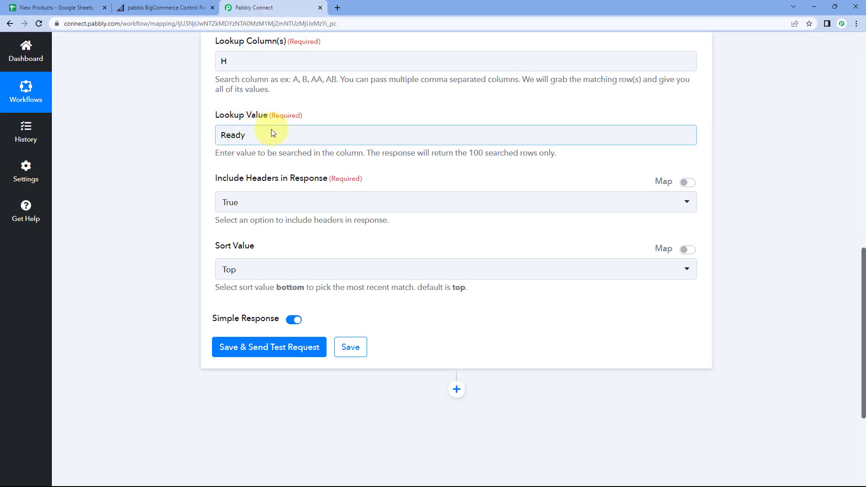
{"action": "scroll", "coordinate": [275, 136], "scroll_direction": "down", "scroll_amount": 1}
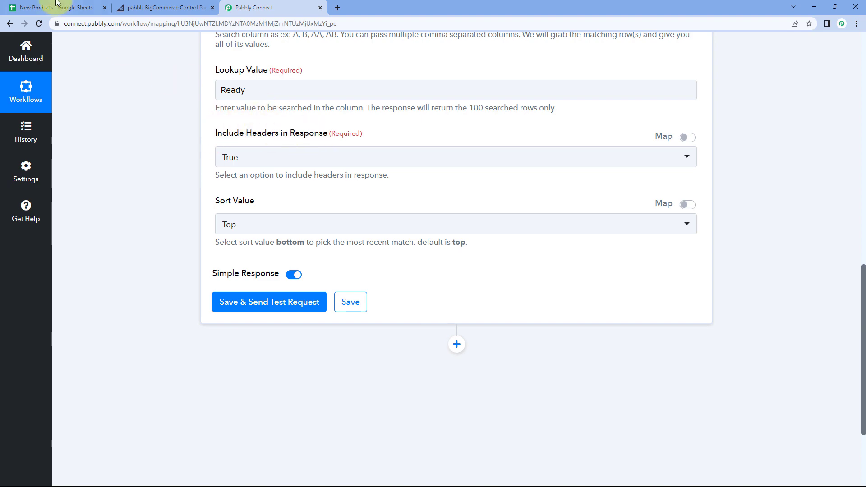
{"action": "left_click", "coordinate": [47, 14]}
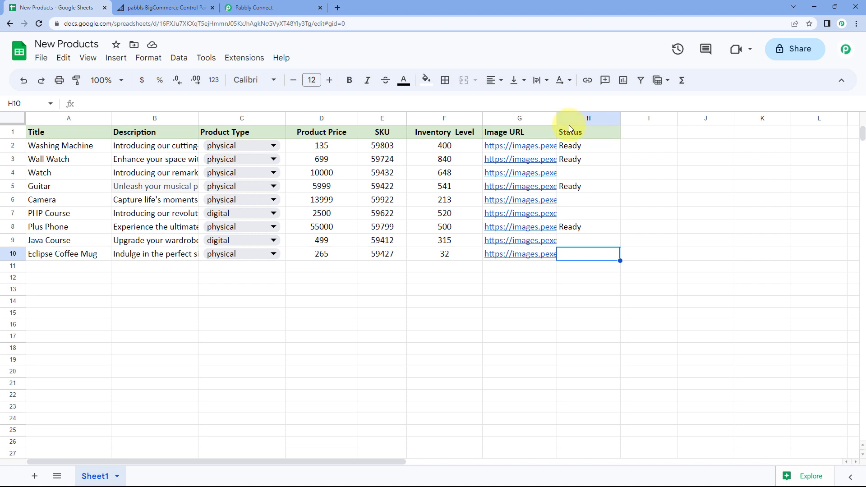
{"action": "left_click", "coordinate": [282, 4]}
{"action": "left_click", "coordinate": [276, 157]}
{"action": "left_click", "coordinate": [236, 204]}
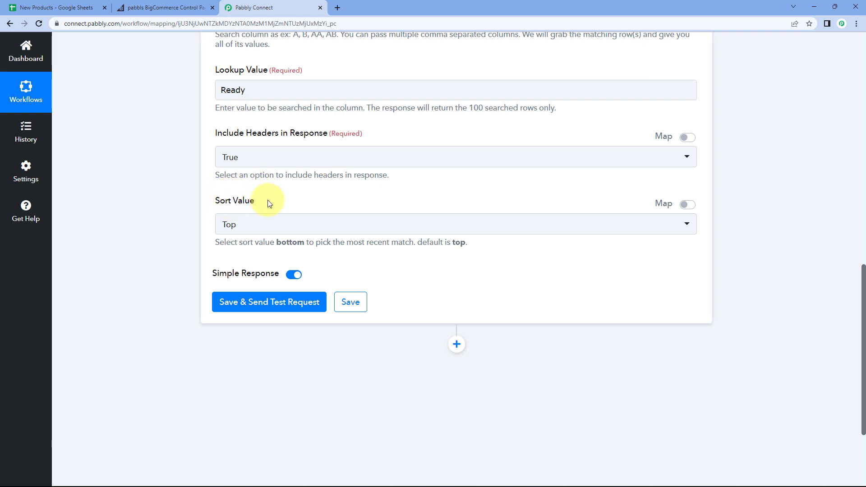
- Select Top as the Sort Value for the row lookup, checking the row order in the New Products sheet
{"action": "left_click", "coordinate": [72, 7]}
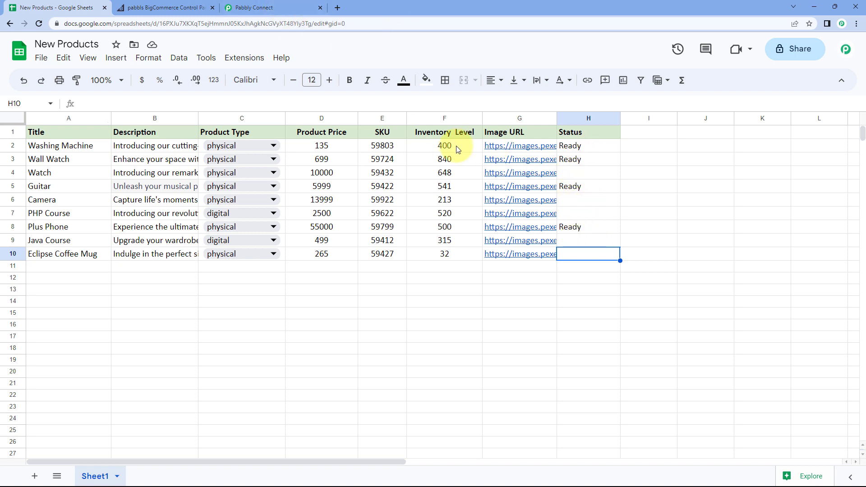
{"action": "left_click", "coordinate": [251, 8]}
{"action": "left_click", "coordinate": [257, 229]}
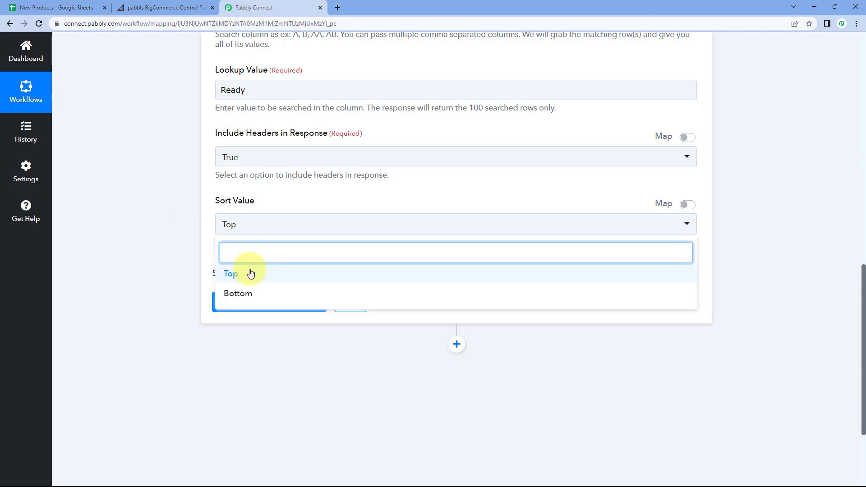
{"action": "left_click", "coordinate": [250, 274]}
{"action": "scroll", "coordinate": [270, 148], "scroll_direction": "up", "scroll_amount": 1}
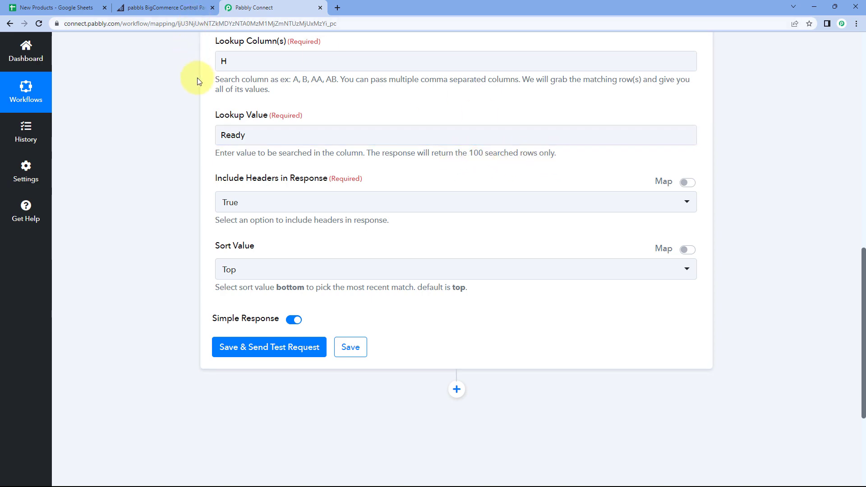
{"action": "left_click", "coordinate": [85, 9]}
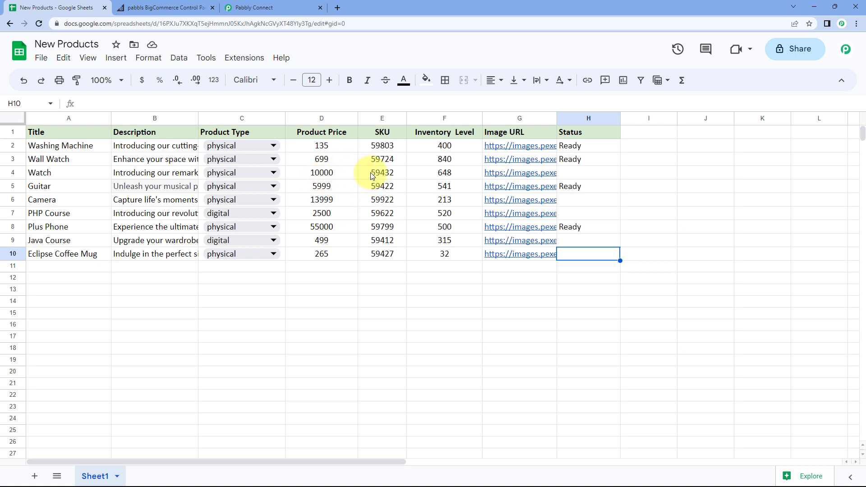
{"action": "left_click", "coordinate": [297, 4]}
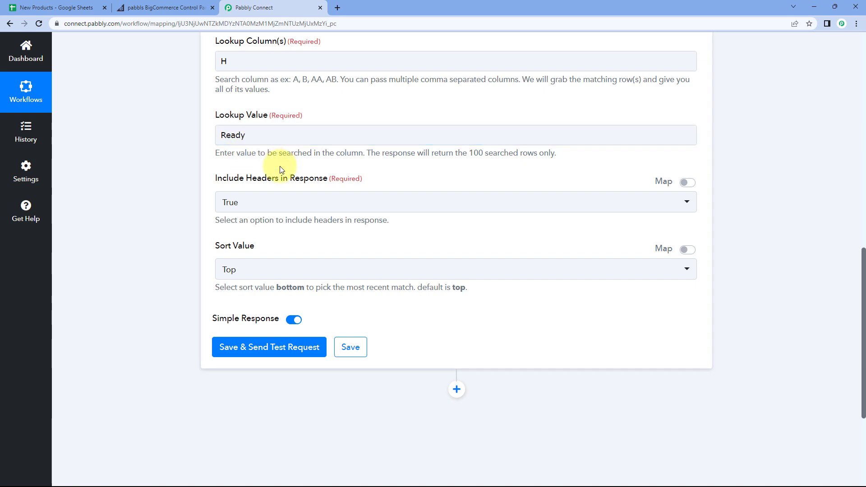
- Turn off Simple Response for the row lookup, then save the action and send a test request
{"action": "scroll", "coordinate": [280, 166], "scroll_direction": "down", "scroll_amount": 2}
{"action": "mouse_move", "coordinate": [243, 230]}
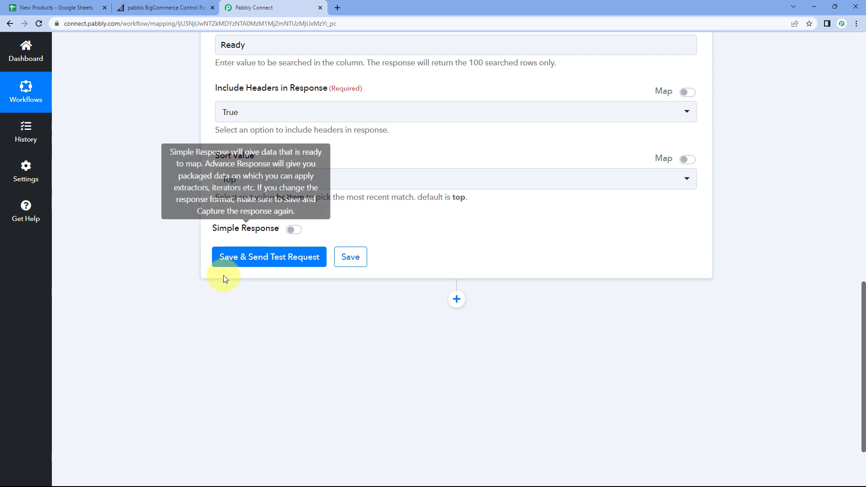
{"action": "left_click", "coordinate": [269, 257]}
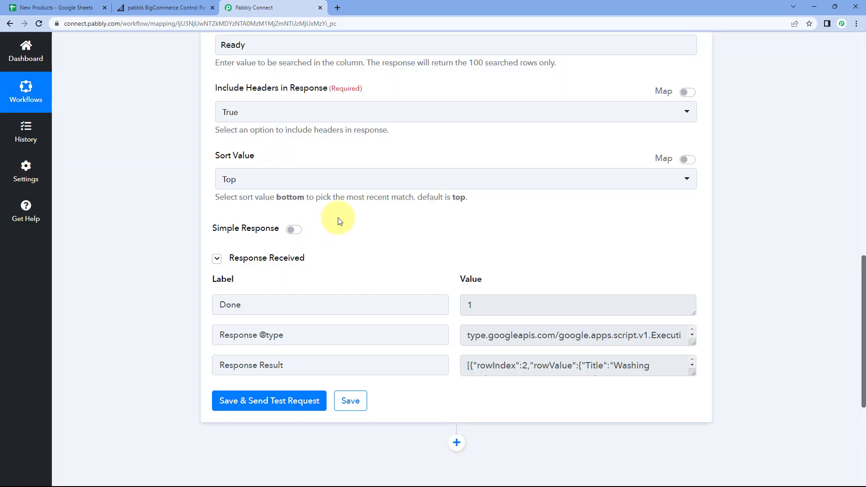
{"action": "scroll", "coordinate": [464, 228], "scroll_direction": "down", "scroll_amount": 2}
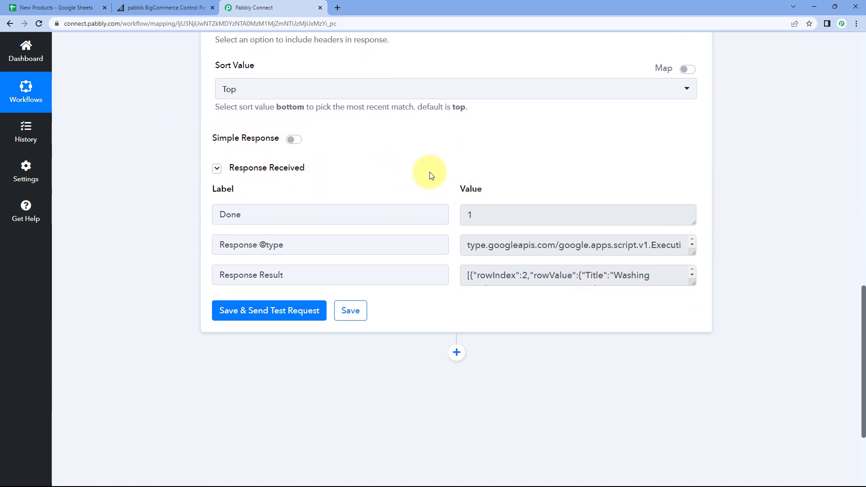
{"action": "scroll", "coordinate": [429, 177], "scroll_direction": "down", "scroll_amount": 1}
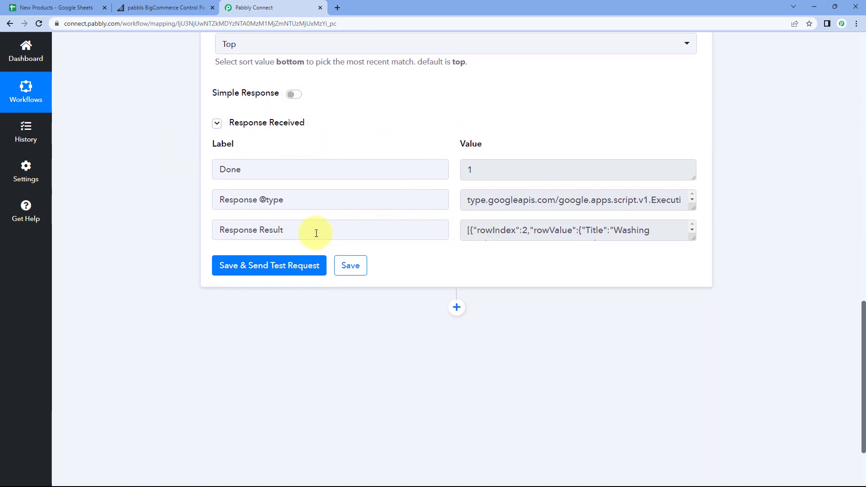
- Enlarge the Response Result value box to read the returned rows and check them against the New Products sheet
{"action": "left_click_drag", "start_coordinate": [216, 229], "coordinate": [396, 233]}
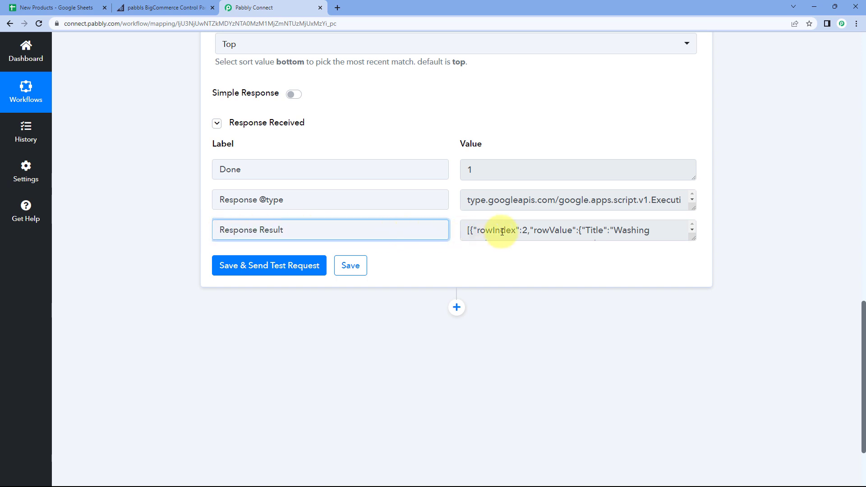
{"action": "left_click", "coordinate": [685, 228]}
{"action": "left_click_drag", "start_coordinate": [692, 236], "coordinate": [692, 377]}
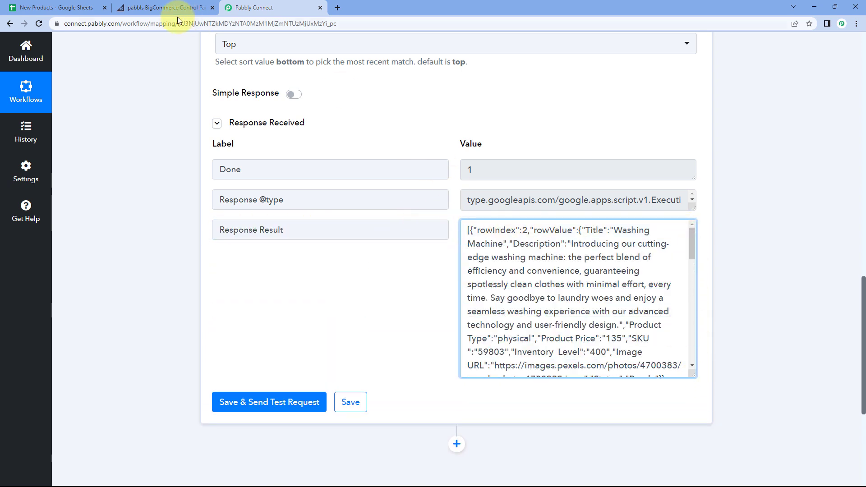
{"action": "left_click", "coordinate": [56, 8]}
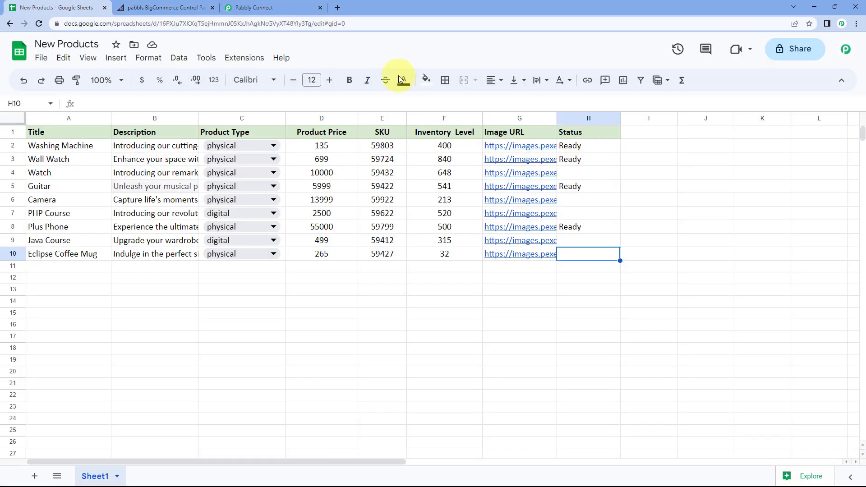
{"action": "left_click", "coordinate": [271, 8]}
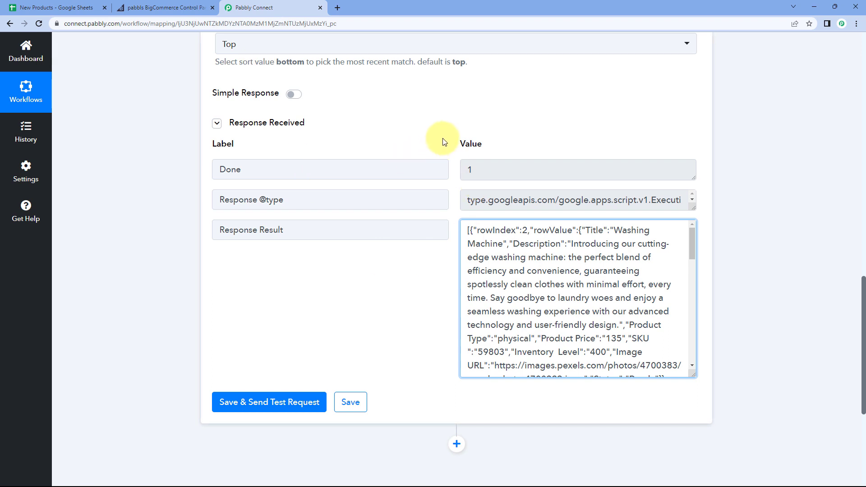
{"action": "scroll", "coordinate": [444, 142], "scroll_direction": "down", "scroll_amount": 2}
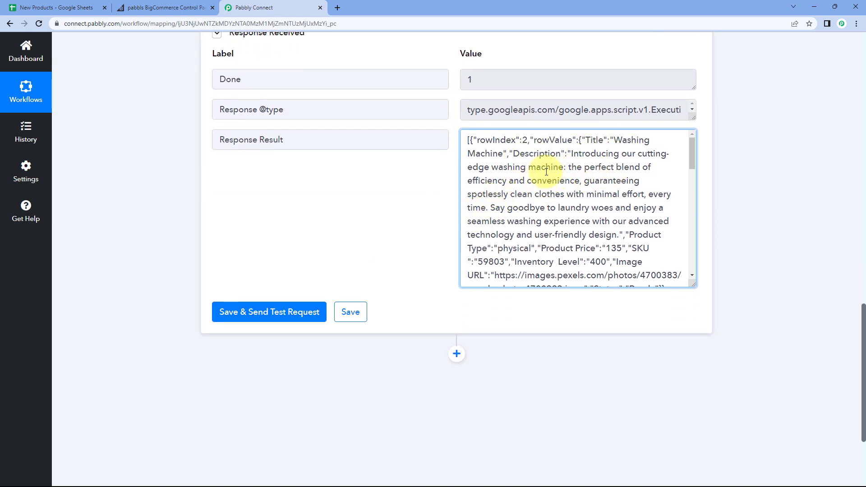
- Compare the row index and title of the first returned entry with the Washing Machine row in the New Products sheet
{"action": "left_click_drag", "start_coordinate": [476, 141], "coordinate": [528, 143]}
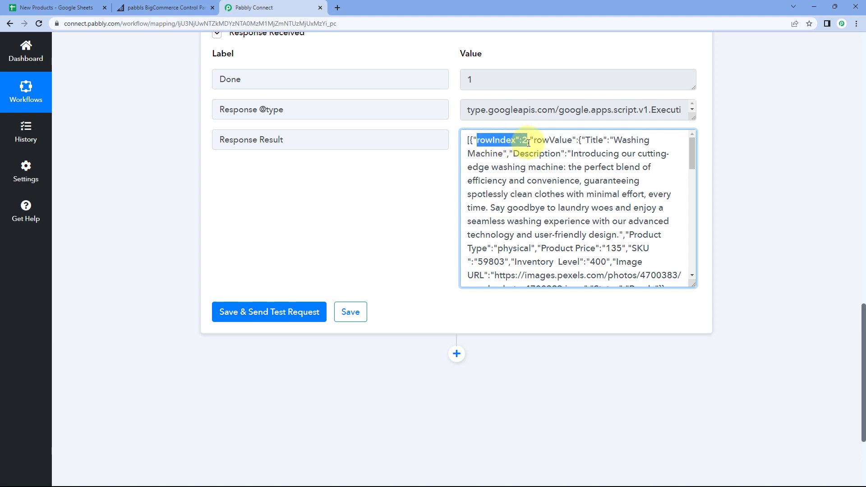
{"action": "left_click", "coordinate": [45, 7]}
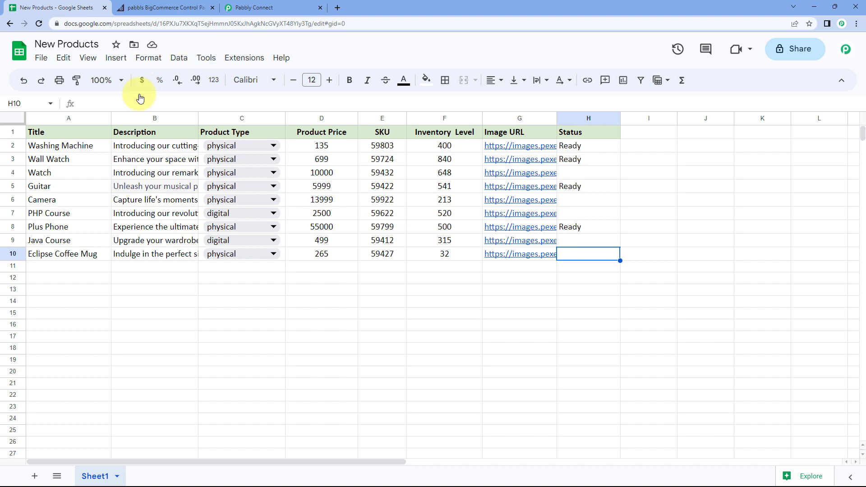
{"action": "left_click", "coordinate": [88, 144]}
{"action": "left_click", "coordinate": [262, 8]}
{"action": "left_click", "coordinate": [607, 139]}
{"action": "left_click_drag", "start_coordinate": [613, 140], "coordinate": [502, 156]}
- Compare the second returned entry's row index with the Wall Watch row and its Status in the New Products sheet
{"action": "scroll", "coordinate": [556, 183], "scroll_direction": "down", "scroll_amount": 1}
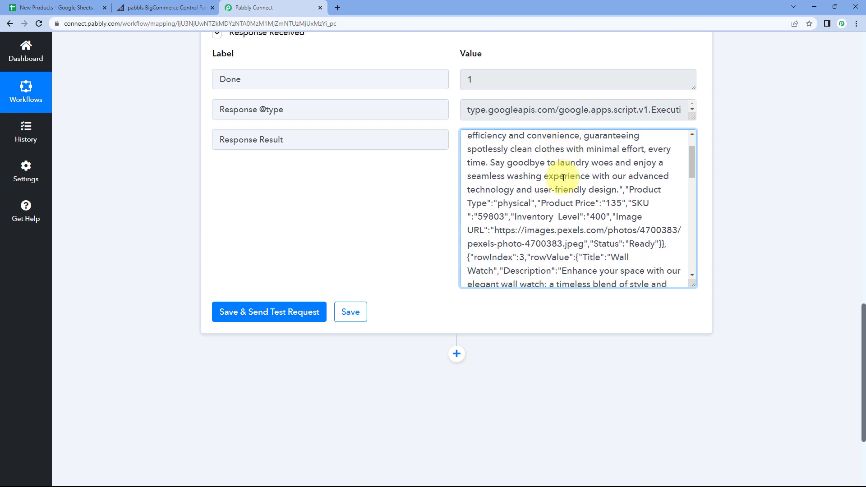
{"action": "scroll", "coordinate": [559, 178], "scroll_direction": "down", "scroll_amount": 1}
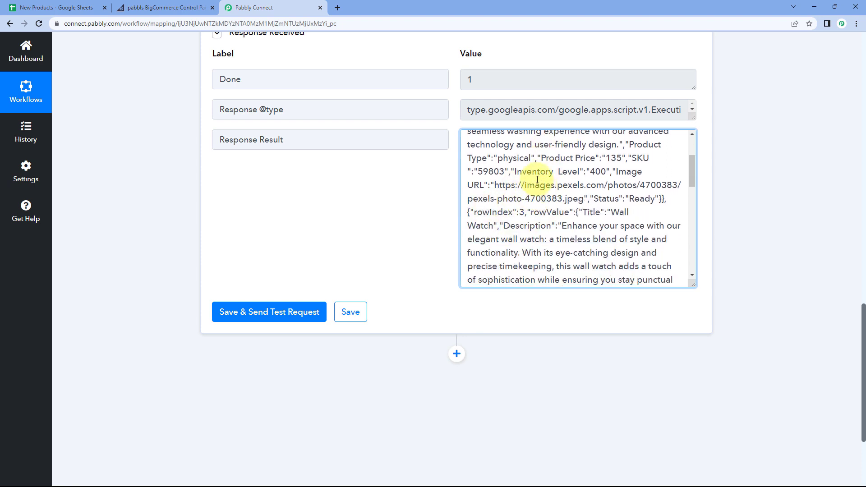
{"action": "left_click_drag", "start_coordinate": [470, 212], "coordinate": [526, 212]}
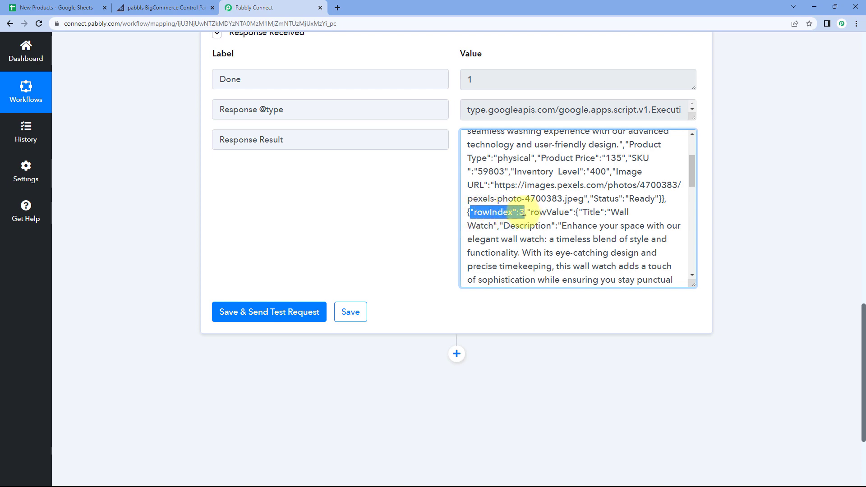
{"action": "left_click", "coordinate": [56, 7]}
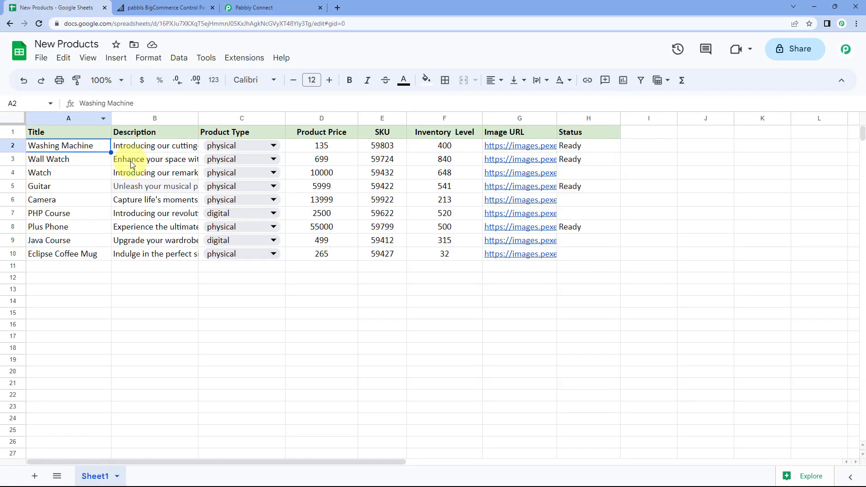
{"action": "left_click", "coordinate": [582, 165]}
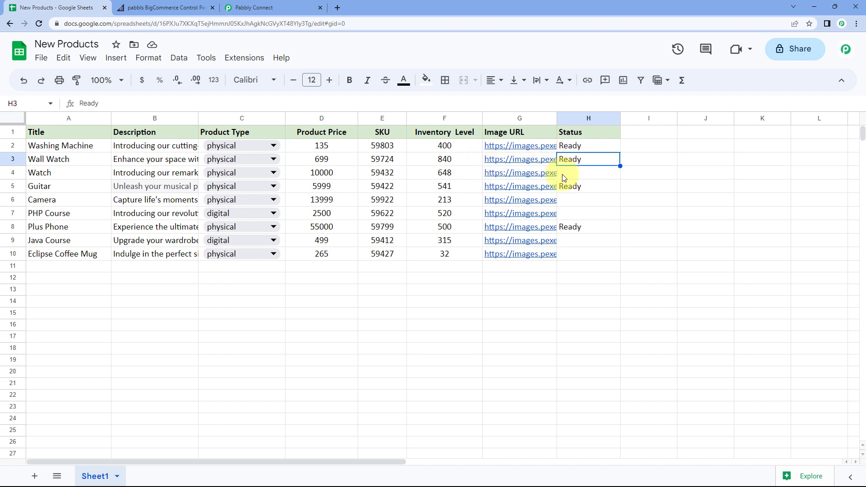
- Check the Guitar row's title and Status in the New Products sheet against its row index and title in Response Result
{"action": "left_click", "coordinate": [57, 186]}
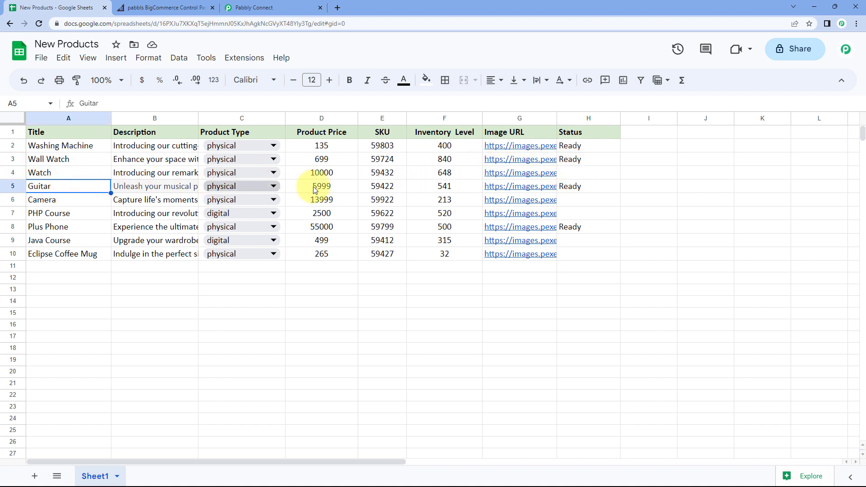
{"action": "left_click", "coordinate": [570, 187]}
{"action": "left_click", "coordinate": [245, 7]}
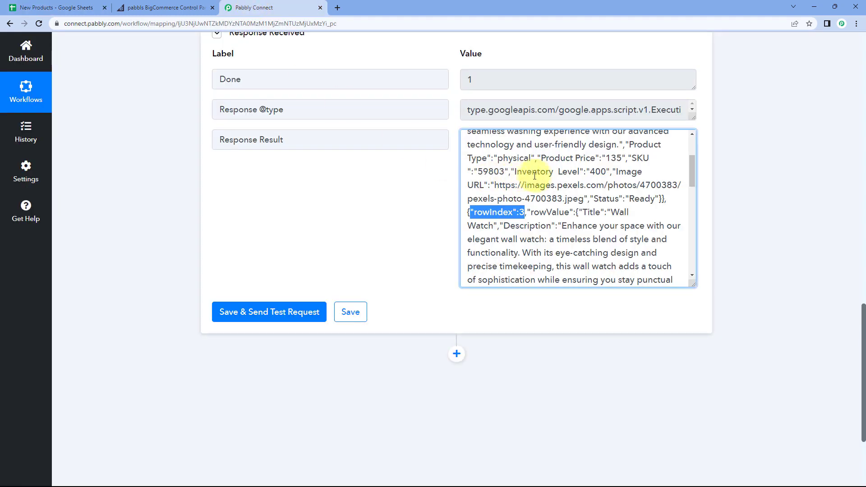
{"action": "scroll", "coordinate": [534, 175], "scroll_direction": "down", "scroll_amount": 3}
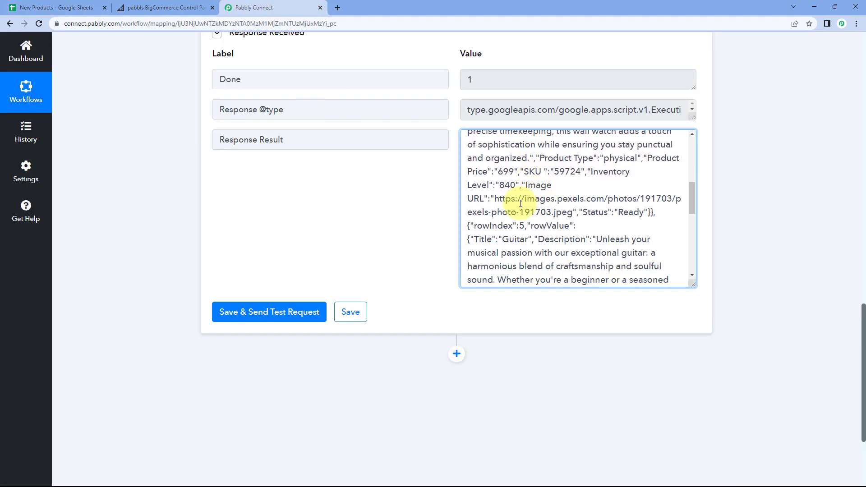
{"action": "left_click_drag", "start_coordinate": [523, 225], "coordinate": [478, 225]}
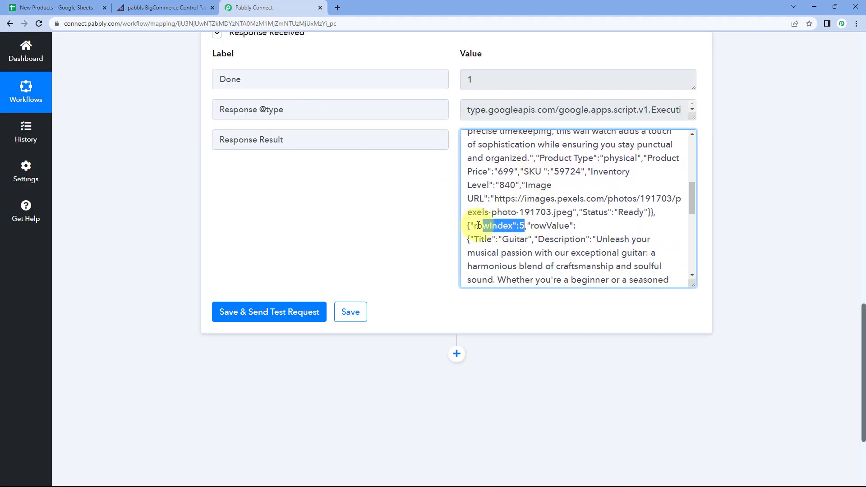
{"action": "double_click", "coordinate": [514, 239]}
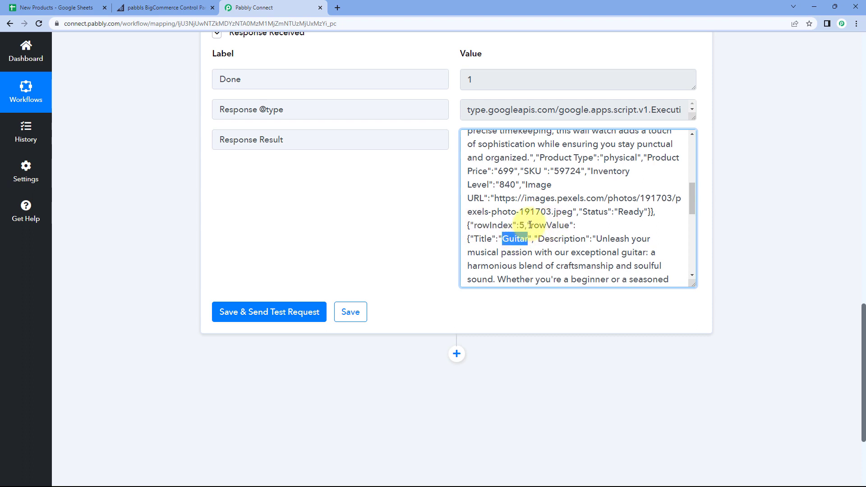
- Read the last returned entry in Response Result and compare it with the Plus Phone row and its Status in the sheet
{"action": "scroll", "coordinate": [530, 224], "scroll_direction": "down", "scroll_amount": 3}
{"action": "scroll", "coordinate": [530, 224], "scroll_direction": "down", "scroll_amount": 6}
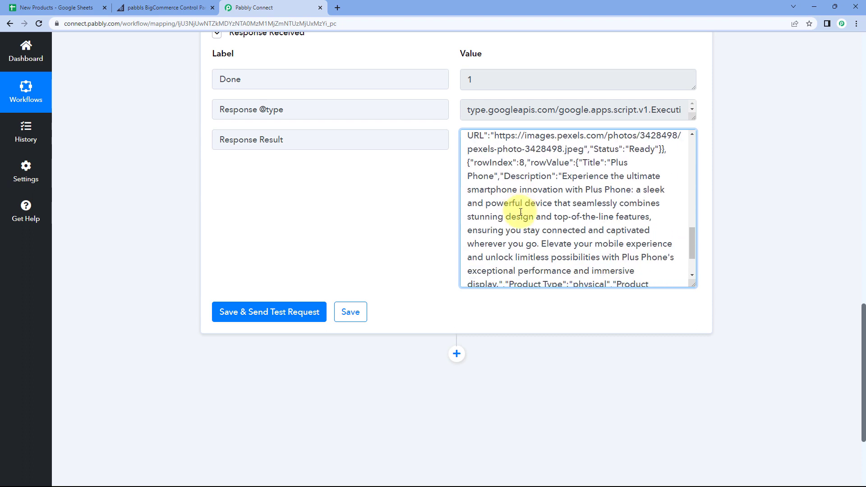
{"action": "scroll", "coordinate": [524, 210], "scroll_direction": "down", "scroll_amount": 1}
{"action": "scroll", "coordinate": [524, 204], "scroll_direction": "up", "scroll_amount": 2}
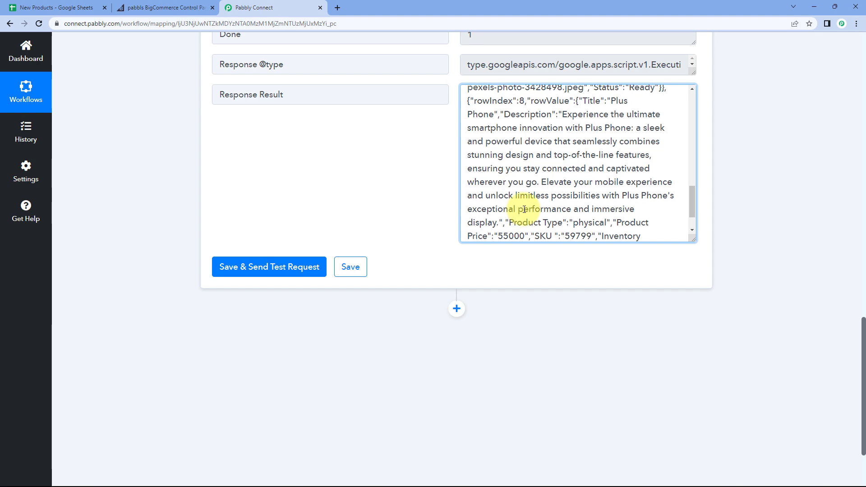
{"action": "left_click", "coordinate": [56, 8]}
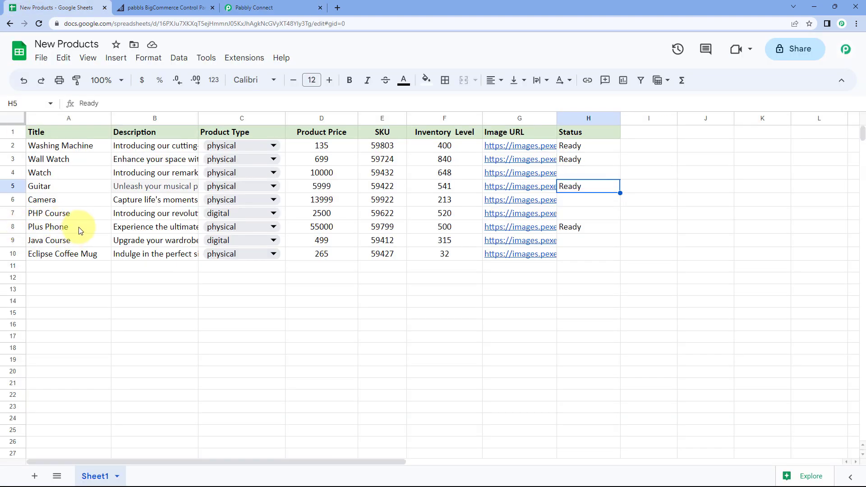
{"action": "left_click", "coordinate": [110, 227]}
{"action": "left_click", "coordinate": [579, 226]}
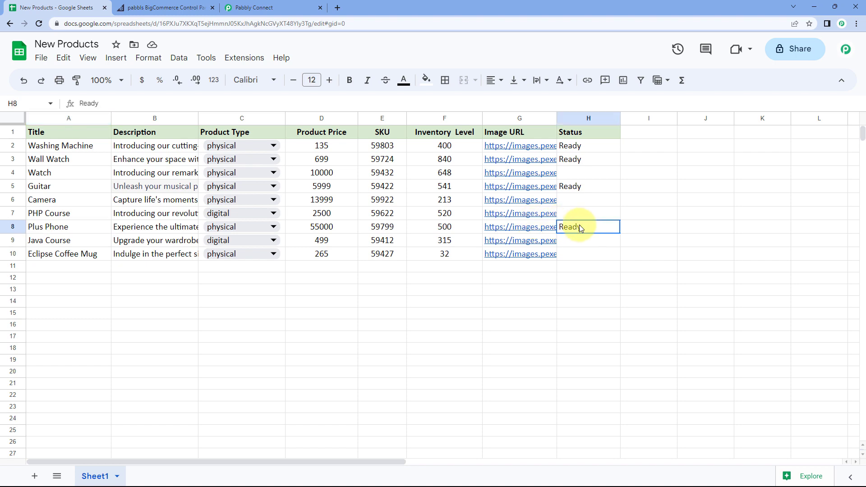
{"action": "left_click", "coordinate": [261, 5]}
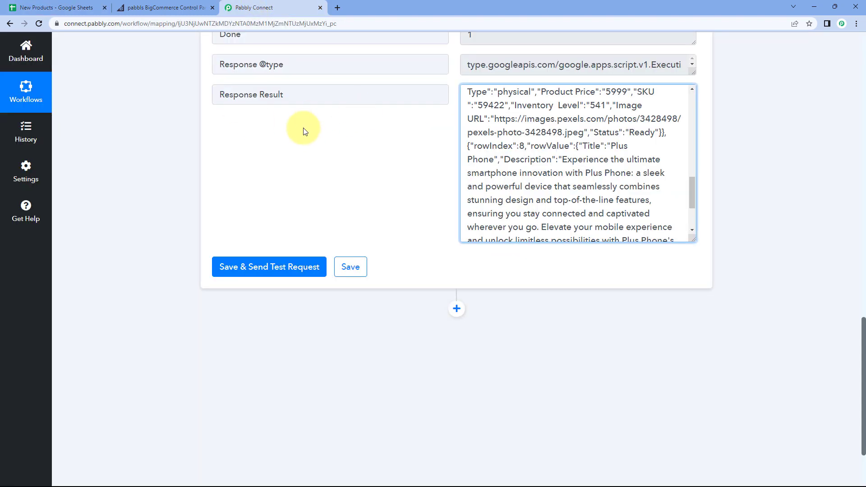
- Review the lookup value setting against the Ready entries in the sheet's Status column and return to the received response
{"action": "scroll", "coordinate": [143, 145], "scroll_direction": "up", "scroll_amount": 6}
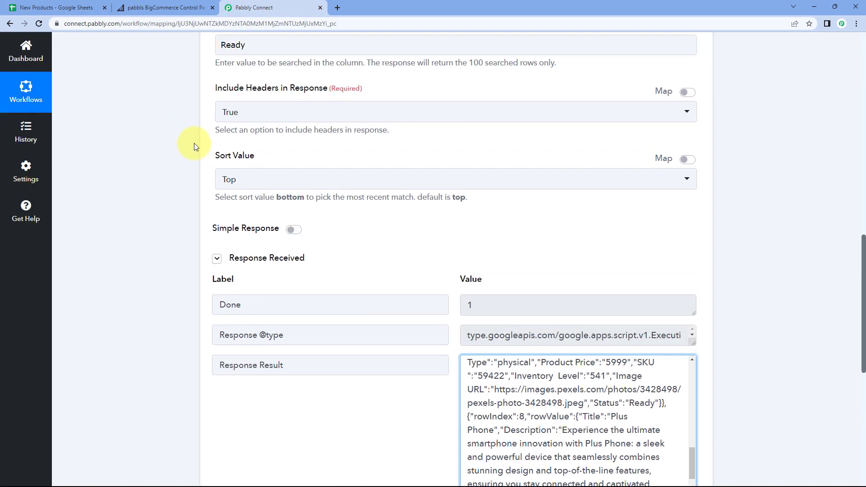
{"action": "scroll", "coordinate": [174, 120], "scroll_direction": "up", "scroll_amount": 3}
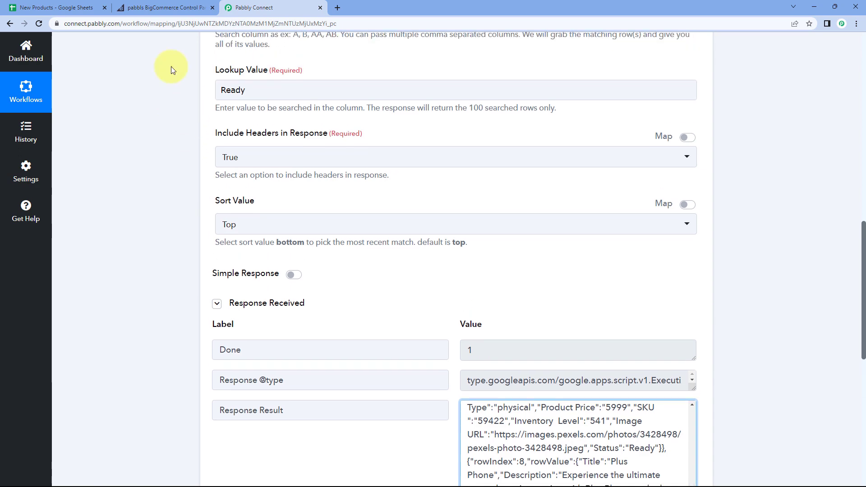
{"action": "left_click", "coordinate": [56, 7]}
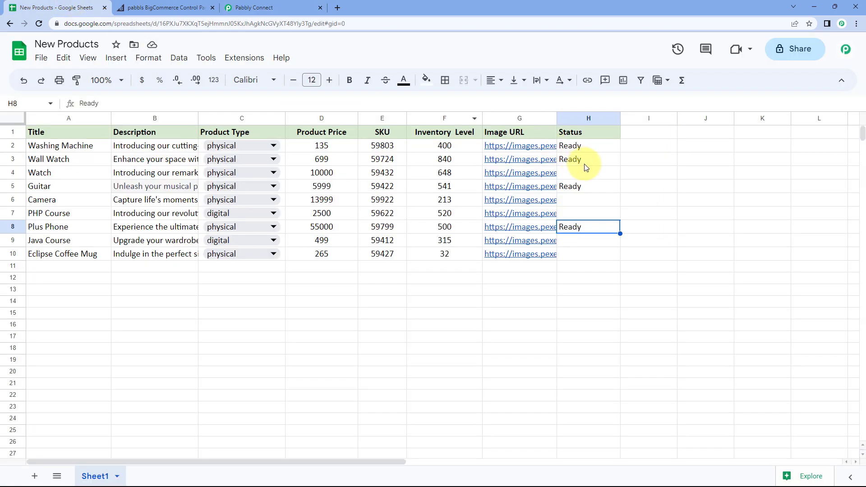
{"action": "left_click", "coordinate": [285, 8]}
{"action": "scroll", "coordinate": [411, 180], "scroll_direction": "down", "scroll_amount": 2}
{"action": "scroll", "coordinate": [412, 203], "scroll_direction": "down", "scroll_amount": 3}
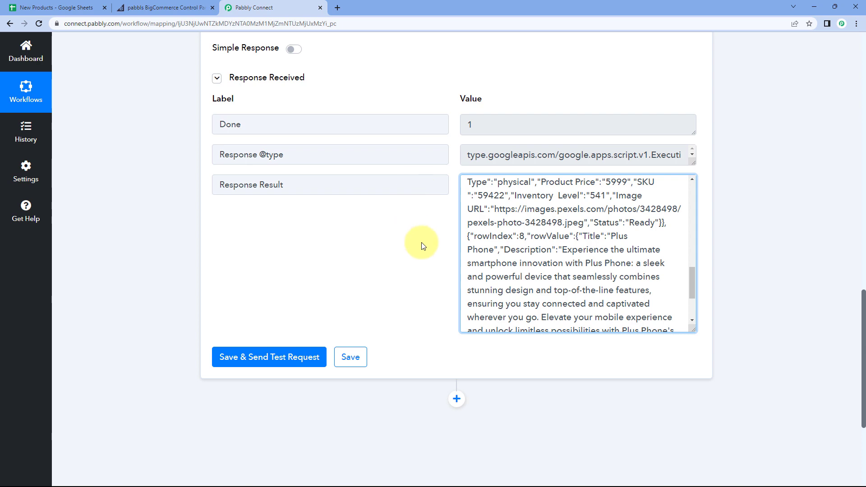
- Review the Response Result from its first entry and compare the returned rows with the Ready products in the sheet
{"action": "scroll", "coordinate": [576, 257], "scroll_direction": "up", "scroll_amount": 2}
{"action": "scroll", "coordinate": [576, 257], "scroll_direction": "up", "scroll_amount": 6}
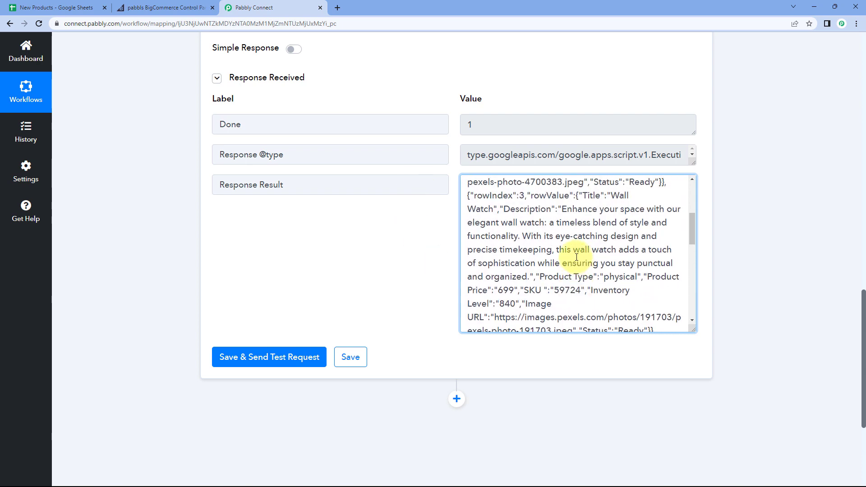
{"action": "scroll", "coordinate": [576, 257], "scroll_direction": "up", "scroll_amount": 3}
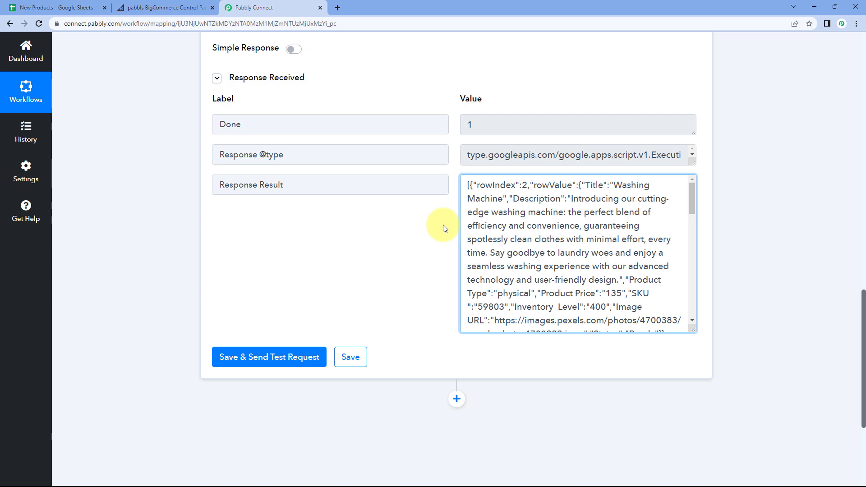
{"action": "left_click", "coordinate": [63, 7]}
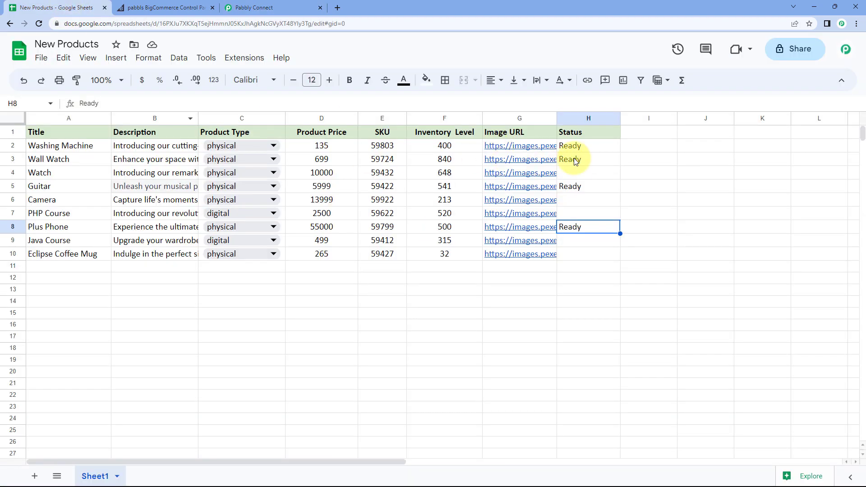
{"action": "left_click", "coordinate": [246, 7]}
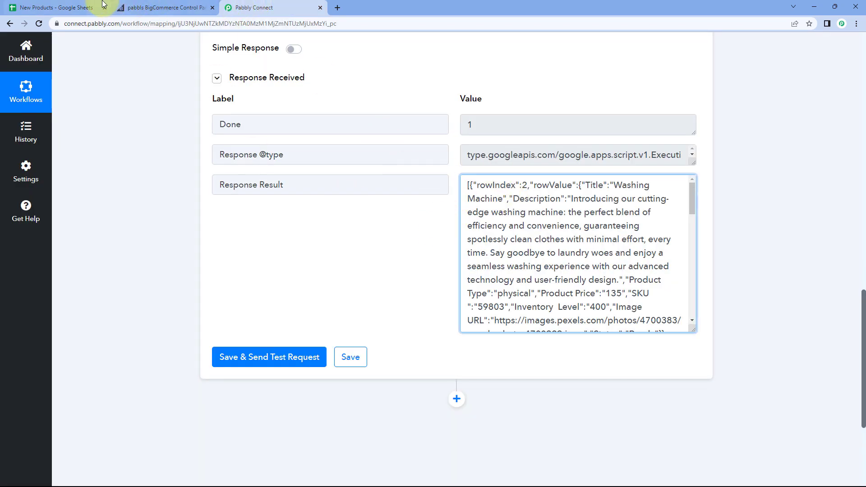
{"action": "left_click", "coordinate": [79, 7]}
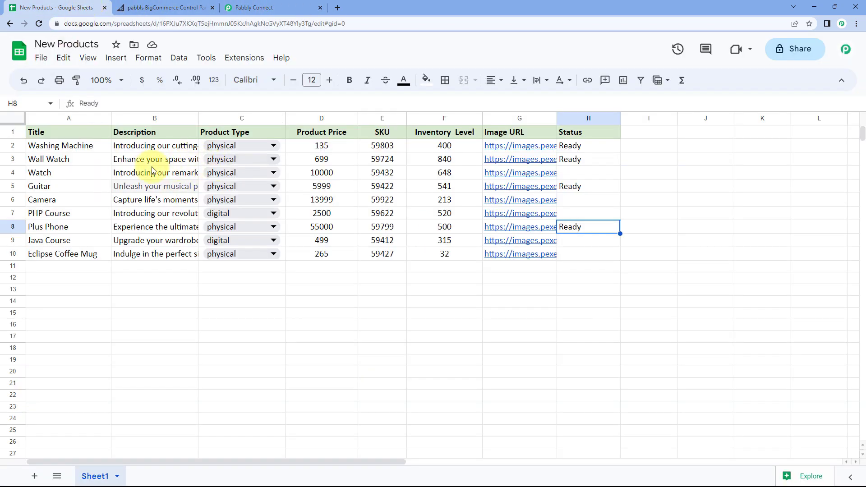
- Switch back to Pabbly Connect and examine the opening Washing Machine entry in the Google Sheets step's Response Result
{"action": "left_click", "coordinate": [266, 8]}
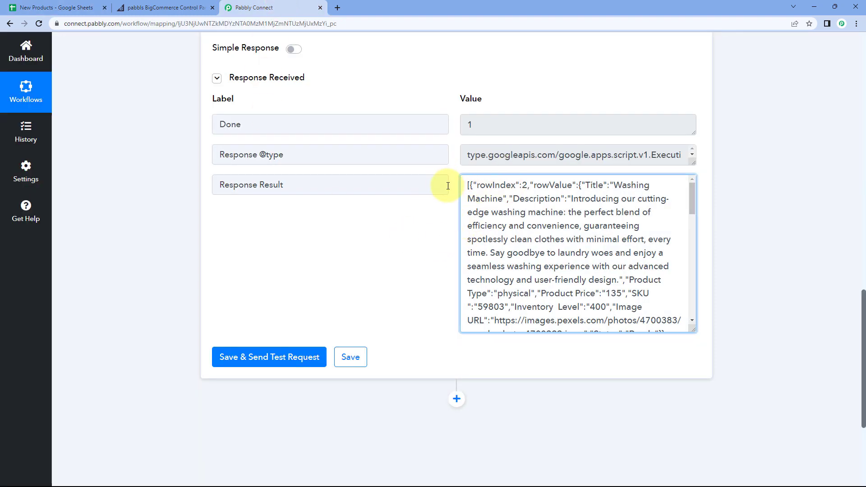
{"action": "left_click", "coordinate": [450, 205]}
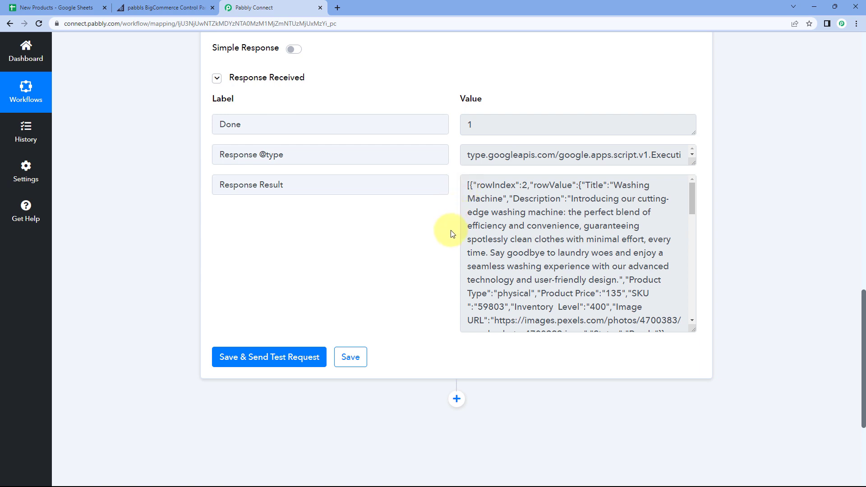
{"action": "scroll", "coordinate": [421, 229], "scroll_direction": "down", "scroll_amount": 1}
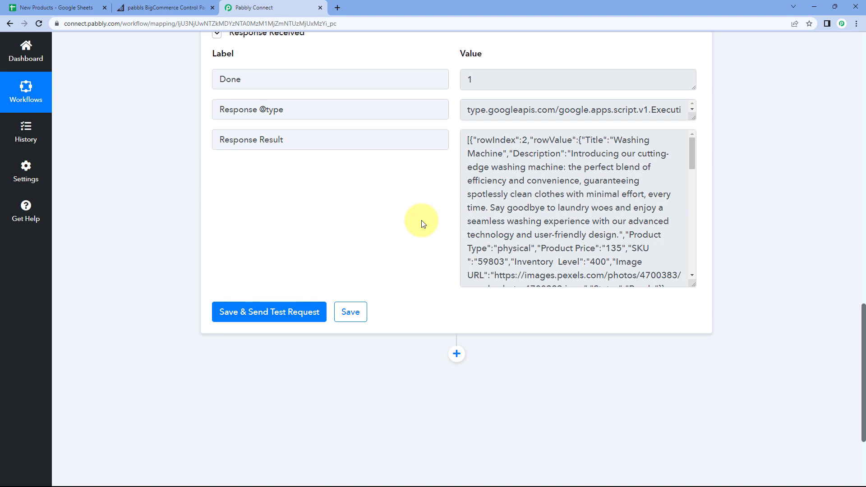
{"action": "left_click_drag", "start_coordinate": [462, 143], "coordinate": [637, 248]}
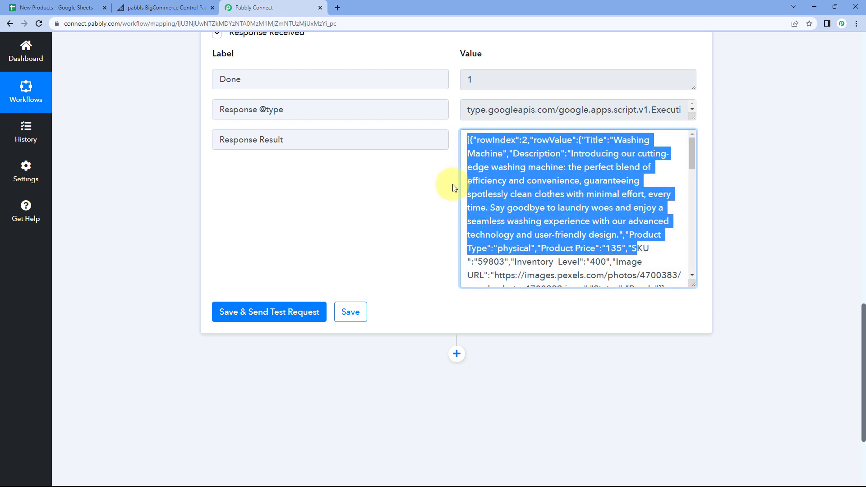
{"action": "left_click", "coordinate": [454, 188]}
{"action": "left_click_drag", "start_coordinate": [468, 143], "coordinate": [572, 186]}
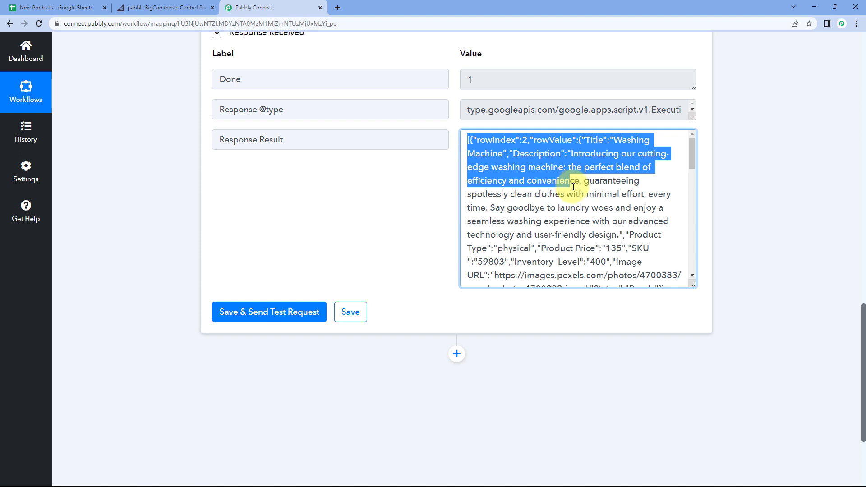
{"action": "left_click", "coordinate": [560, 168]}
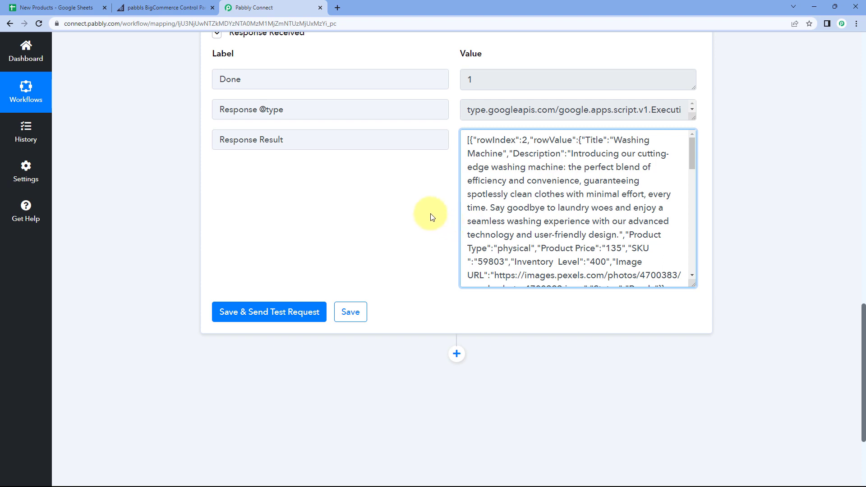
- Add Iterator by Pabbly as the next action after the Google Sheets lookup step
{"action": "scroll", "coordinate": [433, 215], "scroll_direction": "down", "scroll_amount": 3}
{"action": "left_click", "coordinate": [455, 212]}
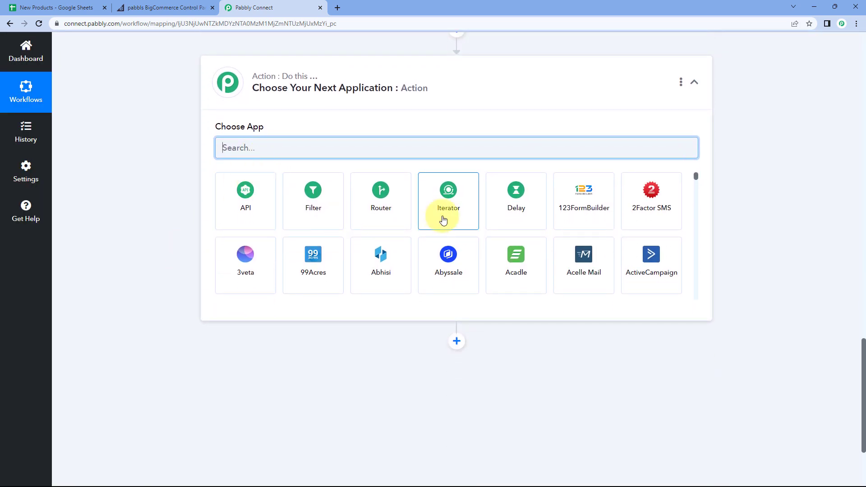
{"action": "left_click", "coordinate": [443, 220]}
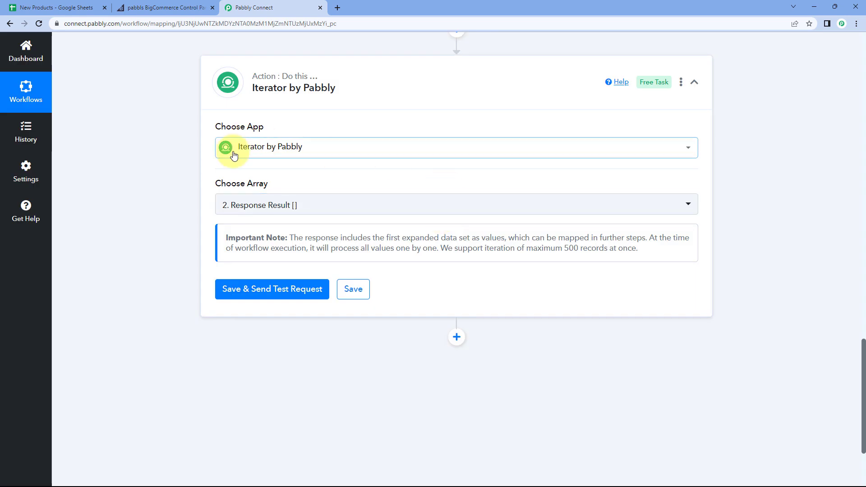
- Check the iterator's Choose Array setting against the Response Result field in the Google Sheets step
{"action": "mouse_move", "coordinate": [225, 185]}
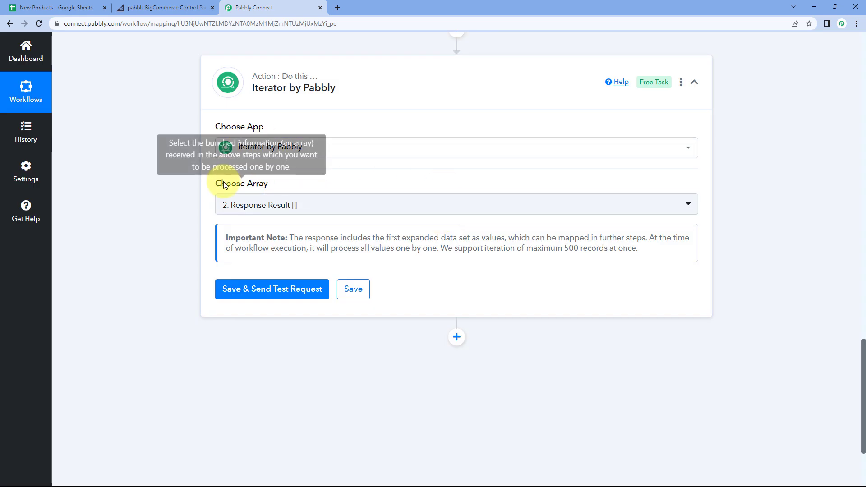
{"action": "left_click", "coordinate": [305, 207]}
{"action": "left_click", "coordinate": [195, 226]}
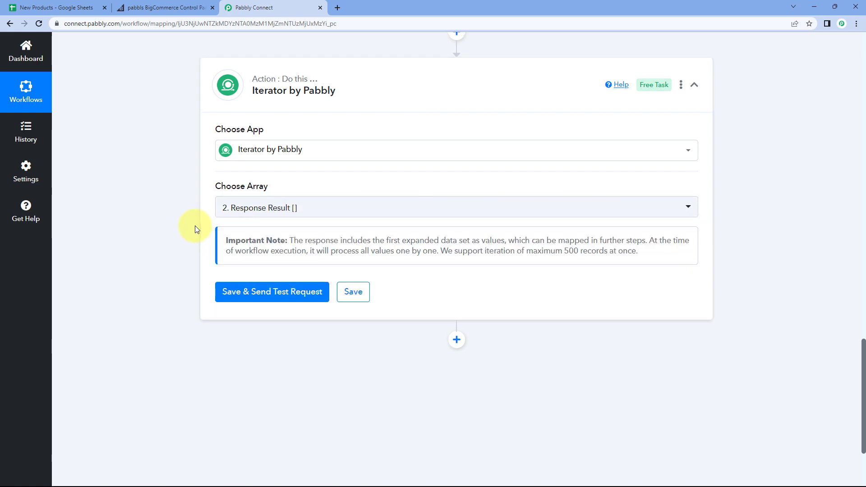
{"action": "scroll", "coordinate": [195, 228], "scroll_direction": "up", "scroll_amount": 4}
{"action": "scroll", "coordinate": [196, 229], "scroll_direction": "up", "scroll_amount": 3}
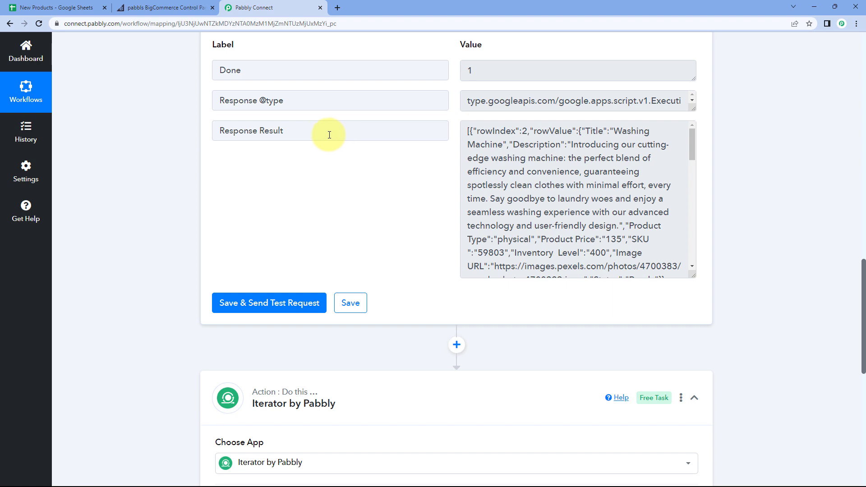
{"action": "left_click_drag", "start_coordinate": [328, 135], "coordinate": [213, 135]}
{"action": "left_click", "coordinate": [183, 211]}
{"action": "scroll", "coordinate": [183, 210], "scroll_direction": "up", "scroll_amount": 1}
{"action": "scroll", "coordinate": [185, 210], "scroll_direction": "down", "scroll_amount": 5}
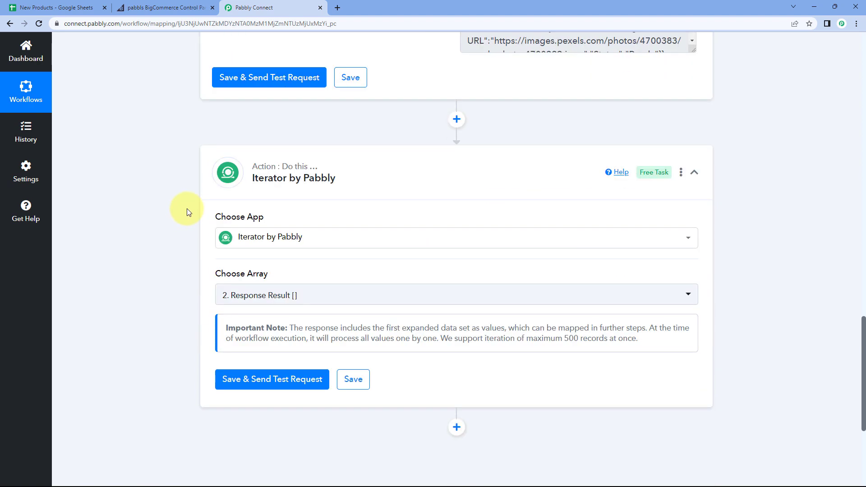
- Set the iterator's array to "2. Response Result []" and save the step while sending a test request
{"action": "left_click", "coordinate": [239, 249]}
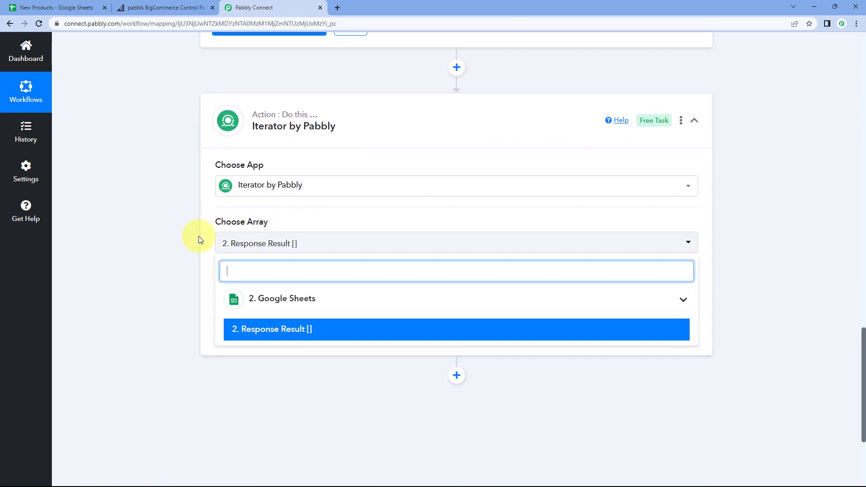
{"action": "scroll", "coordinate": [199, 239], "scroll_direction": "down", "scroll_amount": 1}
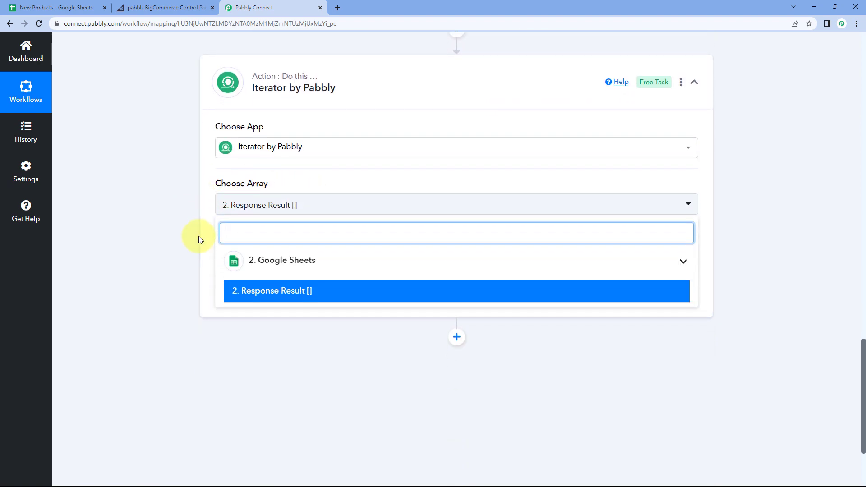
{"action": "left_click", "coordinate": [266, 290]}
{"action": "scroll", "coordinate": [307, 185], "scroll_direction": "down", "scroll_amount": 2}
{"action": "left_click", "coordinate": [266, 202]}
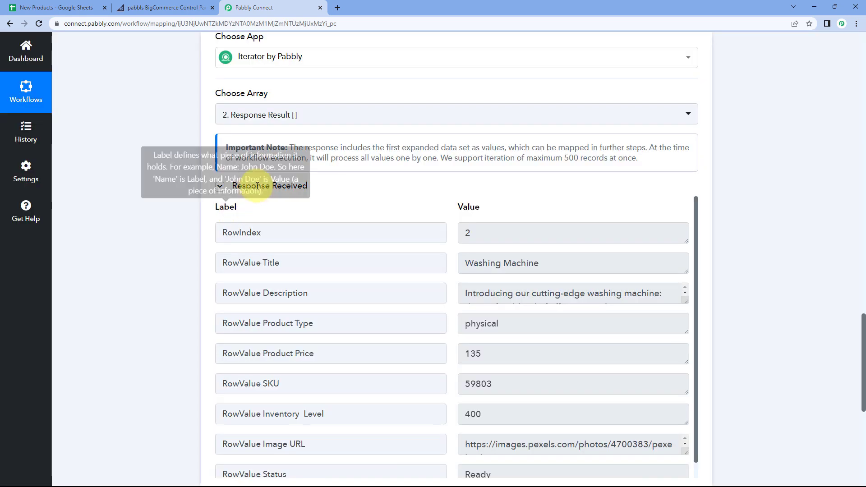
- Compare the iterator's received row index and title with the first entry in the Google Sheets step's Response Result
{"action": "scroll", "coordinate": [433, 193], "scroll_direction": "down", "scroll_amount": 1}
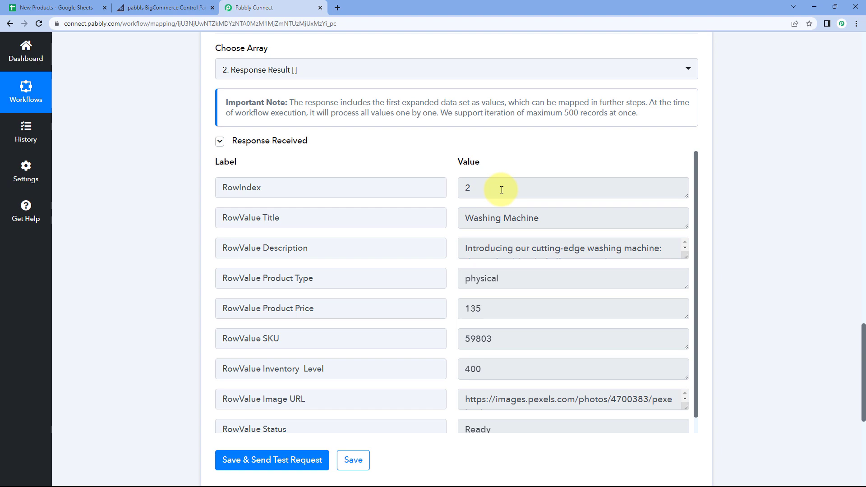
{"action": "scroll", "coordinate": [442, 208], "scroll_direction": "down", "scroll_amount": 1}
{"action": "scroll", "coordinate": [448, 162], "scroll_direction": "up", "scroll_amount": 1}
{"action": "scroll", "coordinate": [448, 159], "scroll_direction": "up", "scroll_amount": 10}
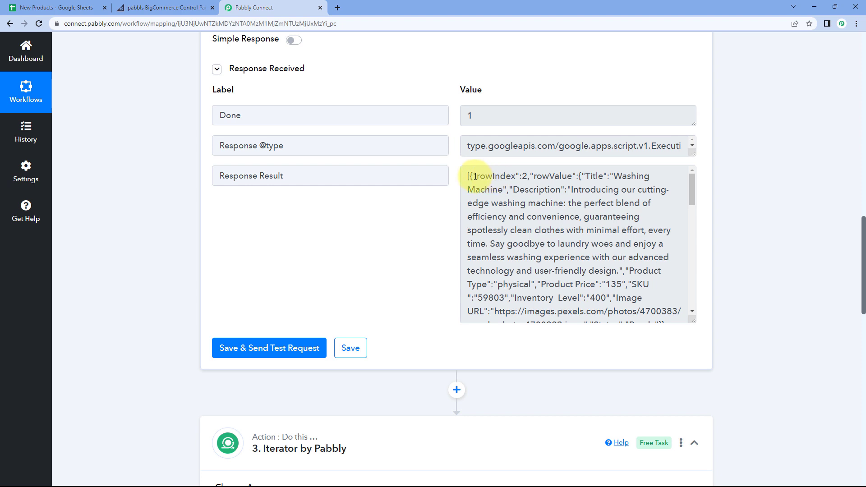
{"action": "double_click", "coordinate": [524, 176]}
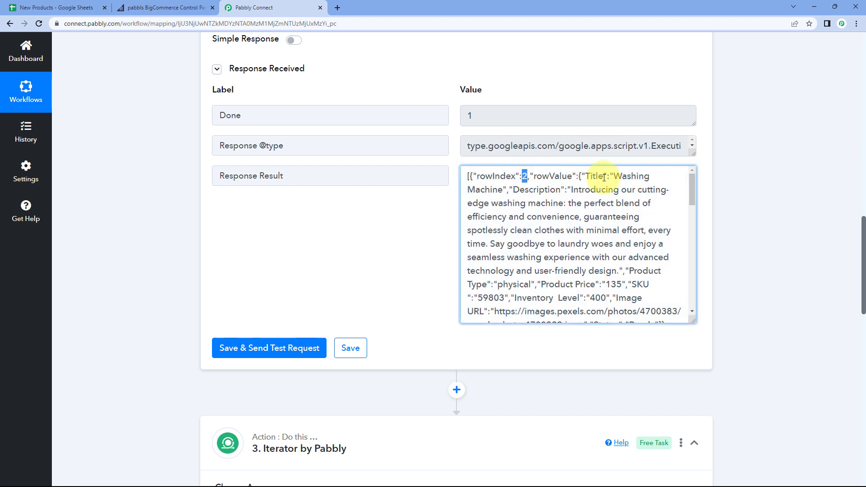
{"action": "left_click_drag", "start_coordinate": [615, 177], "coordinate": [496, 189]}
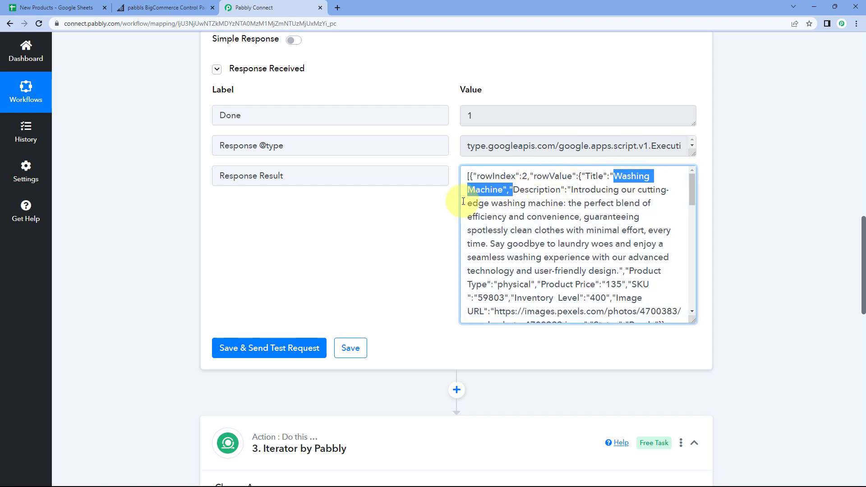
{"action": "left_click", "coordinate": [455, 205]}
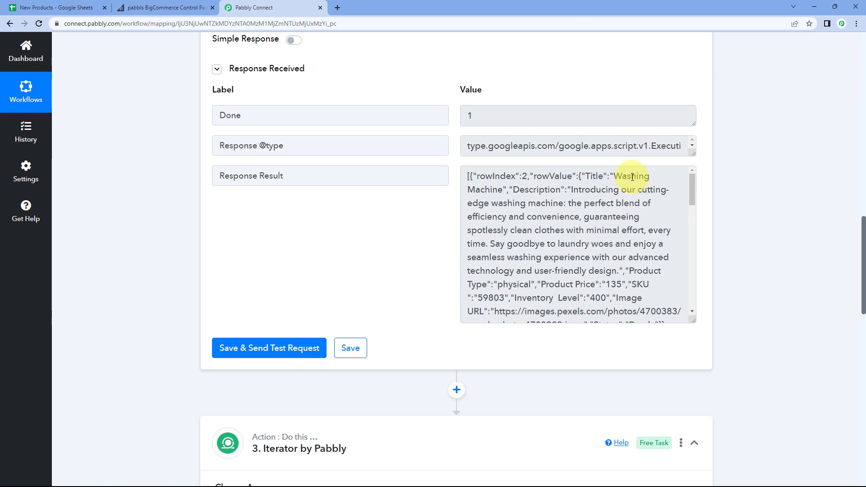
- Read through the iterator's received fields for the first product, from row index and title down to Status
{"action": "scroll", "coordinate": [444, 198], "scroll_direction": "down", "scroll_amount": 10}
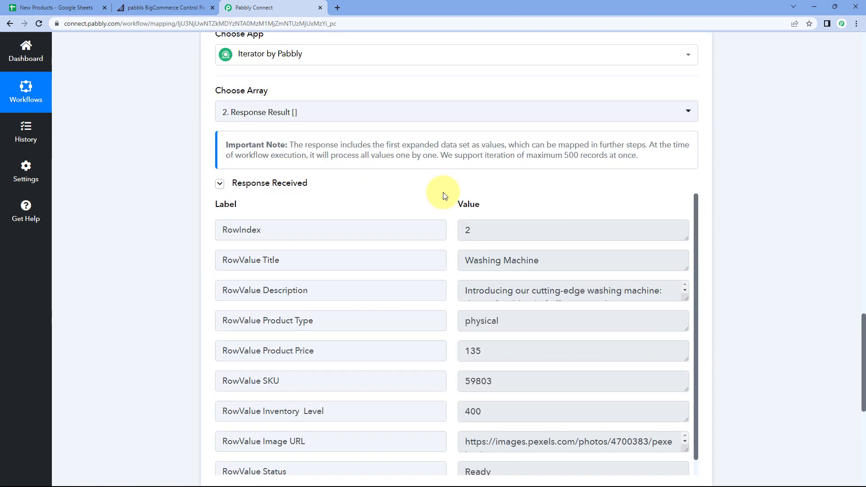
{"action": "scroll", "coordinate": [445, 196], "scroll_direction": "down", "scroll_amount": 4}
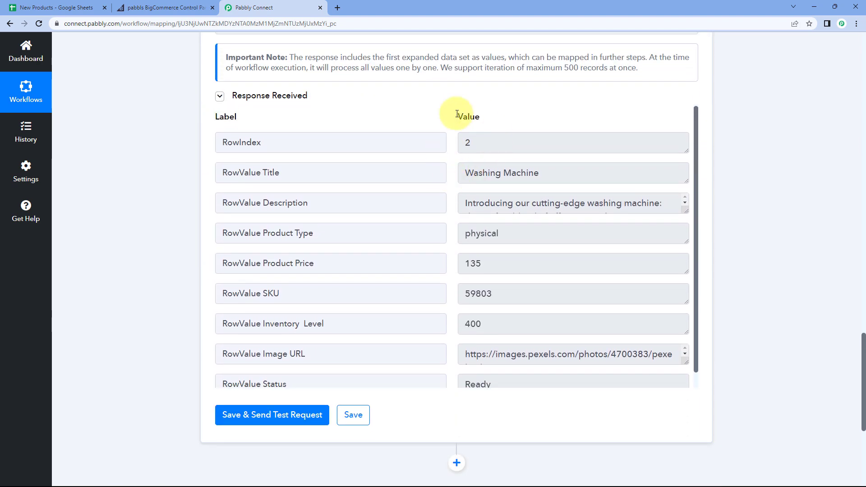
{"action": "left_click", "coordinate": [502, 142]}
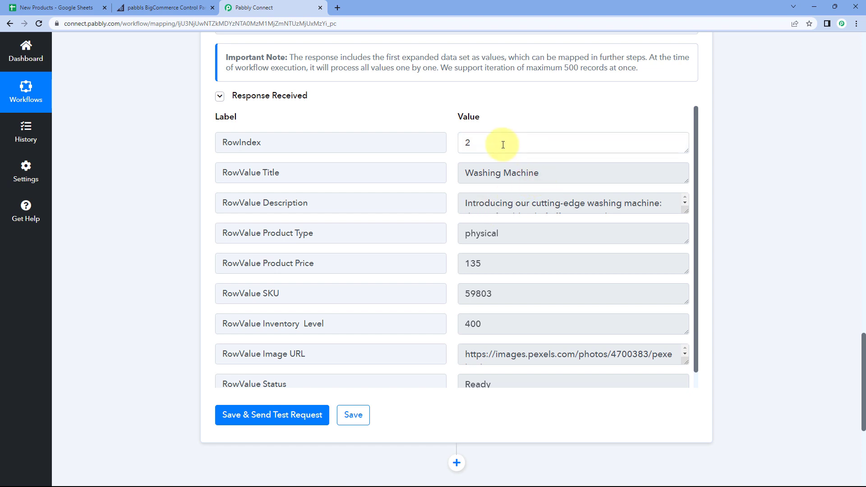
{"action": "left_click", "coordinate": [460, 171]}
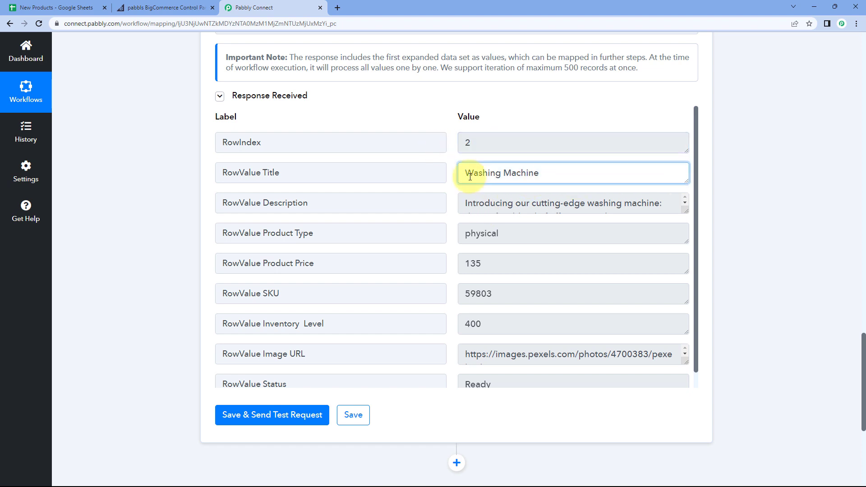
{"action": "left_click", "coordinate": [454, 208]}
{"action": "scroll", "coordinate": [448, 224], "scroll_direction": "down", "scroll_amount": 1}
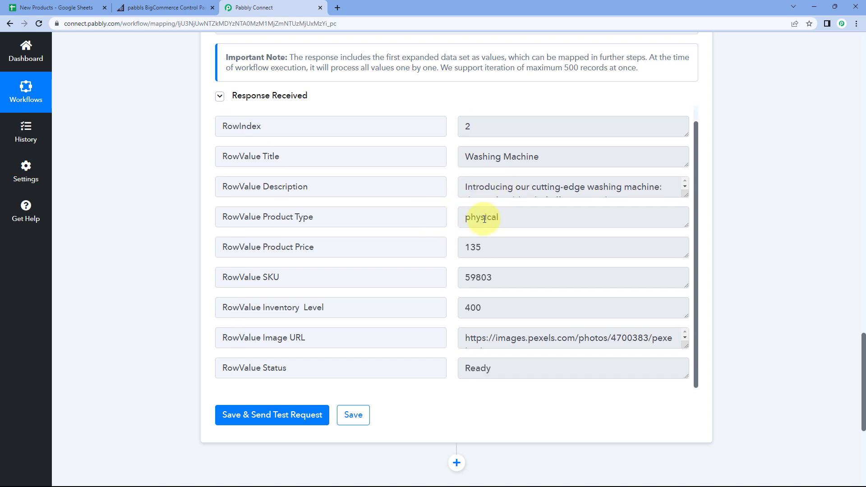
{"action": "scroll", "coordinate": [450, 216], "scroll_direction": "down", "scroll_amount": 1}
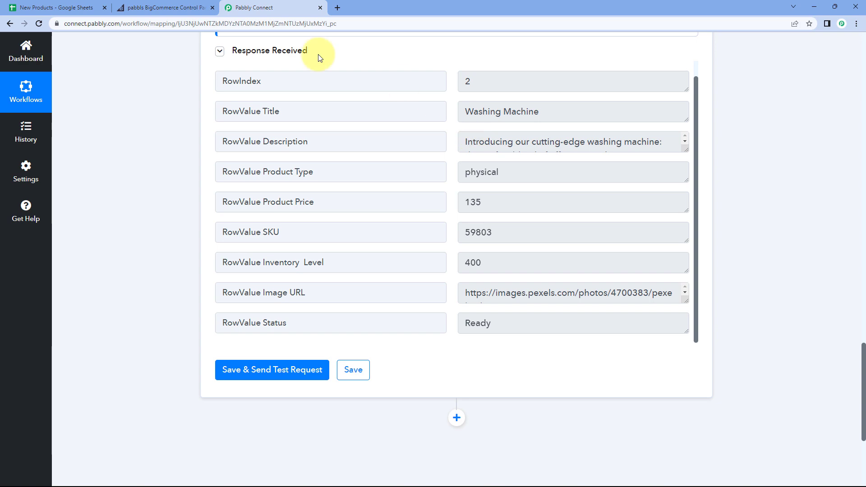
- Check the Ready products in the New Products sheet, then compare the lookup's Response Result with the iterator's array and received fields
{"action": "left_click", "coordinate": [86, 8]}
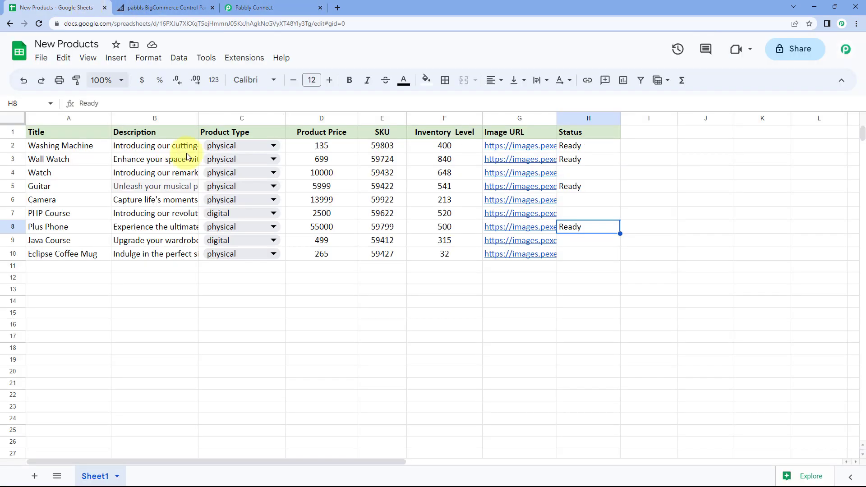
{"action": "left_click", "coordinate": [251, 4]}
{"action": "scroll", "coordinate": [437, 90], "scroll_direction": "up", "scroll_amount": 6}
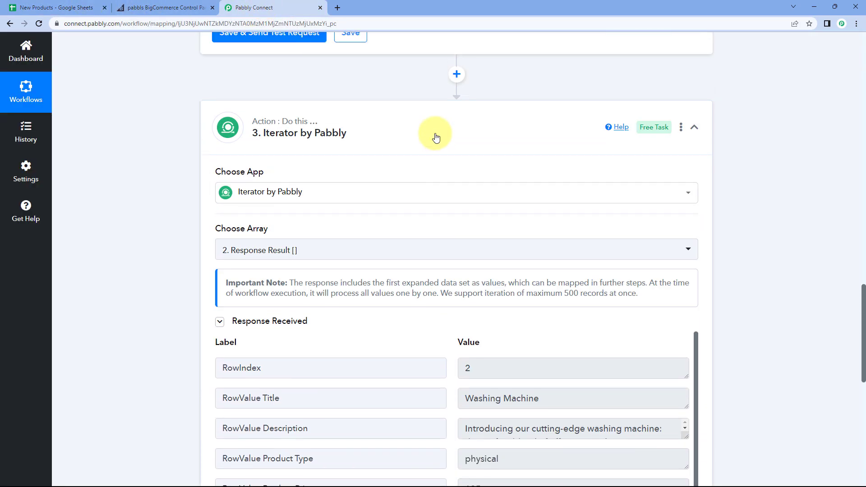
{"action": "scroll", "coordinate": [435, 137], "scroll_direction": "up", "scroll_amount": 5}
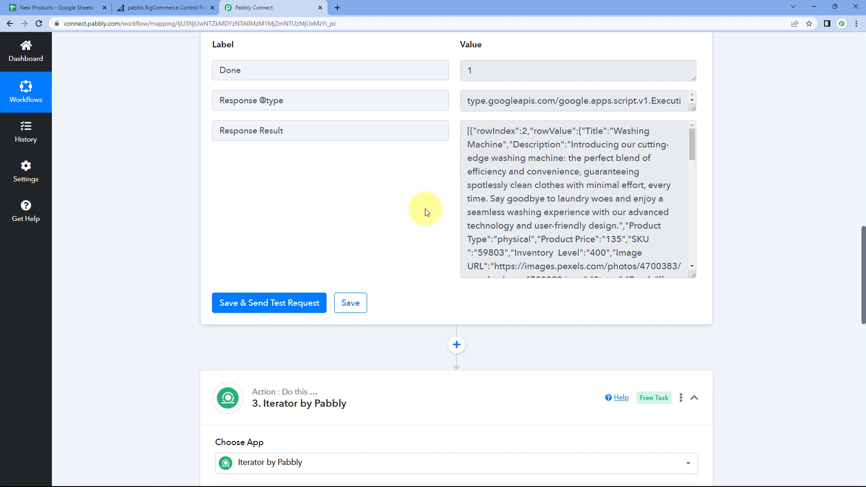
{"action": "scroll", "coordinate": [415, 209], "scroll_direction": "down", "scroll_amount": 5}
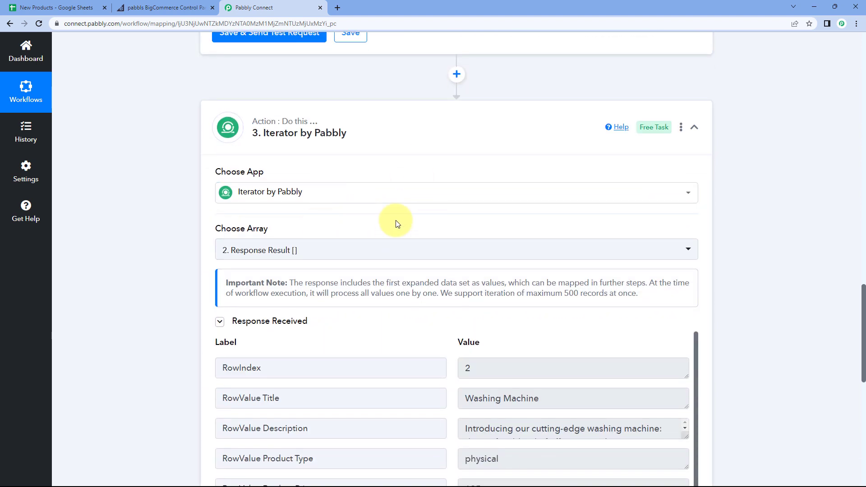
{"action": "scroll", "coordinate": [398, 221], "scroll_direction": "up", "scroll_amount": 5}
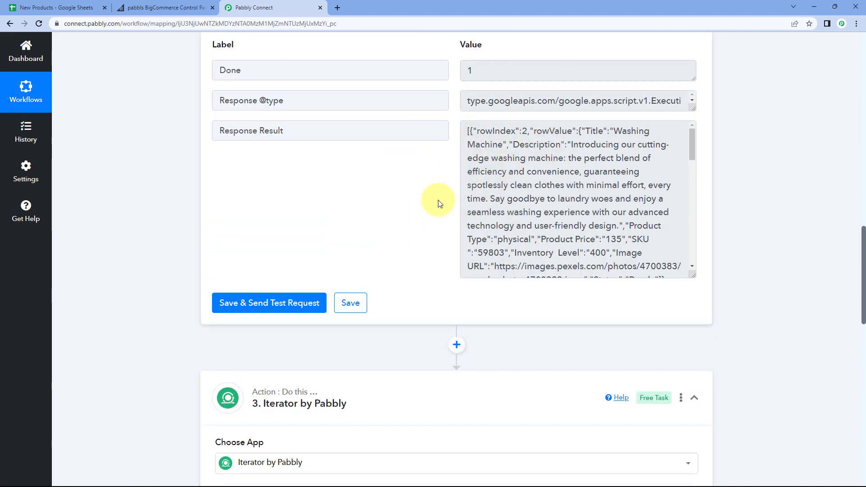
{"action": "scroll", "coordinate": [440, 198], "scroll_direction": "down", "scroll_amount": 5}
{"action": "scroll", "coordinate": [438, 199], "scroll_direction": "down", "scroll_amount": 1}
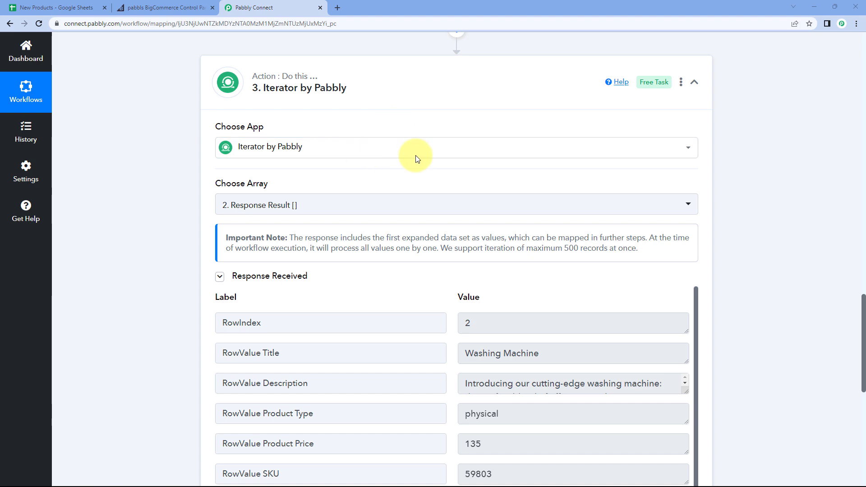
{"action": "scroll", "coordinate": [361, 176], "scroll_direction": "down", "scroll_amount": 2}
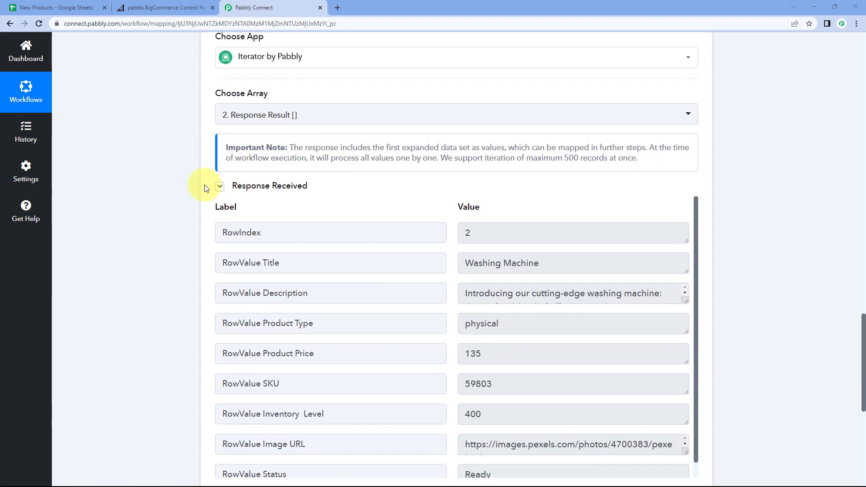
{"action": "scroll", "coordinate": [169, 212], "scroll_direction": "down", "scroll_amount": 3}
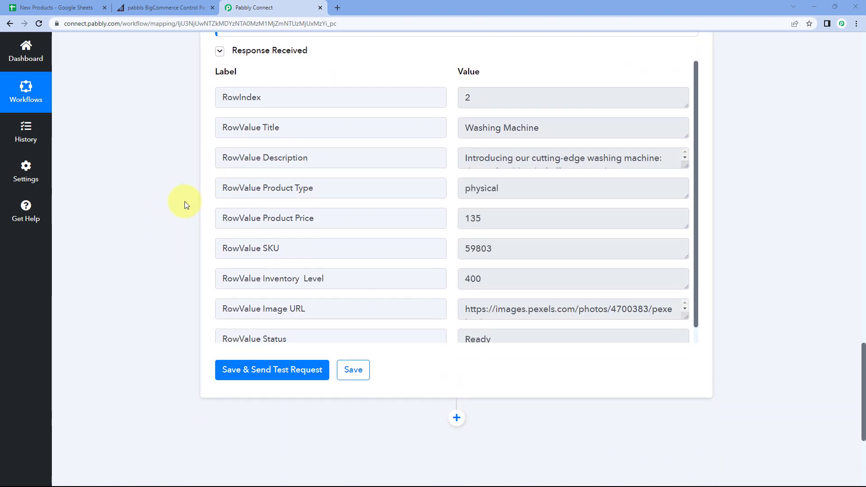
{"action": "scroll", "coordinate": [213, 193], "scroll_direction": "up", "scroll_amount": 2}
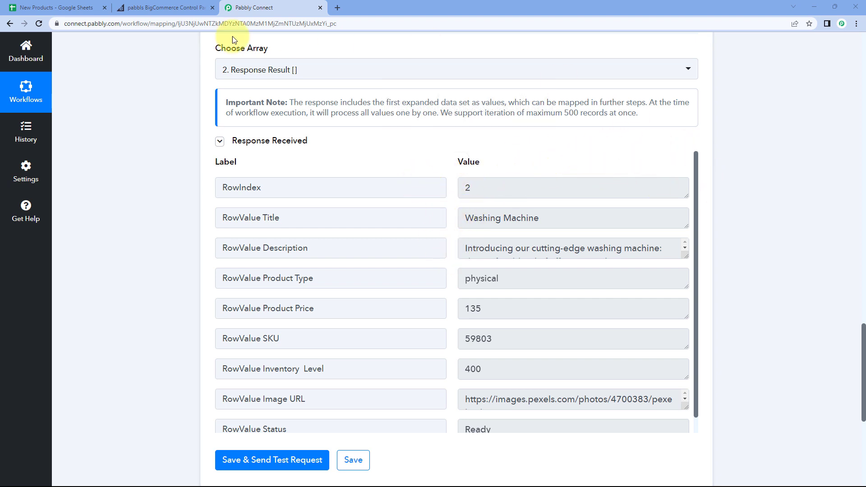
- Add a BigCommerce action step after the iterator and set its action event to Create Product
{"action": "left_click", "coordinate": [80, 4]}
{"action": "left_click", "coordinate": [307, 7]}
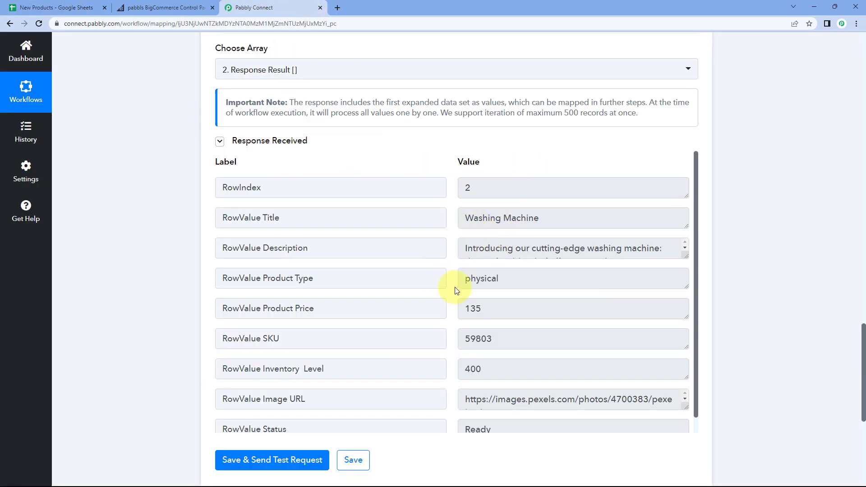
{"action": "scroll", "coordinate": [172, 258], "scroll_direction": "down", "scroll_amount": 2}
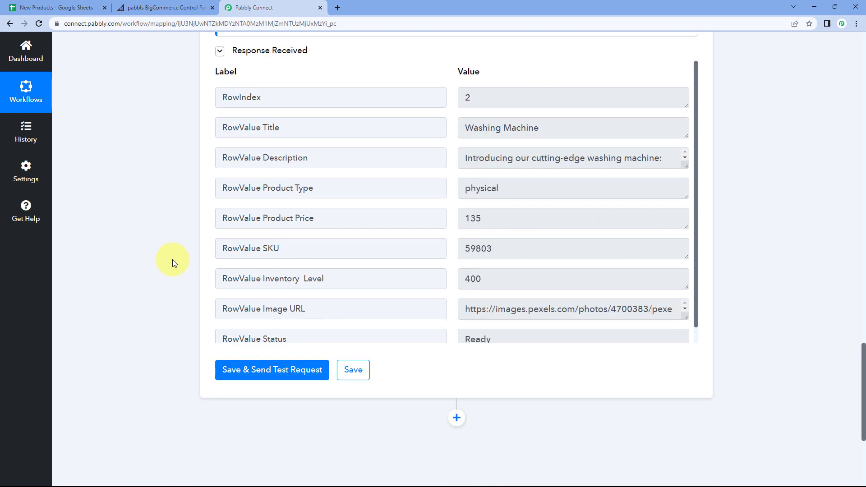
{"action": "scroll", "coordinate": [173, 257], "scroll_direction": "down", "scroll_amount": 5}
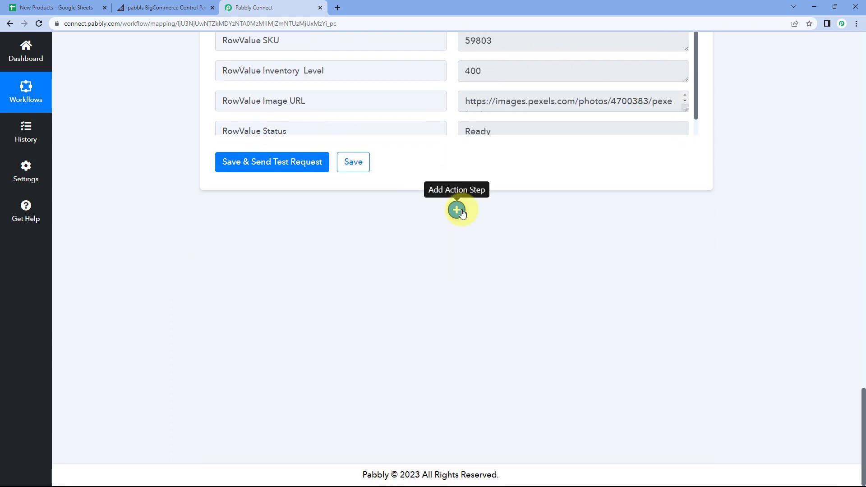
{"action": "left_click", "coordinate": [456, 210]}
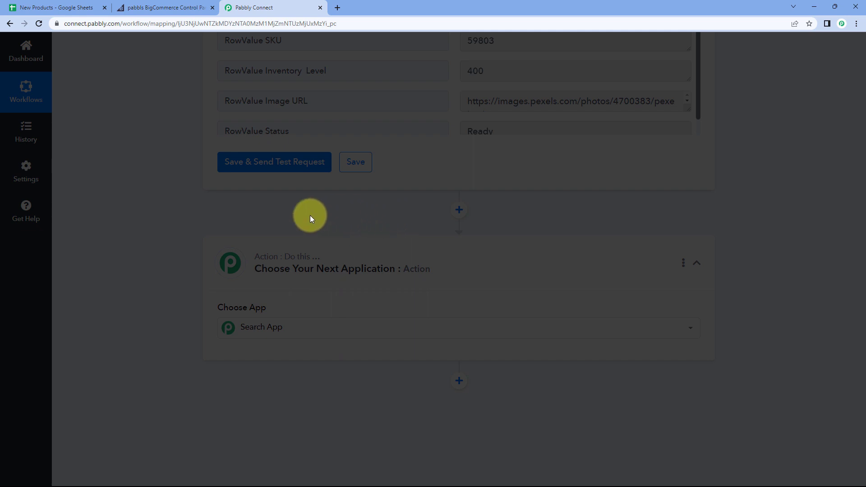
{"action": "type", "text": "BigComm"}
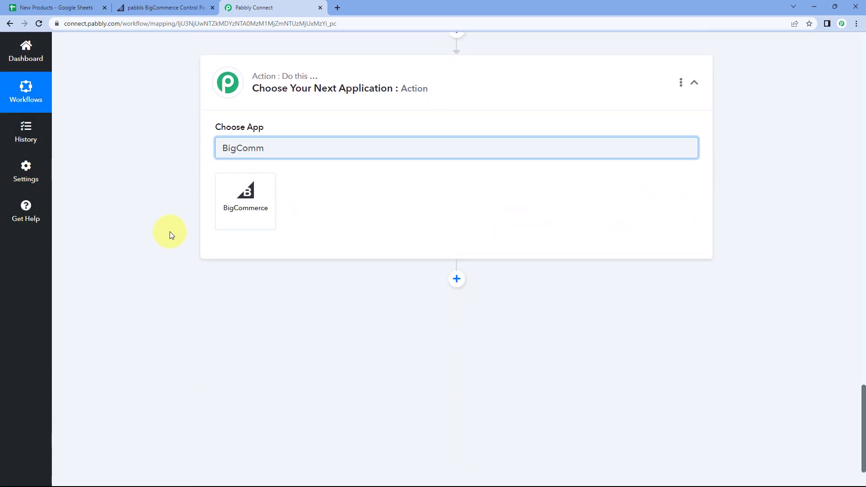
{"action": "left_click", "coordinate": [224, 201]}
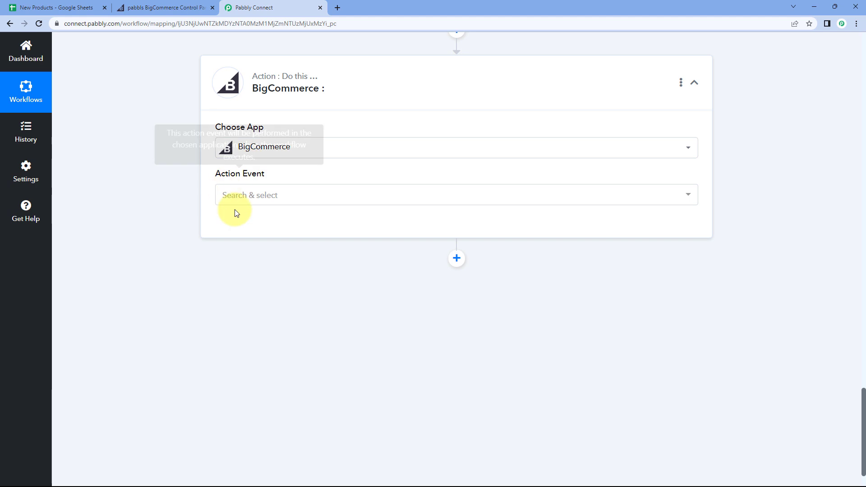
{"action": "left_click", "coordinate": [284, 198]}
{"action": "scroll", "coordinate": [180, 213], "scroll_direction": "down", "scroll_amount": 1}
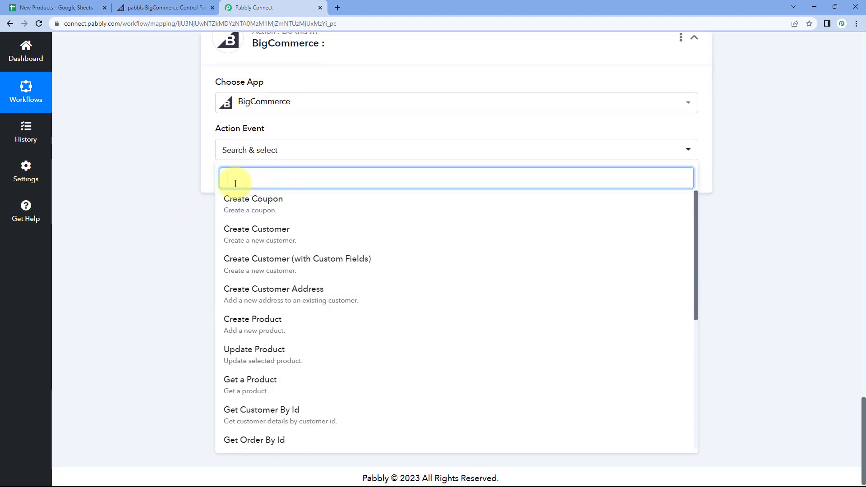
{"action": "left_click", "coordinate": [270, 323]}
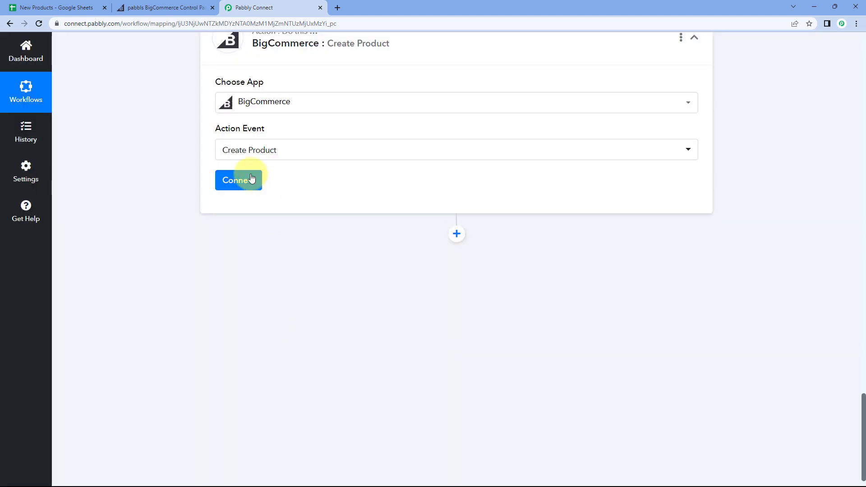
- Start a new BigCommerce connection for the step and read the instructions for obtaining its credentials
{"action": "left_click", "coordinate": [238, 183]}
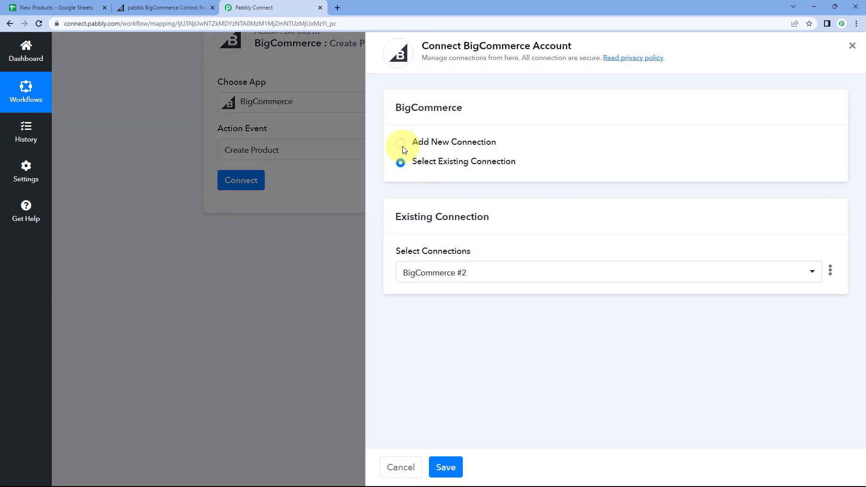
{"action": "left_click", "coordinate": [399, 145]}
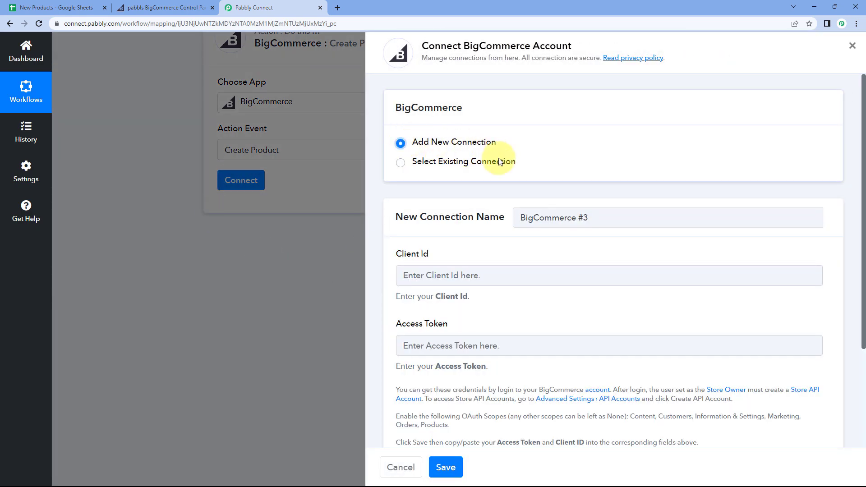
{"action": "scroll", "coordinate": [550, 158], "scroll_direction": "down", "scroll_amount": 2}
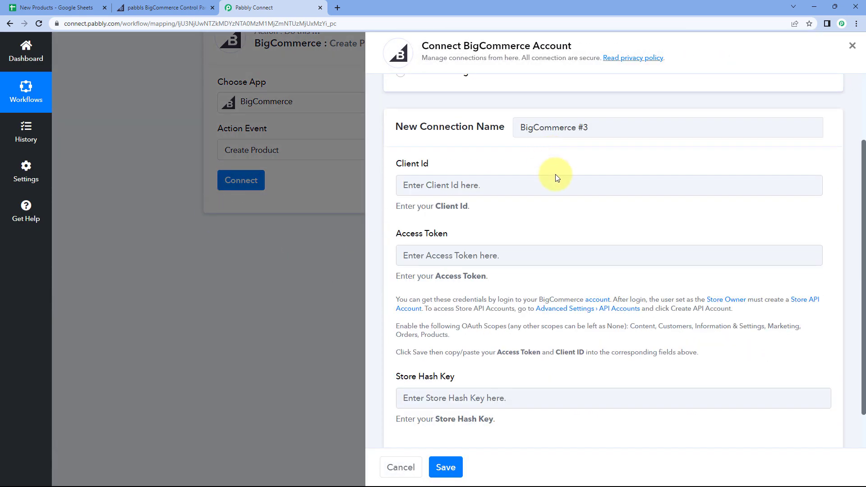
{"action": "scroll", "coordinate": [599, 161], "scroll_direction": "down", "scroll_amount": 1}
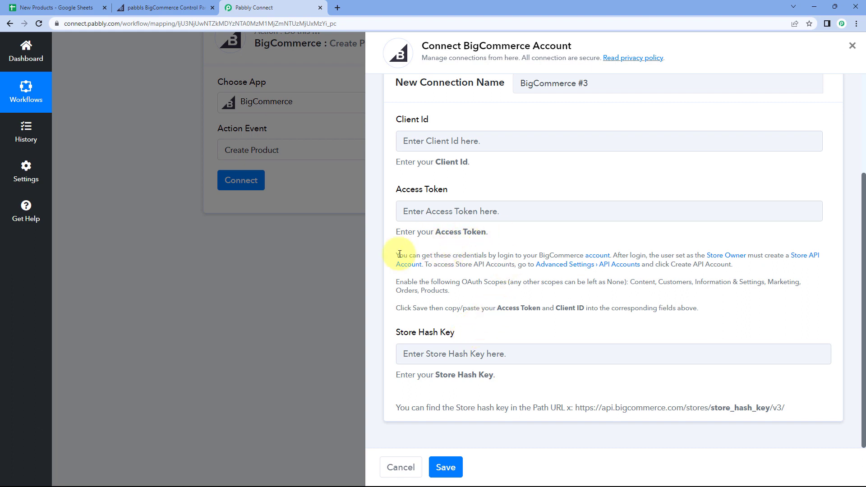
{"action": "left_click_drag", "start_coordinate": [396, 254], "coordinate": [709, 311]}
{"action": "left_click", "coordinate": [669, 272]}
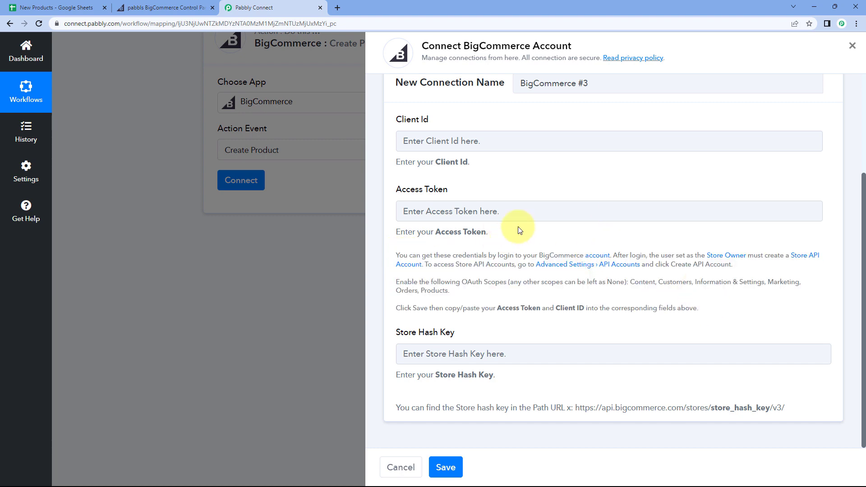
- Switch to the BigCommerce control panel and open the Store-level API accounts settings
{"action": "left_click", "coordinate": [170, 7]}
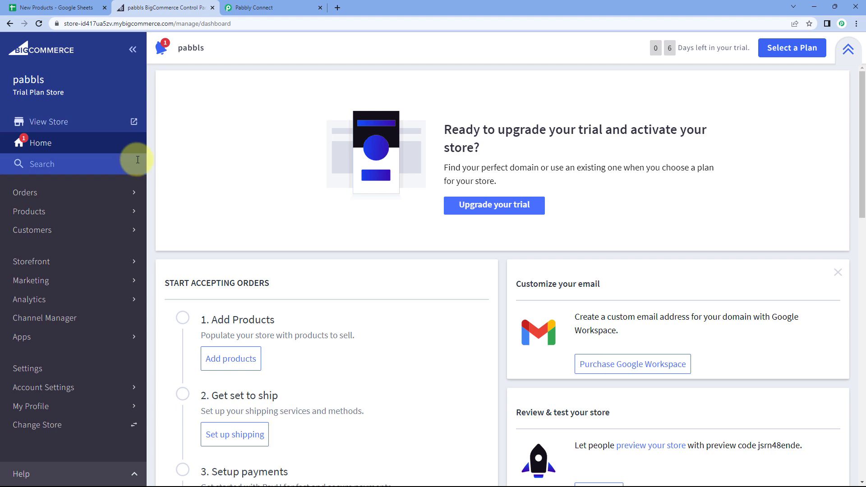
{"action": "left_click", "coordinate": [56, 366]}
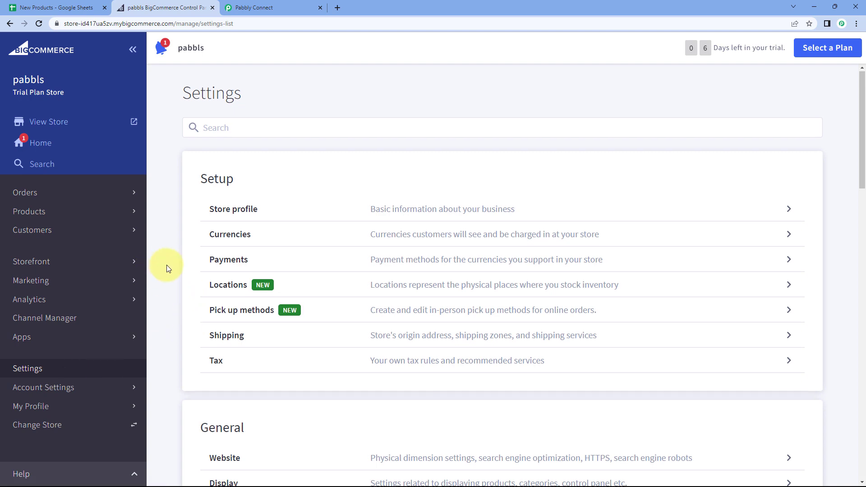
{"action": "scroll", "coordinate": [166, 266], "scroll_direction": "down", "scroll_amount": 15}
{"action": "scroll", "coordinate": [166, 264], "scroll_direction": "down", "scroll_amount": 8}
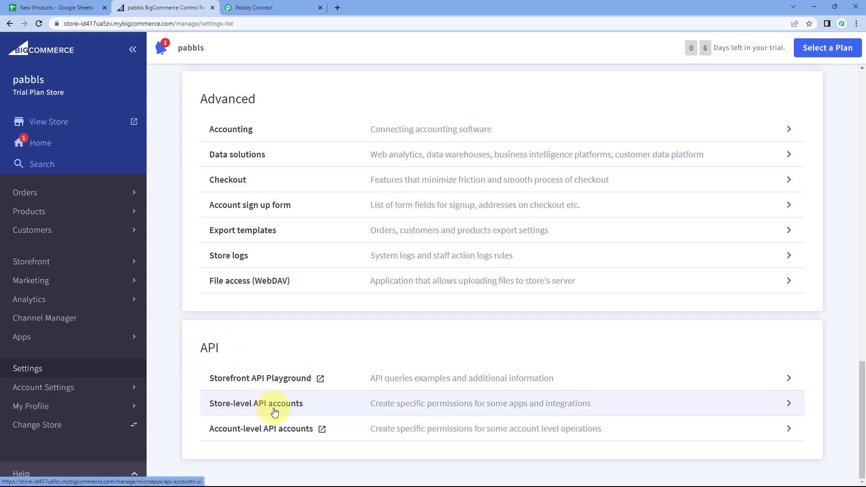
{"action": "left_click", "coordinate": [317, 404]}
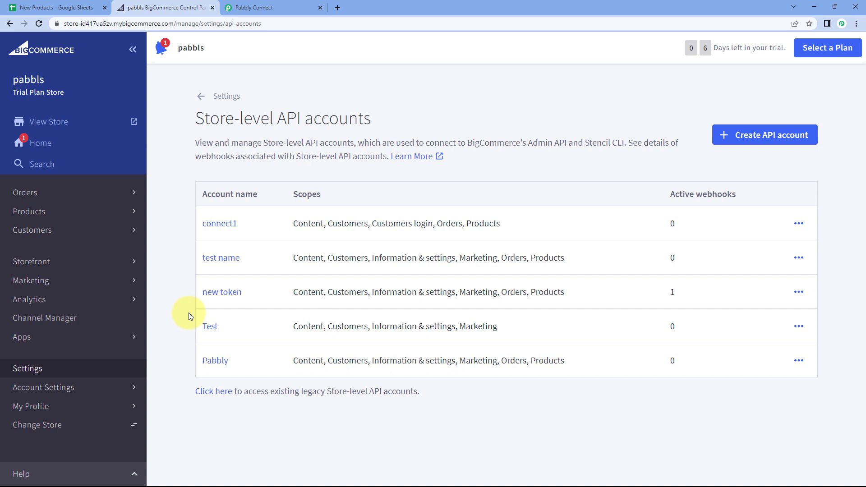
- Start creating a store-level API account and name it Pabbly Connect
{"action": "left_click", "coordinate": [739, 136]}
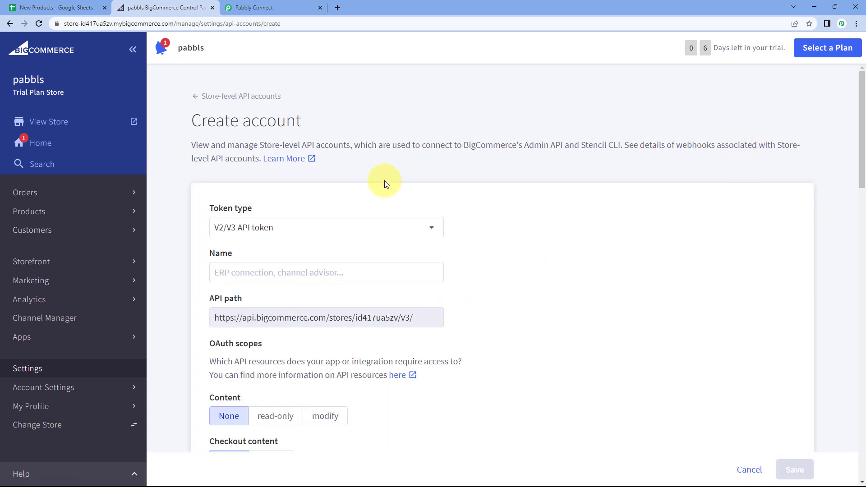
{"action": "scroll", "coordinate": [361, 173], "scroll_direction": "down", "scroll_amount": 1}
{"action": "left_click", "coordinate": [254, 227]}
{"action": "type", "text": "Pabbly Connect"}
{"action": "left_click", "coordinate": [186, 221]}
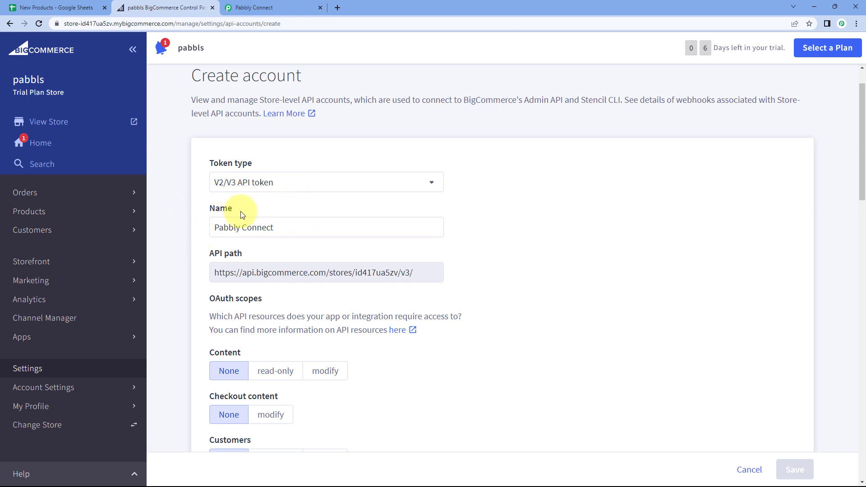
- Check the required OAuth scopes in Pabbly Connect and set Content, Customers, and Information & settings to modify in BigCommerce
{"action": "scroll", "coordinate": [231, 225], "scroll_direction": "down", "scroll_amount": 3}
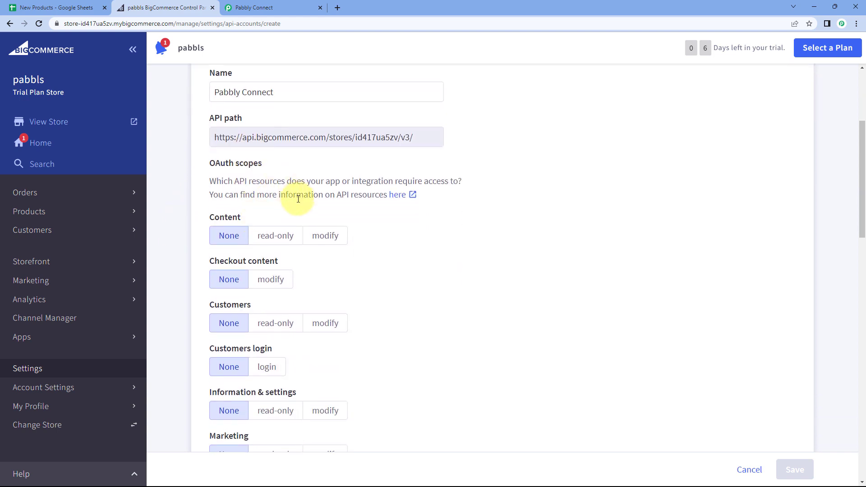
{"action": "left_click", "coordinate": [266, 8]}
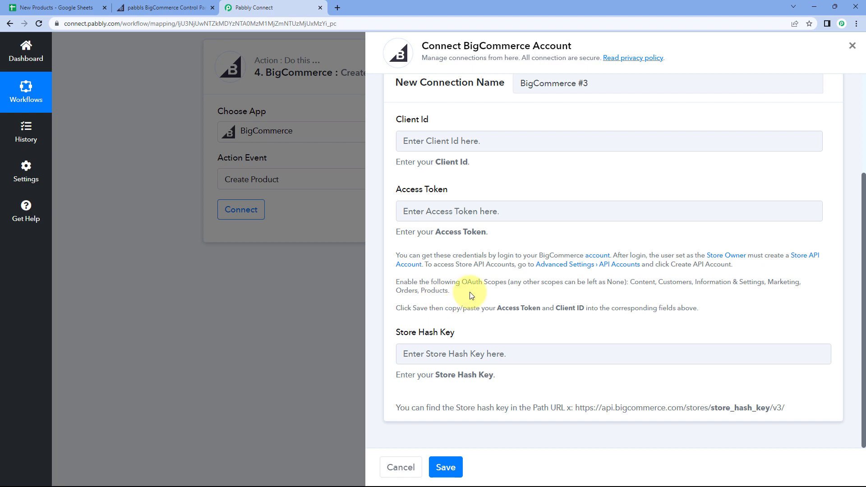
{"action": "left_click", "coordinate": [158, 5]}
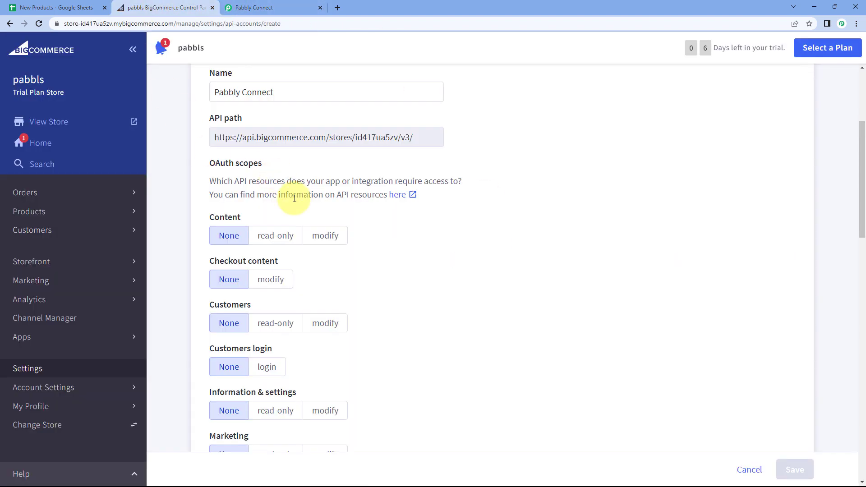
{"action": "scroll", "coordinate": [295, 198], "scroll_direction": "down", "scroll_amount": 1}
{"action": "left_click", "coordinate": [315, 198]}
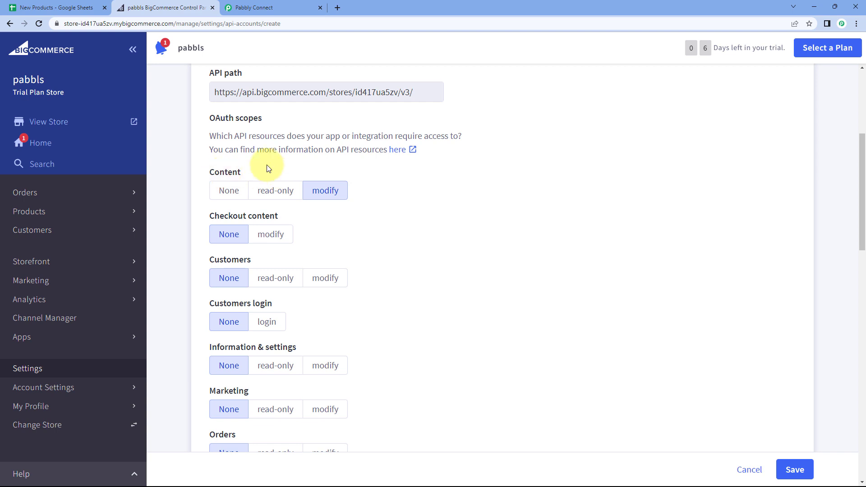
{"action": "scroll", "coordinate": [311, 169], "scroll_direction": "down", "scroll_amount": 1}
{"action": "left_click", "coordinate": [327, 231]}
{"action": "scroll", "coordinate": [334, 205], "scroll_direction": "down", "scroll_amount": 1}
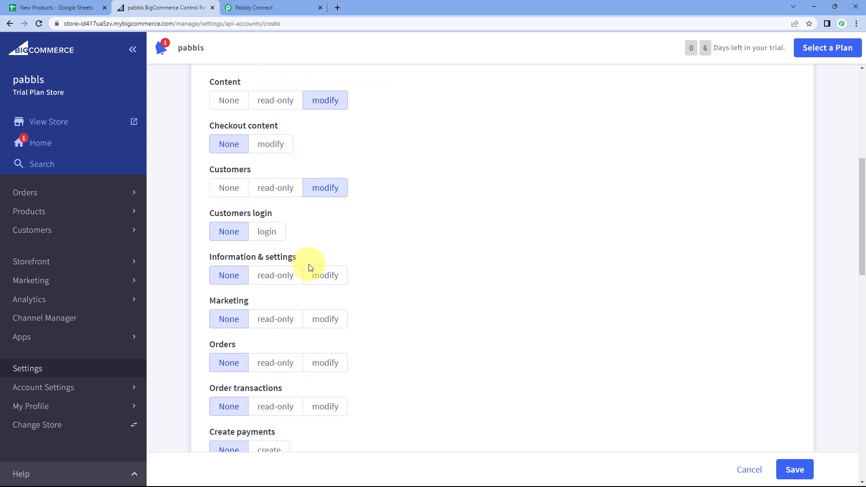
{"action": "left_click", "coordinate": [331, 276]}
- Set the Marketing, Orders and Products scopes to modify and save the API account
{"action": "scroll", "coordinate": [334, 261], "scroll_direction": "down", "scroll_amount": 2}
{"action": "left_click", "coordinate": [324, 228]}
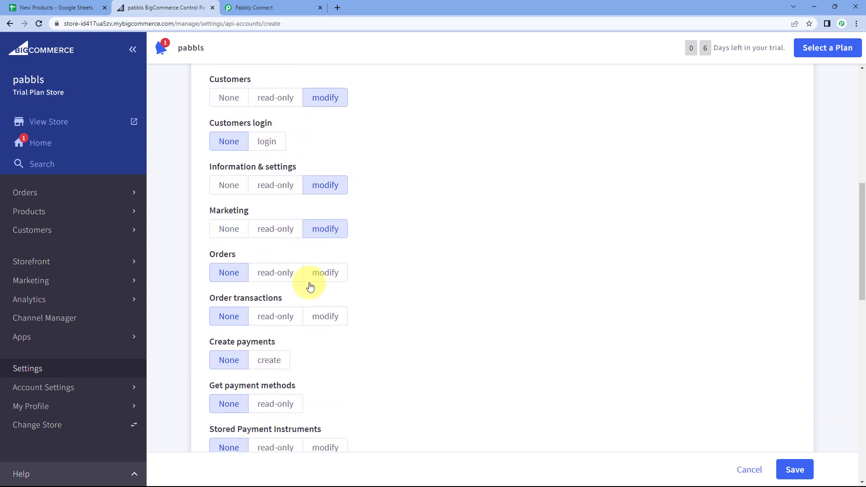
{"action": "left_click", "coordinate": [321, 275]}
{"action": "scroll", "coordinate": [332, 361], "scroll_direction": "down", "scroll_amount": 3}
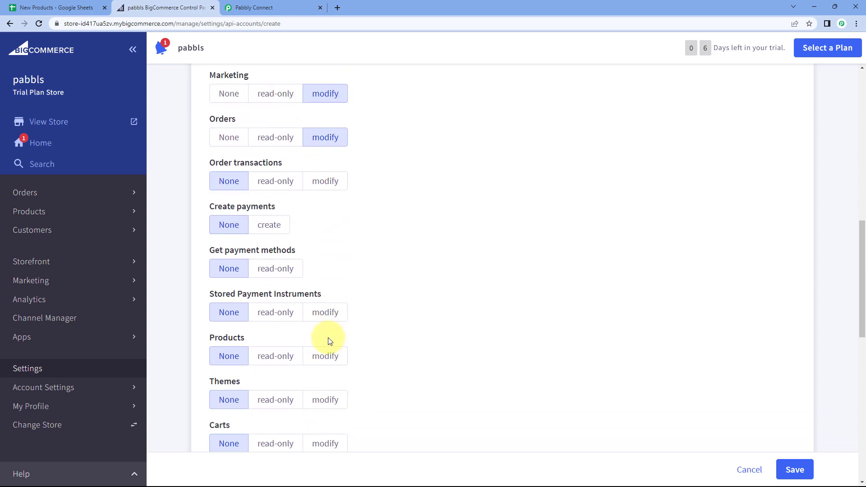
{"action": "left_click", "coordinate": [328, 356]}
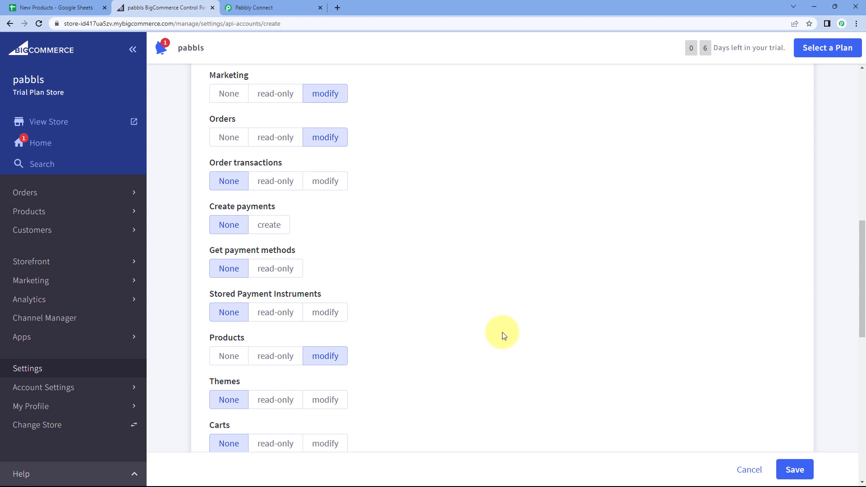
{"action": "left_click", "coordinate": [796, 468]}
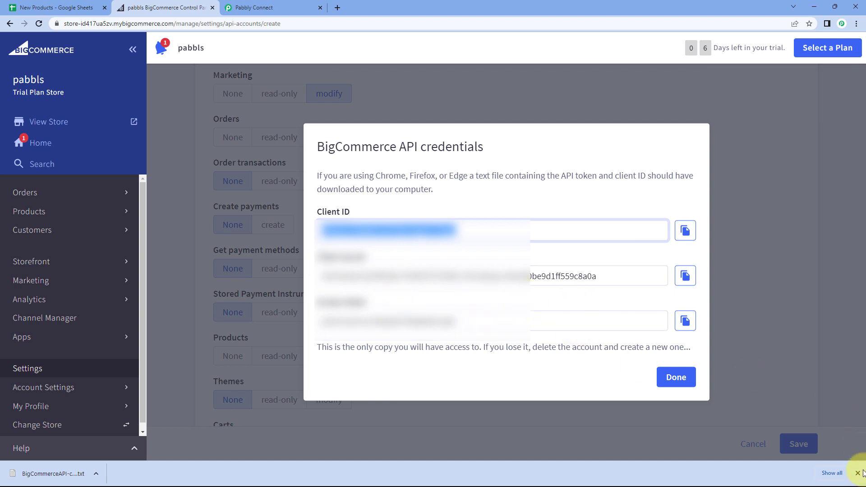
- Copy the client ID from the BigCommerce API credentials and paste it into the Client Id of the Pabbly Connect connection
{"action": "left_click", "coordinate": [357, 212]}
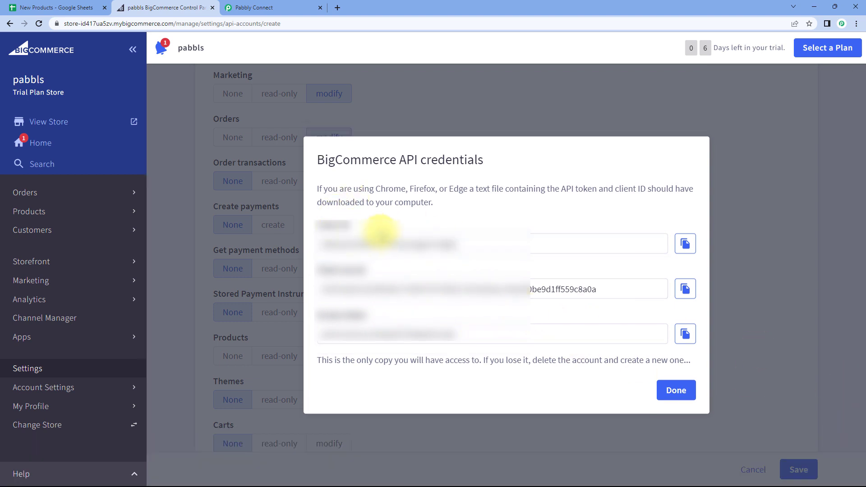
{"action": "left_click", "coordinate": [685, 244]}
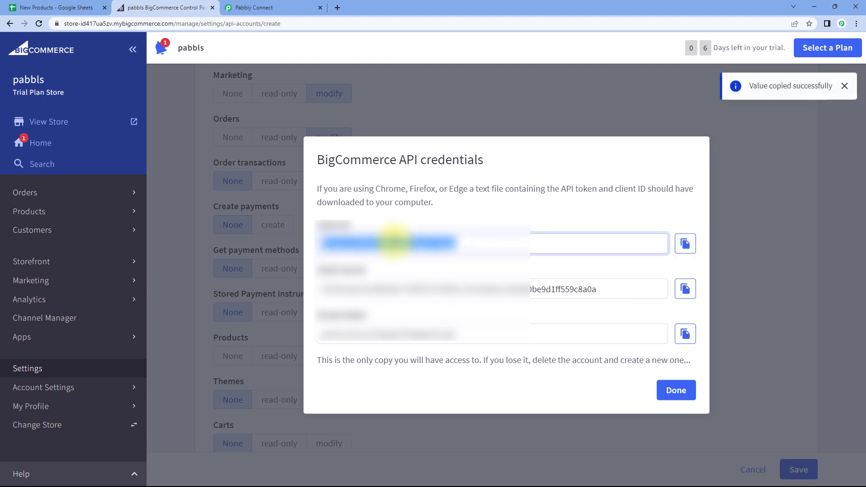
{"action": "left_click", "coordinate": [247, 7]}
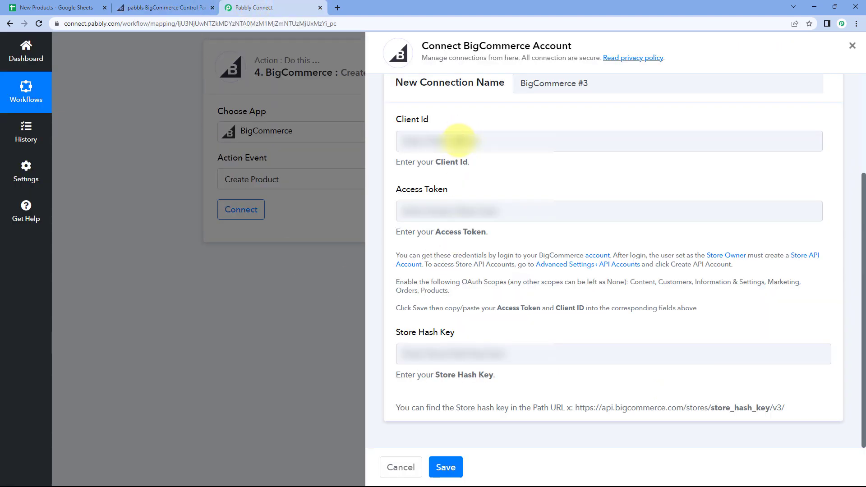
{"action": "right_click", "coordinate": [460, 141]}
{"action": "left_click", "coordinate": [496, 213]}
- Copy the access token from the BigCommerce API credentials and paste it into the Access Token of the Pabbly Connect connection
{"action": "left_click", "coordinate": [166, 7]}
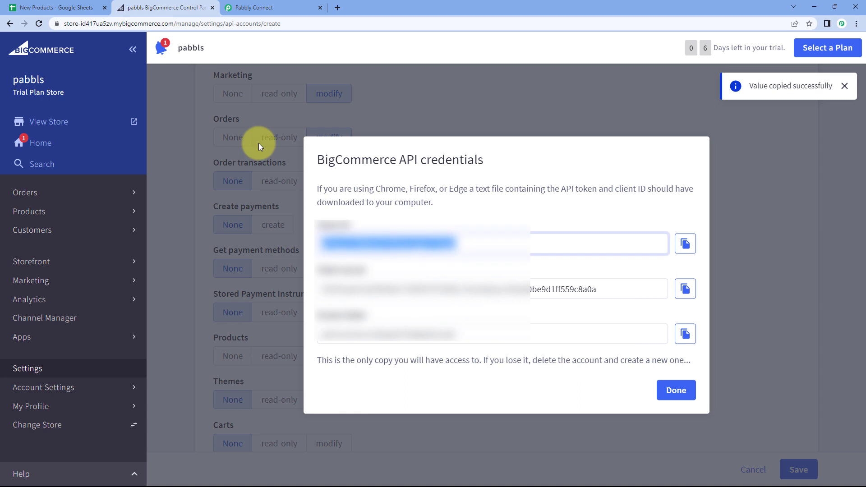
{"action": "left_click", "coordinate": [685, 333]}
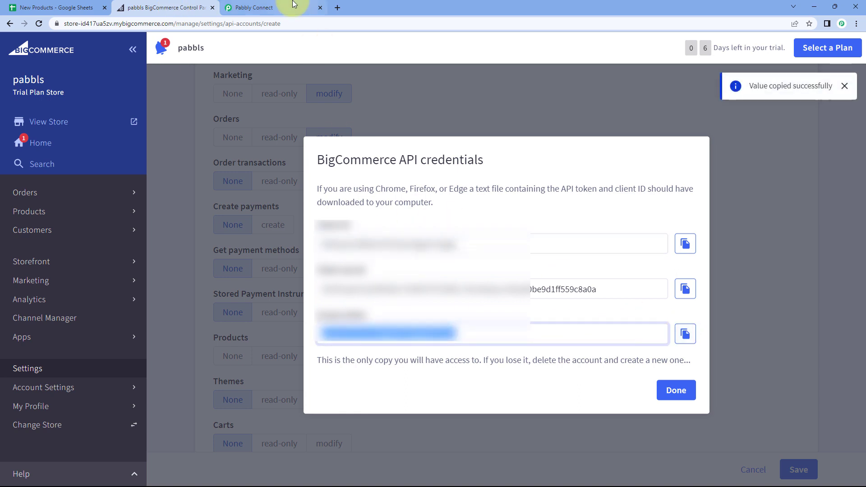
{"action": "left_click", "coordinate": [279, 8]}
{"action": "left_click", "coordinate": [432, 209]}
{"action": "right_click", "coordinate": [448, 208]}
{"action": "left_click", "coordinate": [474, 280]}
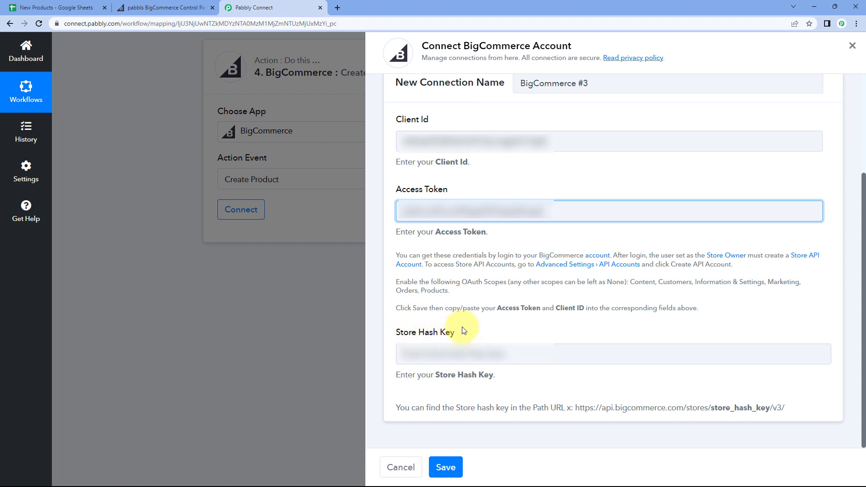
- Copy the store hash from the BigCommerce store address, paste it into the Store Hash Key in Pabbly Connect, and save the connection
{"action": "left_click", "coordinate": [165, 8]}
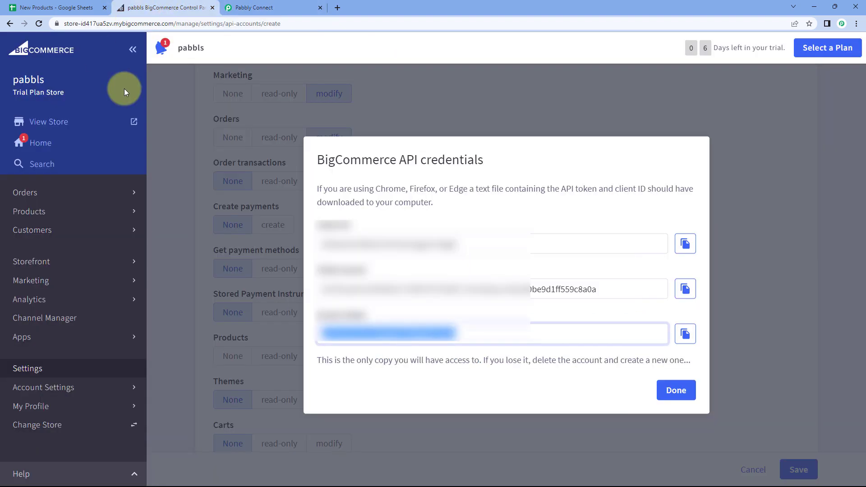
{"action": "double_click", "coordinate": [86, 24]}
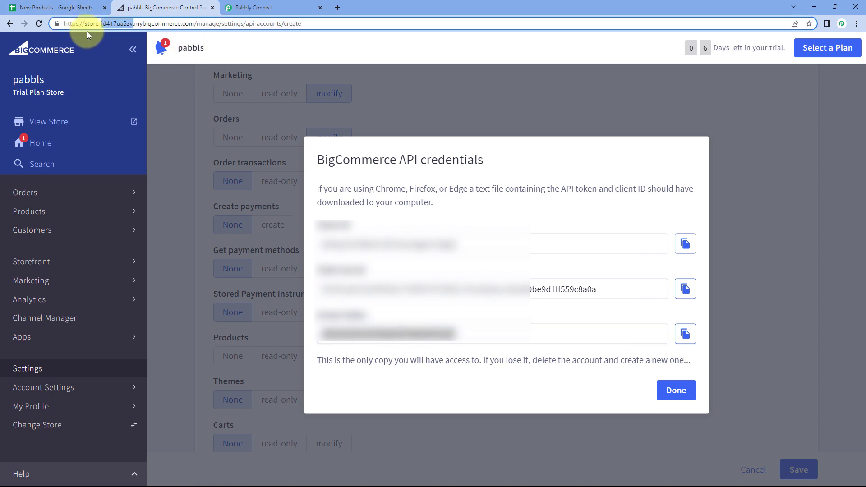
{"action": "right_click", "coordinate": [117, 25]}
{"action": "left_click", "coordinate": [135, 80]}
{"action": "left_click", "coordinate": [263, 4]}
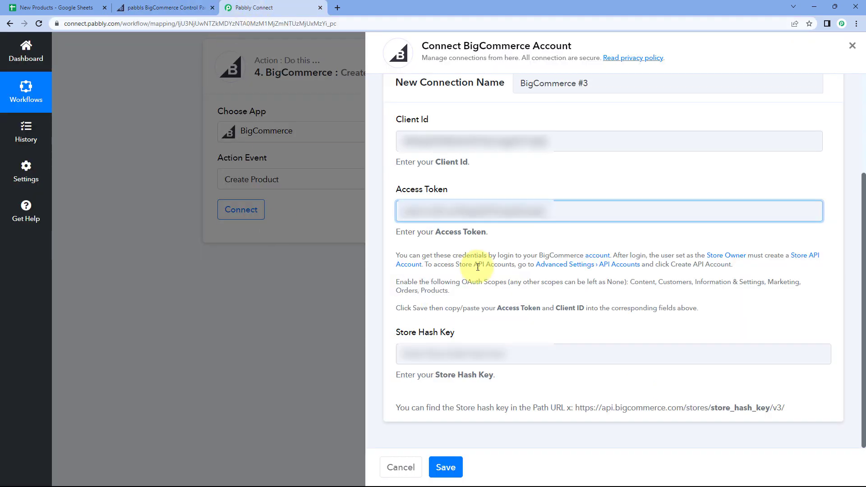
{"action": "right_click", "coordinate": [445, 349]}
{"action": "left_click", "coordinate": [467, 260]}
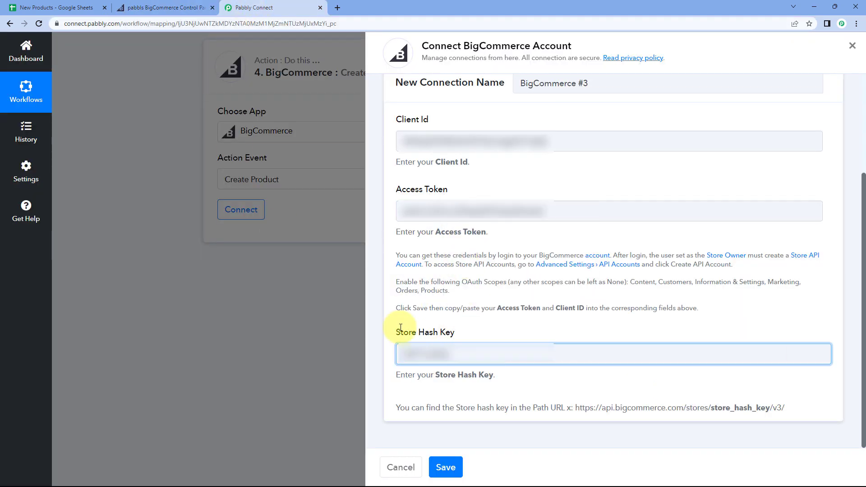
{"action": "left_click", "coordinate": [451, 466]}
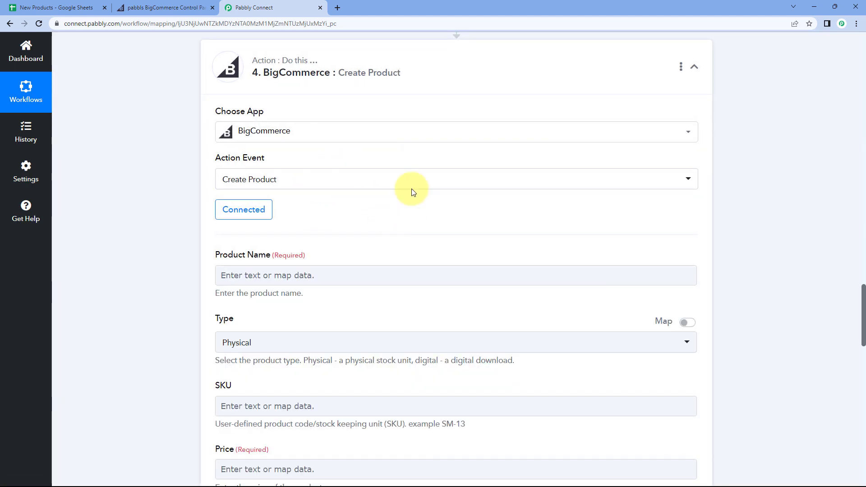
- Review the Create Product fields and the Iterator by Pabbly step with its received response
{"action": "scroll", "coordinate": [364, 220], "scroll_direction": "down", "scroll_amount": 2}
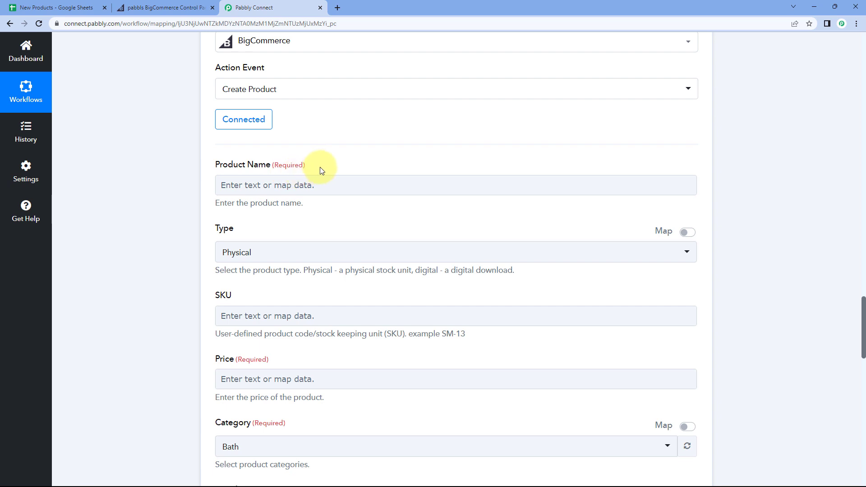
{"action": "scroll", "coordinate": [321, 170], "scroll_direction": "up", "scroll_amount": 10}
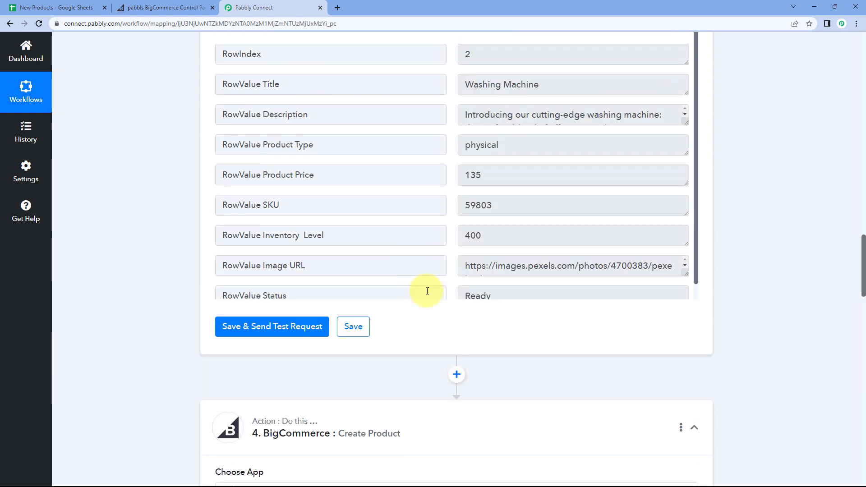
{"action": "scroll", "coordinate": [433, 270], "scroll_direction": "up", "scroll_amount": 3}
{"action": "scroll", "coordinate": [444, 151], "scroll_direction": "up", "scroll_amount": 7}
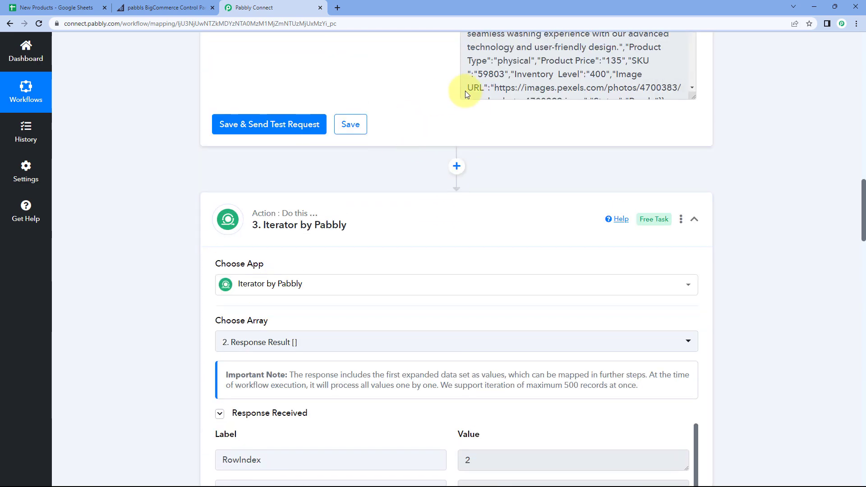
{"action": "scroll", "coordinate": [451, 165], "scroll_direction": "down", "scroll_amount": 7}
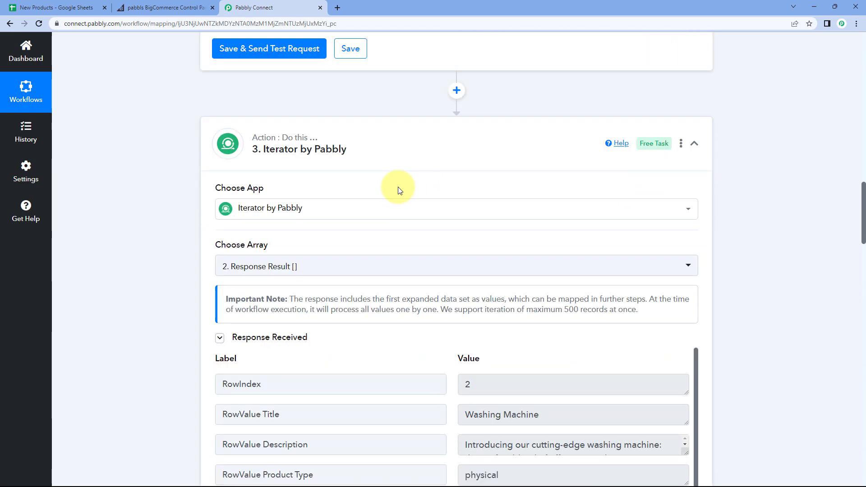
{"action": "scroll", "coordinate": [451, 135], "scroll_direction": "up", "scroll_amount": 8}
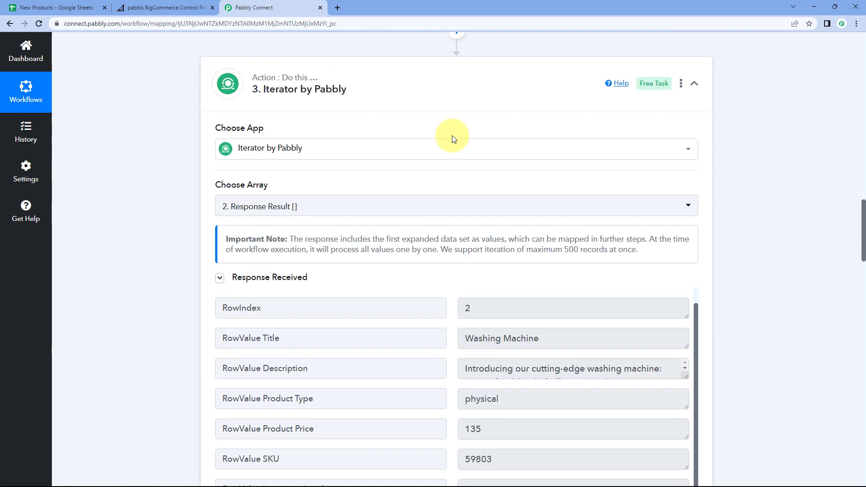
{"action": "scroll", "coordinate": [442, 158], "scroll_direction": "down", "scroll_amount": 9}
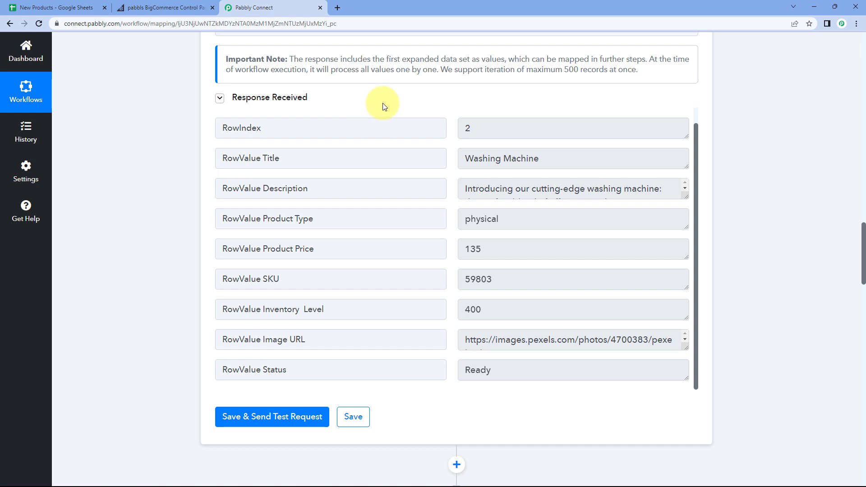
- Examine the RowValue Title label and its value in the iterator response, switching briefly to the Google Sheets product list
{"action": "left_click_drag", "start_coordinate": [280, 158], "coordinate": [263, 160]}
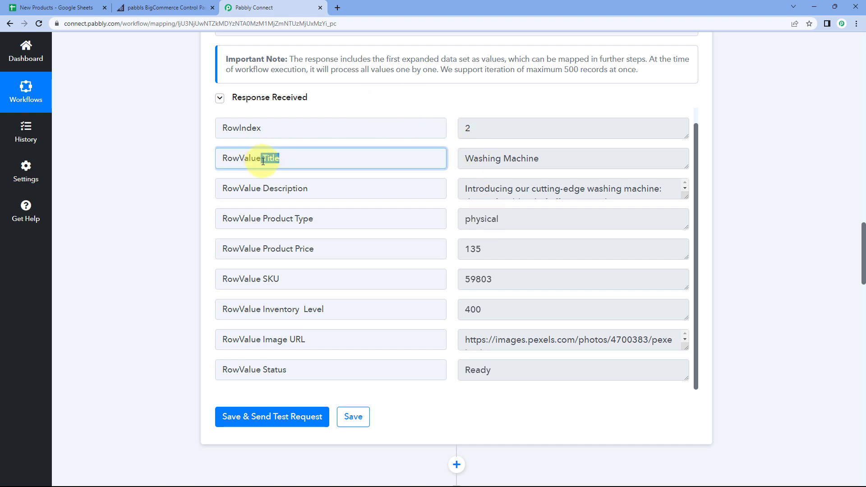
{"action": "left_click", "coordinate": [553, 160]}
{"action": "left_click_drag", "start_coordinate": [568, 161], "coordinate": [457, 167]}
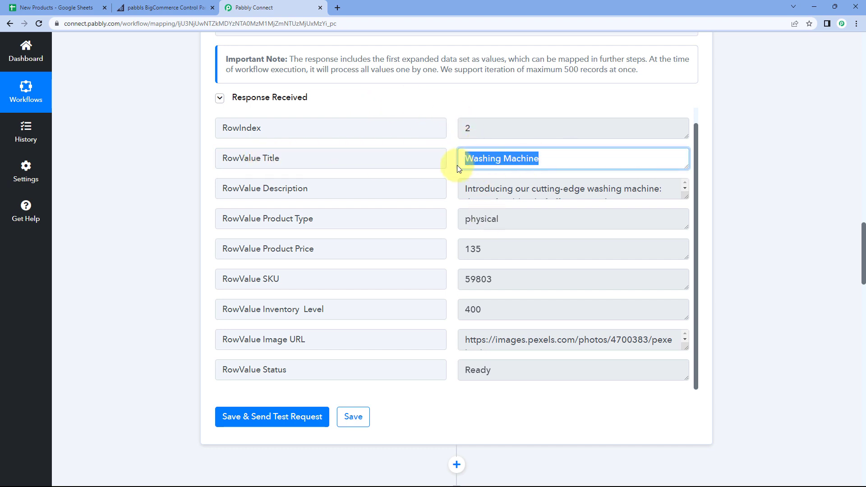
{"action": "left_click", "coordinate": [56, 8]}
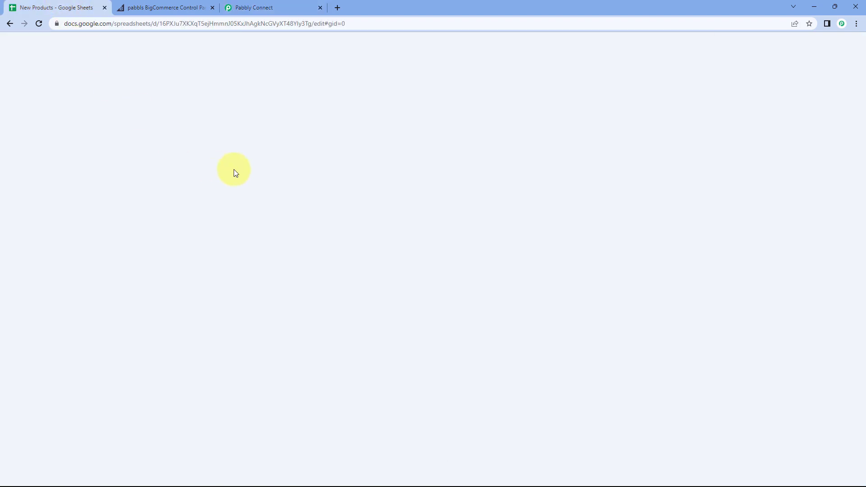
{"action": "left_click", "coordinate": [298, 7]}
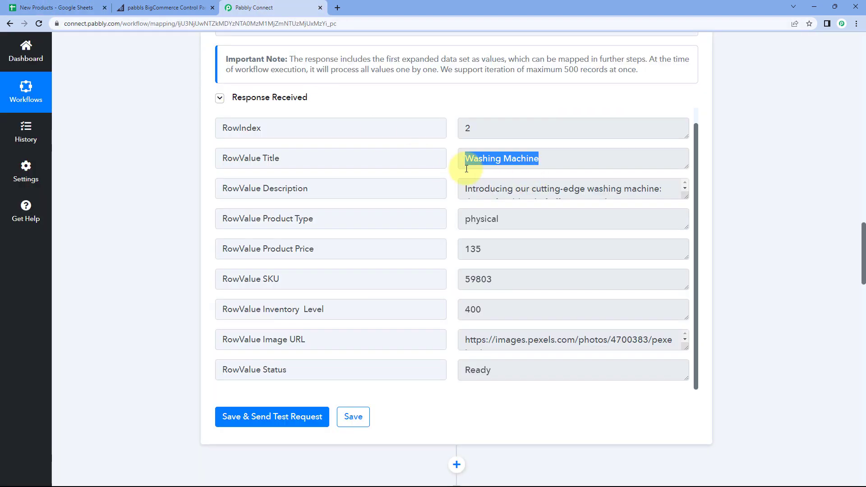
{"action": "left_click", "coordinate": [446, 163]}
{"action": "scroll", "coordinate": [444, 162], "scroll_direction": "down", "scroll_amount": 2}
{"action": "scroll", "coordinate": [448, 168], "scroll_direction": "up", "scroll_amount": 2}
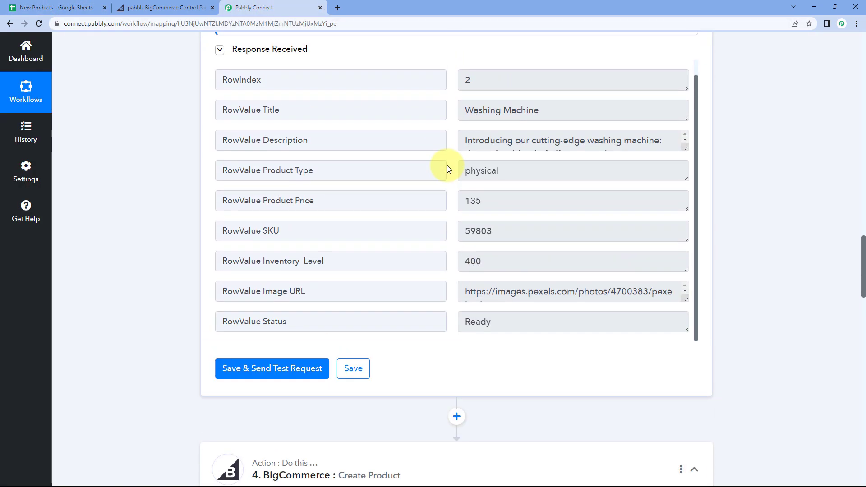
{"action": "left_click_drag", "start_coordinate": [552, 156], "coordinate": [464, 158]}
{"action": "left_click", "coordinate": [485, 157]}
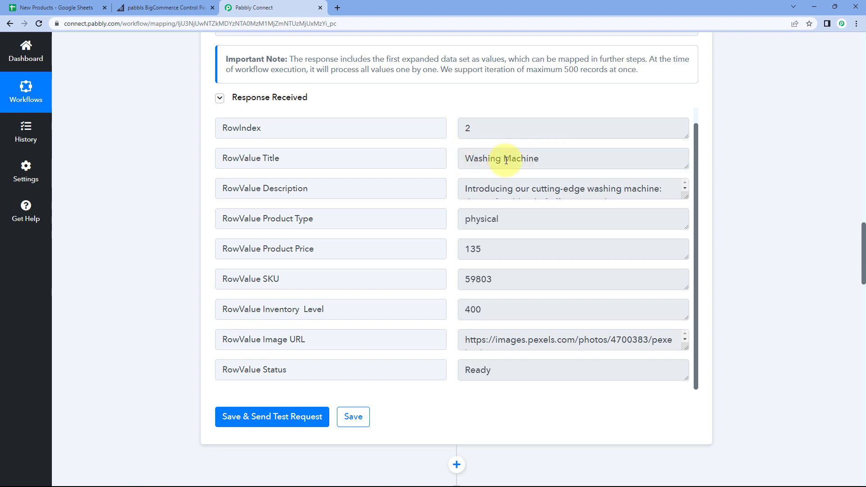
{"action": "scroll", "coordinate": [197, 174], "scroll_direction": "down", "scroll_amount": 14}
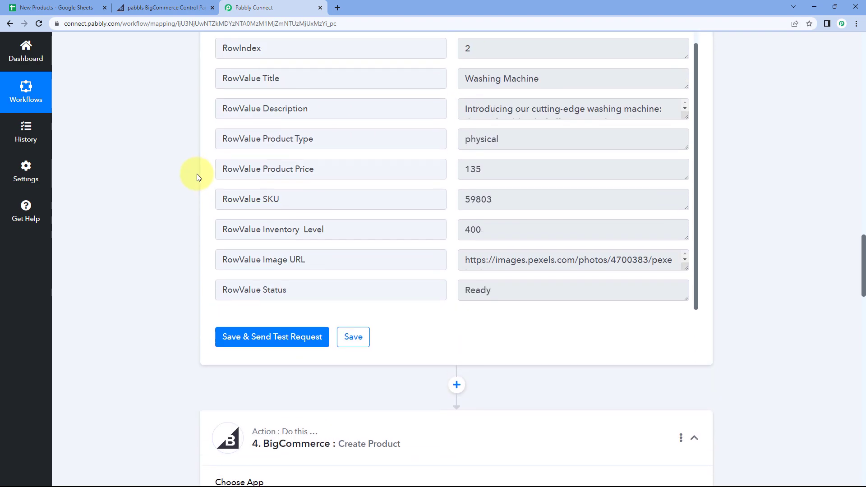
{"action": "scroll", "coordinate": [196, 174], "scroll_direction": "down", "scroll_amount": 2}
{"action": "scroll", "coordinate": [251, 145], "scroll_direction": "up", "scroll_amount": 3}
- Map the Product Name to RowValue Title from the Iterator by Pabbly step and check the Title column in Google Sheets
{"action": "left_click", "coordinate": [252, 139]}
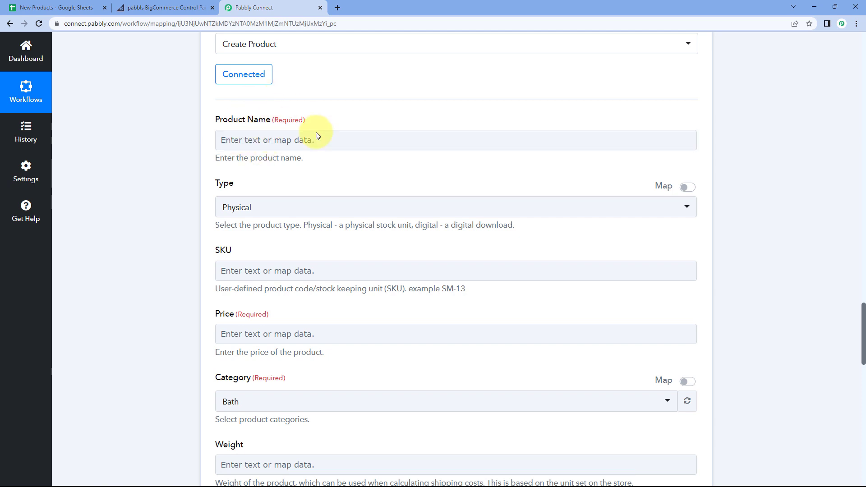
{"action": "left_click", "coordinate": [245, 137]}
{"action": "scroll", "coordinate": [194, 129], "scroll_direction": "down", "scroll_amount": 2}
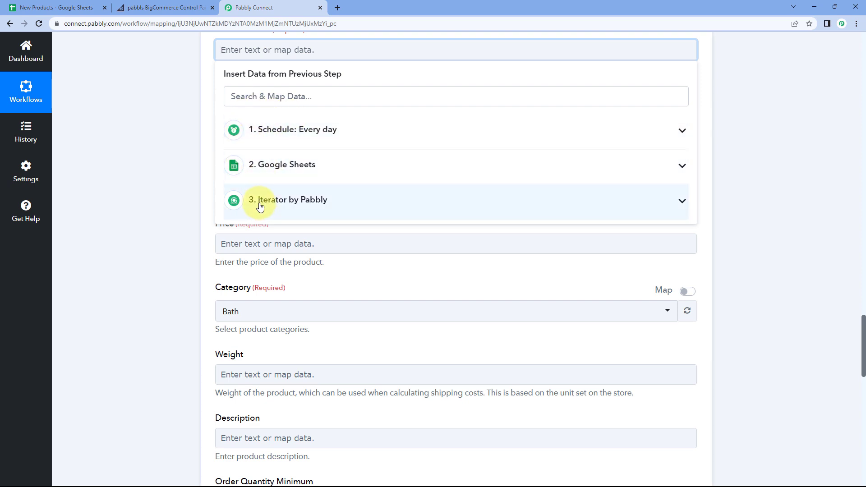
{"action": "left_click", "coordinate": [333, 202]}
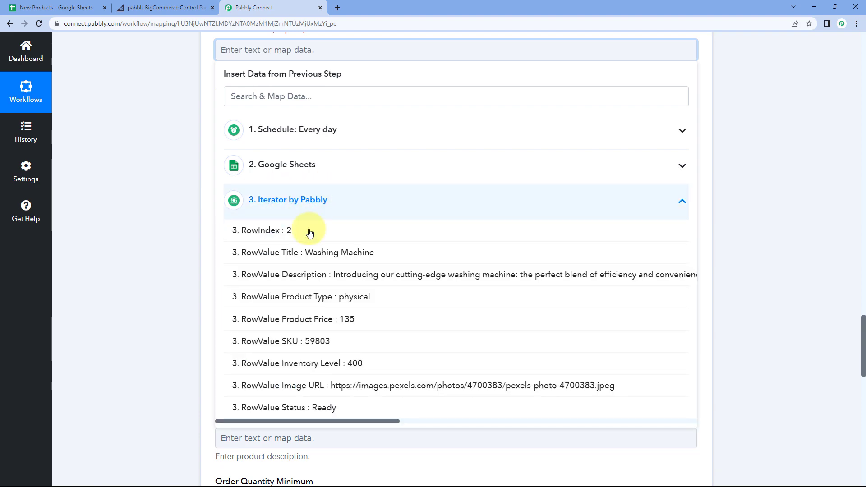
{"action": "left_click", "coordinate": [294, 255]}
{"action": "left_click", "coordinate": [181, 180]}
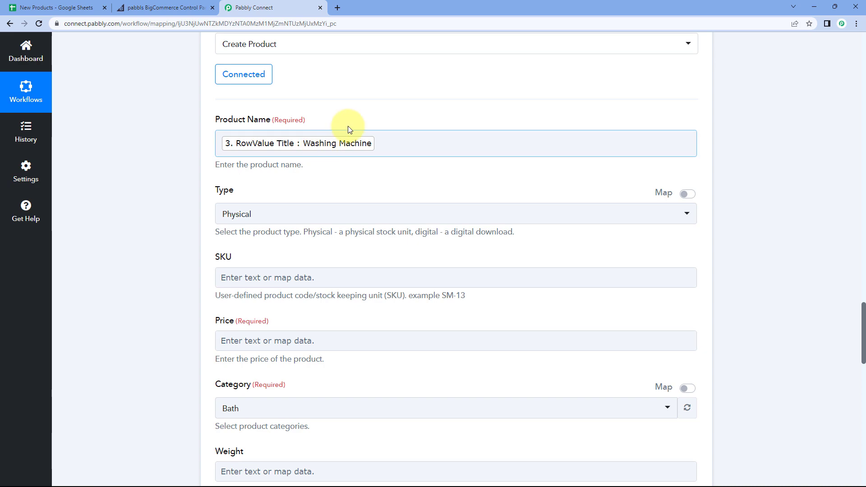
{"action": "left_click", "coordinate": [49, 7]}
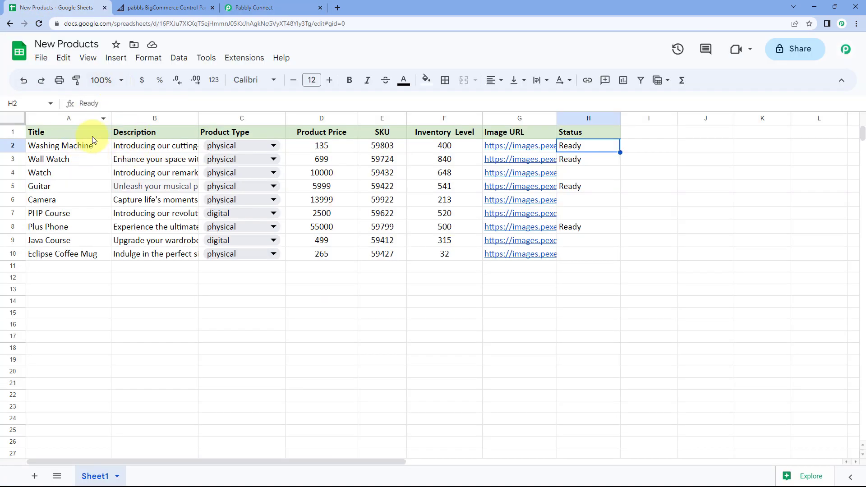
{"action": "left_click", "coordinate": [290, 7]}
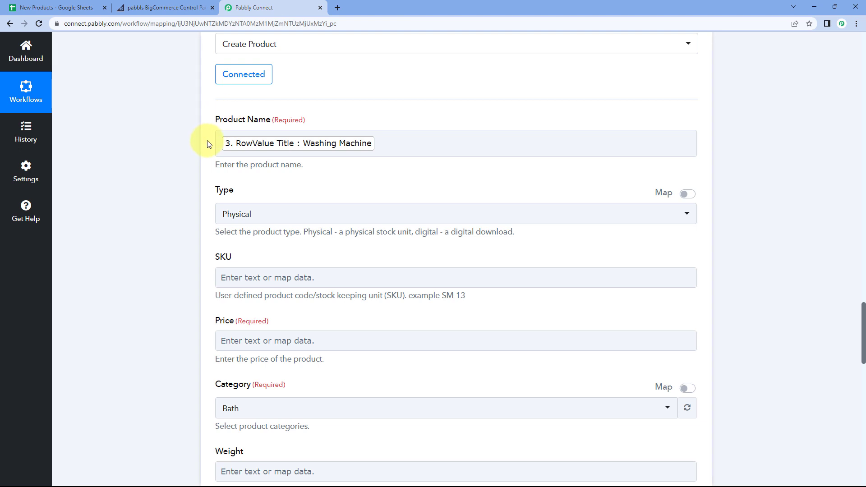
- Compare the Type options of the BigCommerce product with the Product Type choices in Google Sheets and the iterator's RowValue Product Type
{"action": "scroll", "coordinate": [207, 144], "scroll_direction": "down", "scroll_amount": 1}
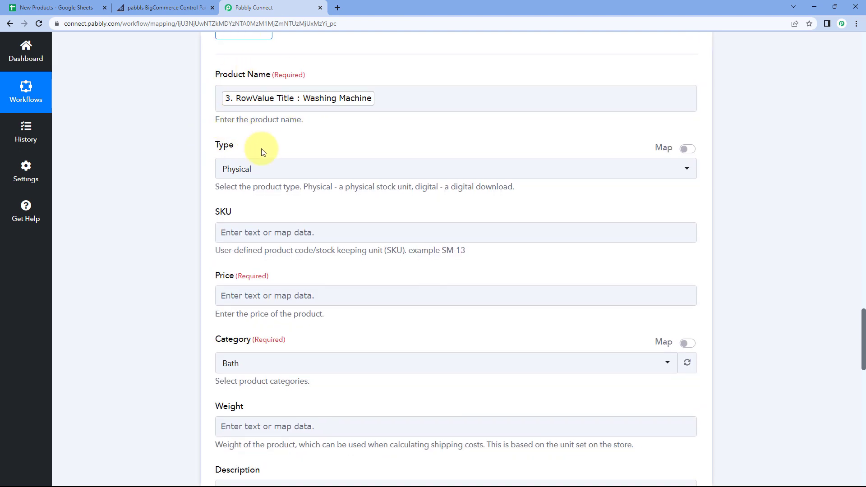
{"action": "left_click", "coordinate": [290, 168]}
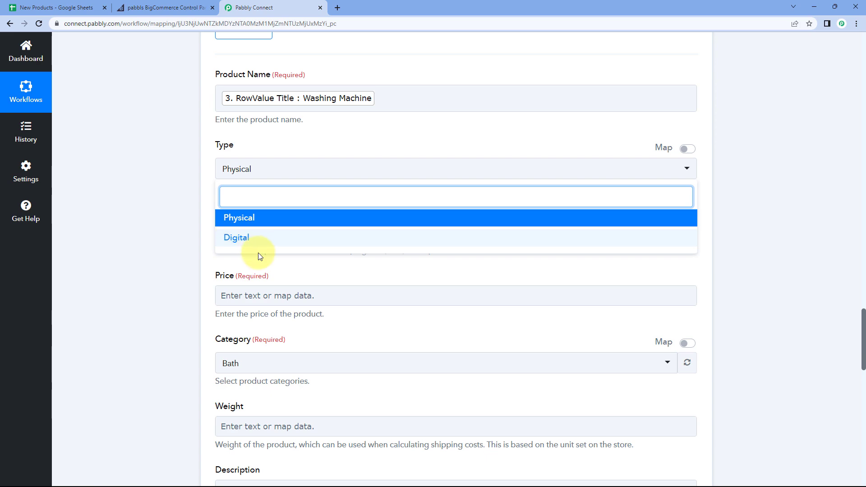
{"action": "left_click", "coordinate": [49, 7]}
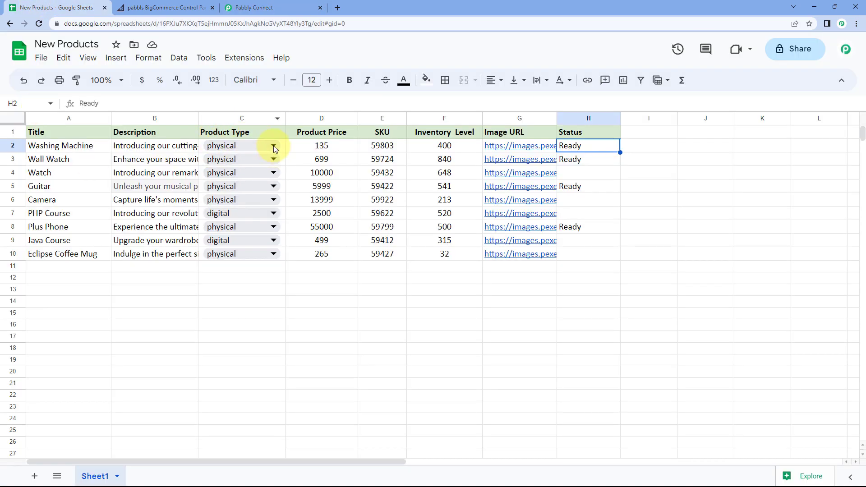
{"action": "left_click", "coordinate": [256, 146]}
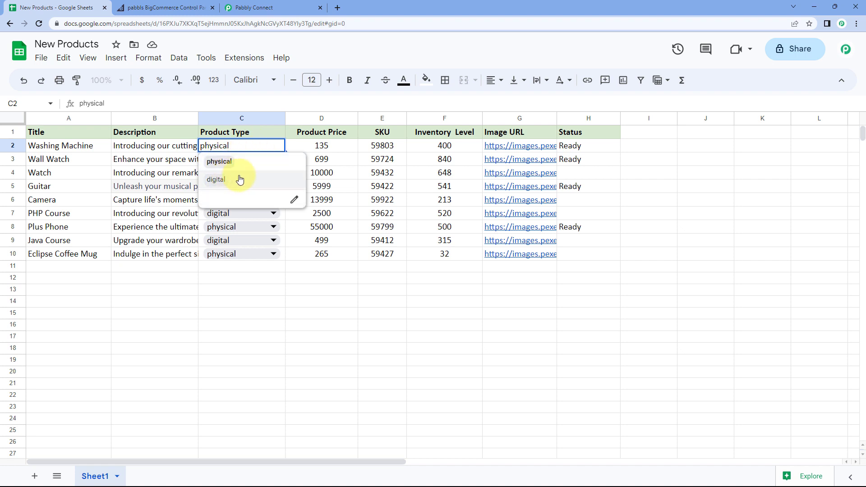
{"action": "left_click", "coordinate": [180, 145]}
{"action": "left_click", "coordinate": [227, 146]}
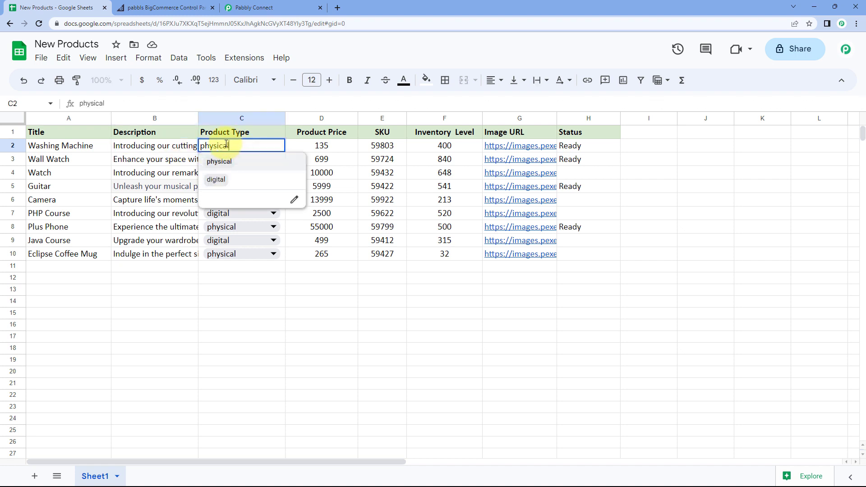
{"action": "left_click", "coordinate": [174, 146]}
{"action": "left_click", "coordinate": [261, 8]}
{"action": "scroll", "coordinate": [181, 136], "scroll_direction": "up", "scroll_amount": 12}
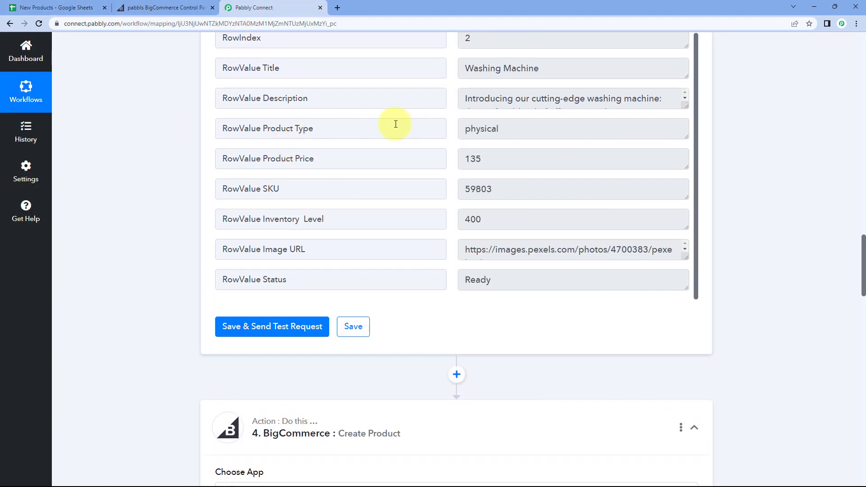
{"action": "left_click", "coordinate": [492, 128]}
{"action": "left_click_drag", "start_coordinate": [493, 128], "coordinate": [458, 129]}
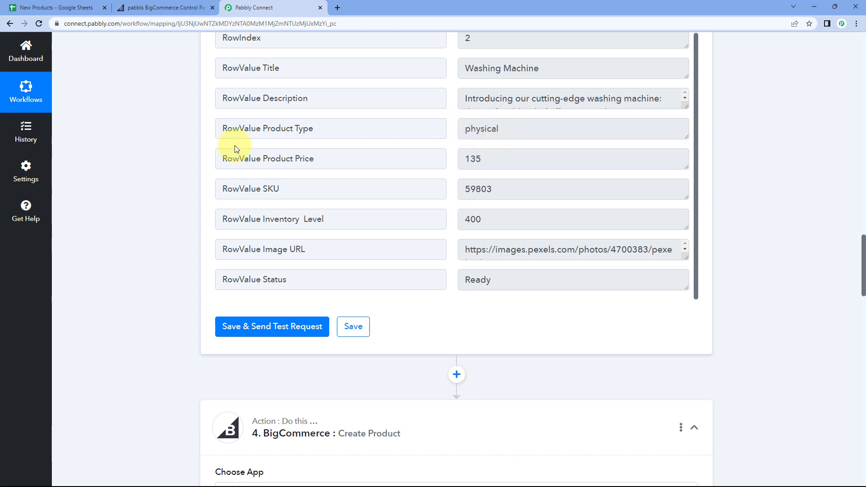
- Enable mapping for the BigCommerce product's Type and clear its preset value
{"action": "scroll", "coordinate": [236, 148], "scroll_direction": "down", "scroll_amount": 9}
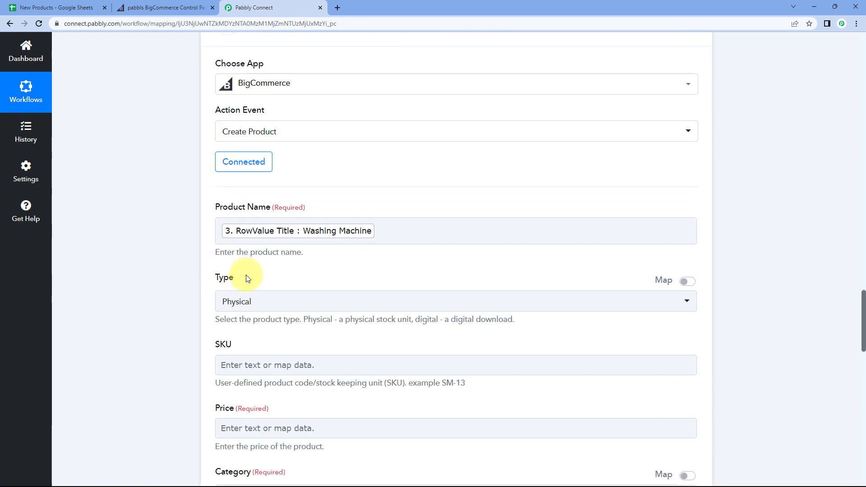
{"action": "scroll", "coordinate": [248, 277], "scroll_direction": "down", "scroll_amount": 2}
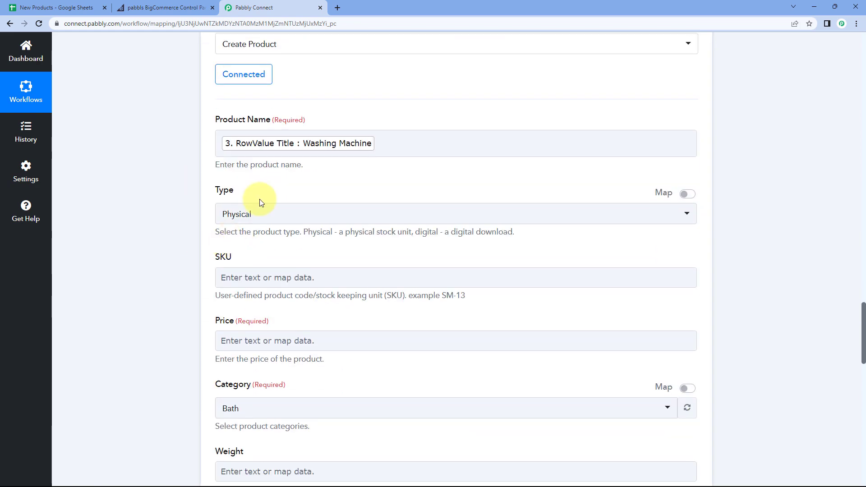
{"action": "left_click", "coordinate": [686, 196]}
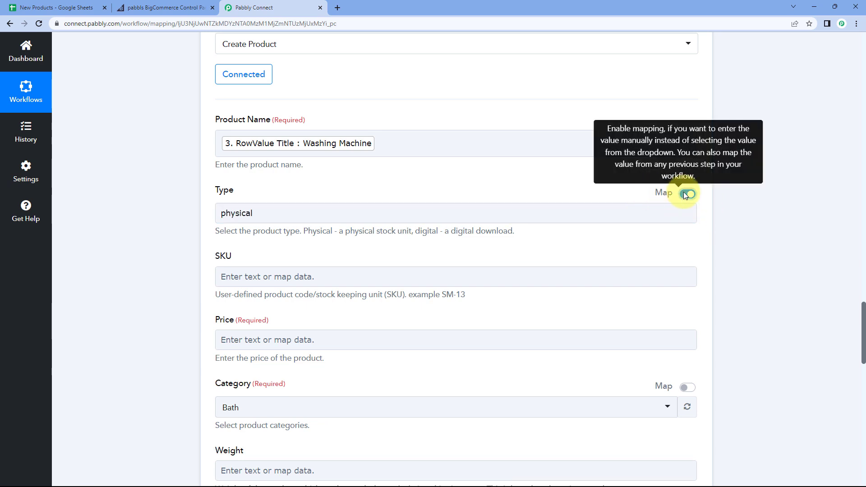
{"action": "left_click", "coordinate": [303, 211]}
{"action": "left_click_drag", "start_coordinate": [303, 211], "coordinate": [215, 210]}
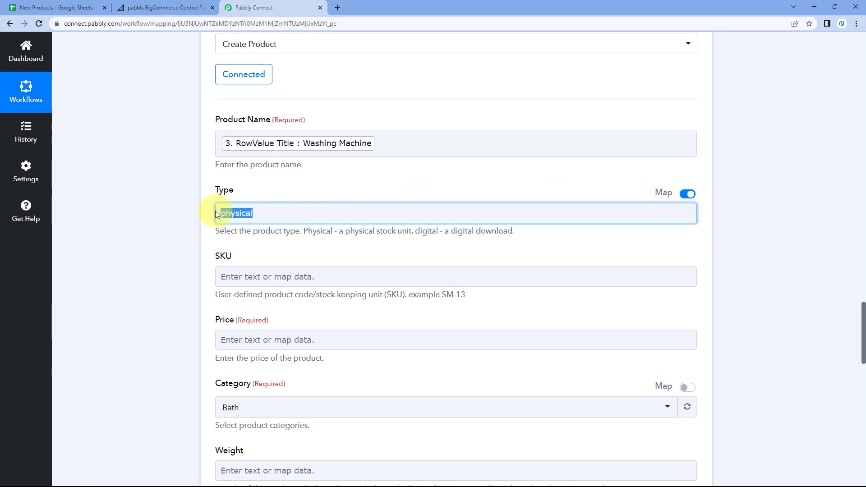
{"action": "key", "text": "BackSpace"}
{"action": "left_click", "coordinate": [193, 203]}
- Map the product Type to RowValue Product Type from the Iterator by Pabbly step
{"action": "scroll", "coordinate": [193, 204], "scroll_direction": "down", "scroll_amount": 2}
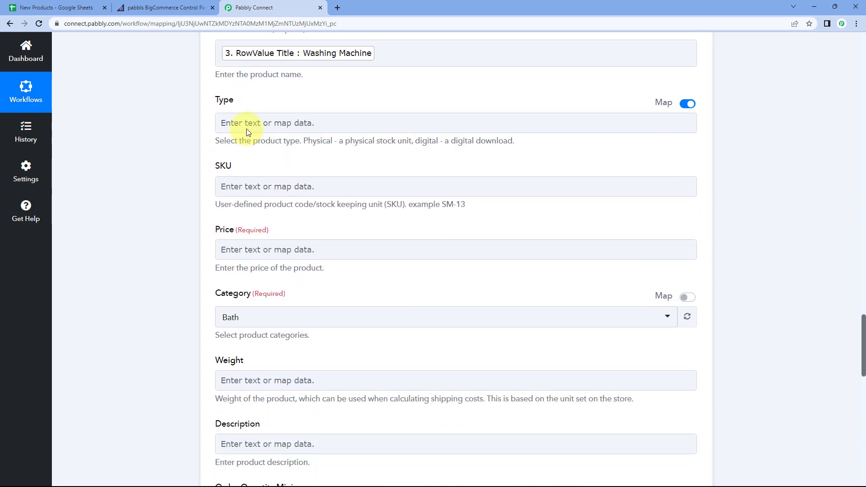
{"action": "left_click", "coordinate": [243, 124]}
{"action": "left_click", "coordinate": [277, 269]}
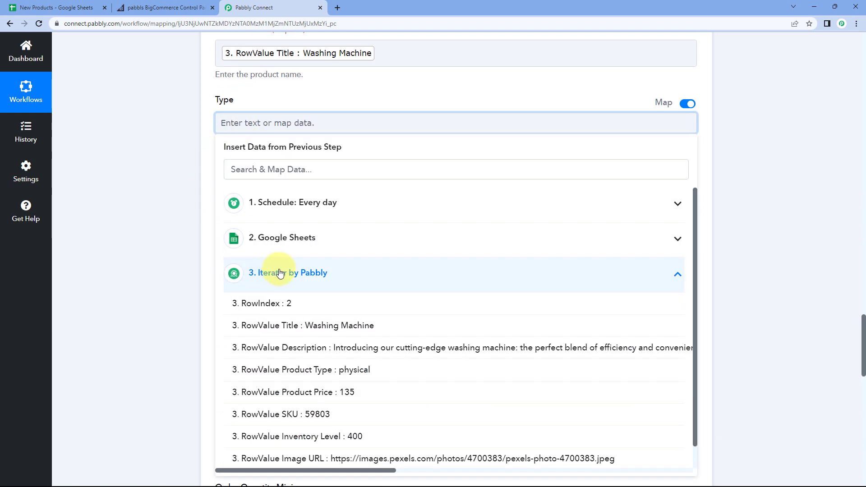
{"action": "left_click", "coordinate": [289, 374]}
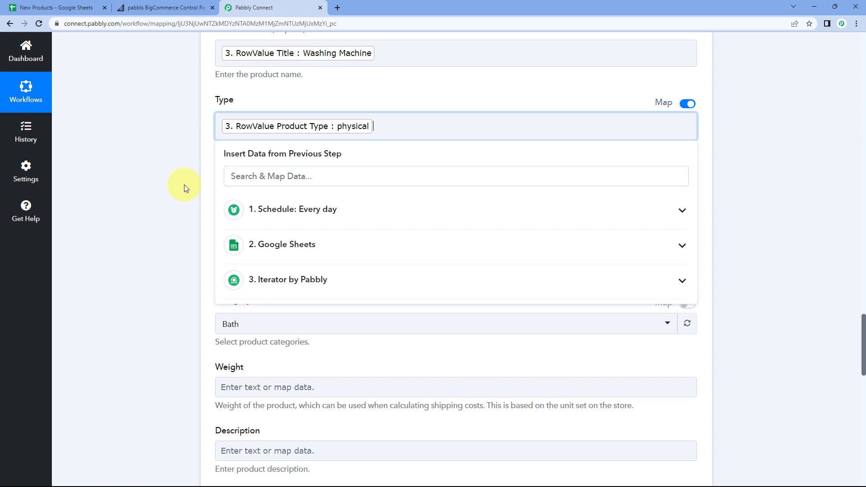
{"action": "left_click", "coordinate": [184, 185]}
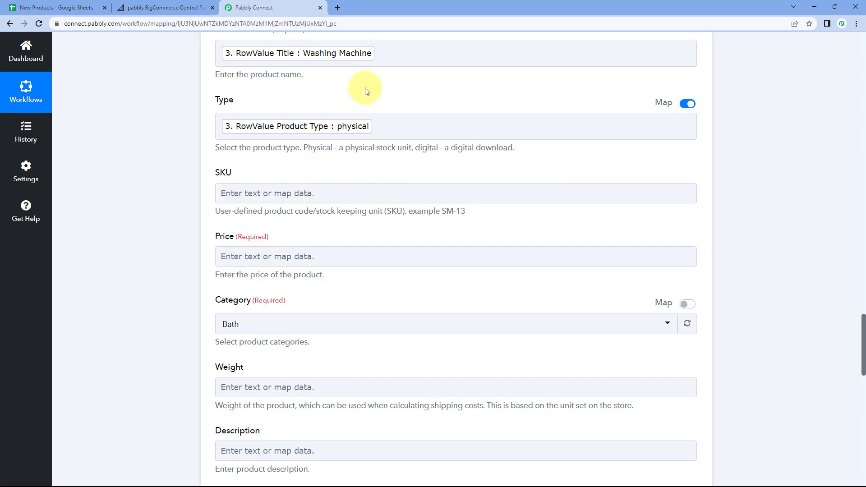
- Map the SKU to RowValue SKU from the Iterator by Pabbly step
{"action": "scroll", "coordinate": [239, 149], "scroll_direction": "down", "scroll_amount": 1}
{"action": "left_click", "coordinate": [250, 149]}
{"action": "scroll", "coordinate": [217, 146], "scroll_direction": "down", "scroll_amount": 1}
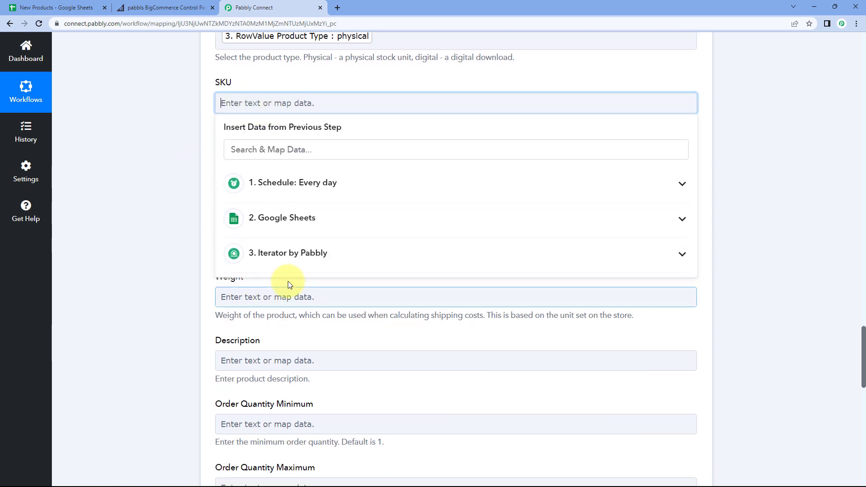
{"action": "left_click", "coordinate": [266, 253]}
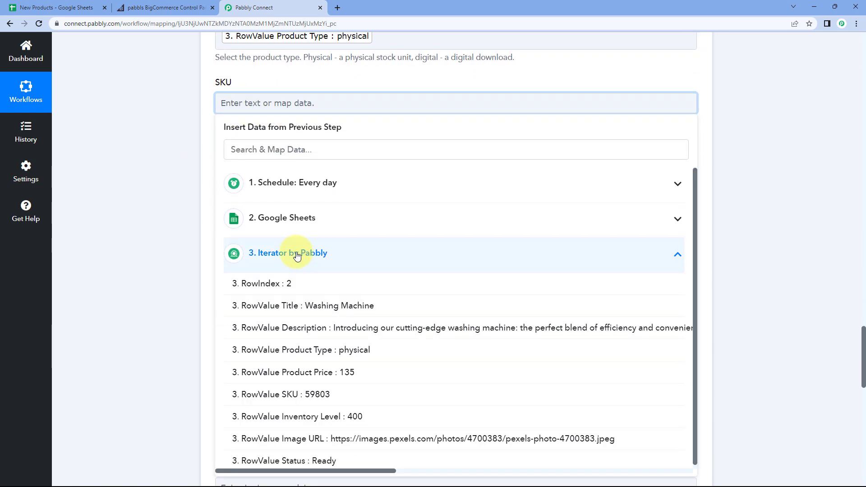
{"action": "left_click", "coordinate": [302, 394]}
{"action": "left_click", "coordinate": [193, 182]}
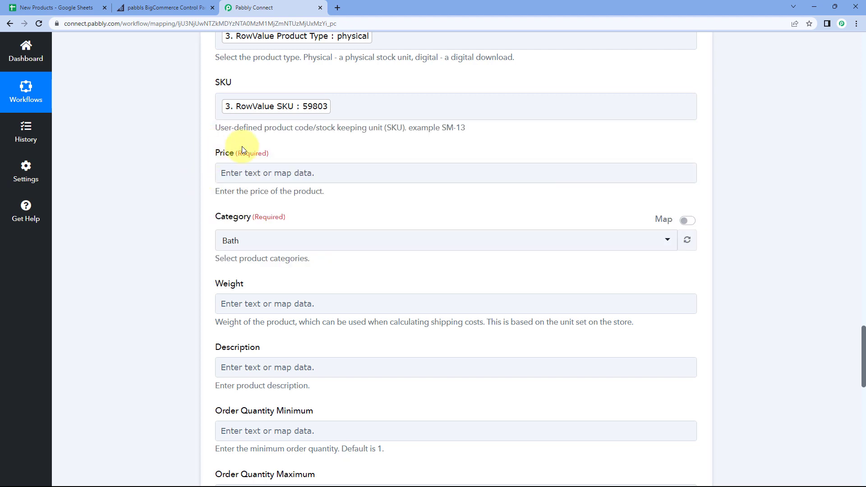
- Map the Price to RowValue Product Price from the Iterator by Pabbly step
{"action": "scroll", "coordinate": [306, 137], "scroll_direction": "down", "scroll_amount": 1}
{"action": "left_click", "coordinate": [246, 128]}
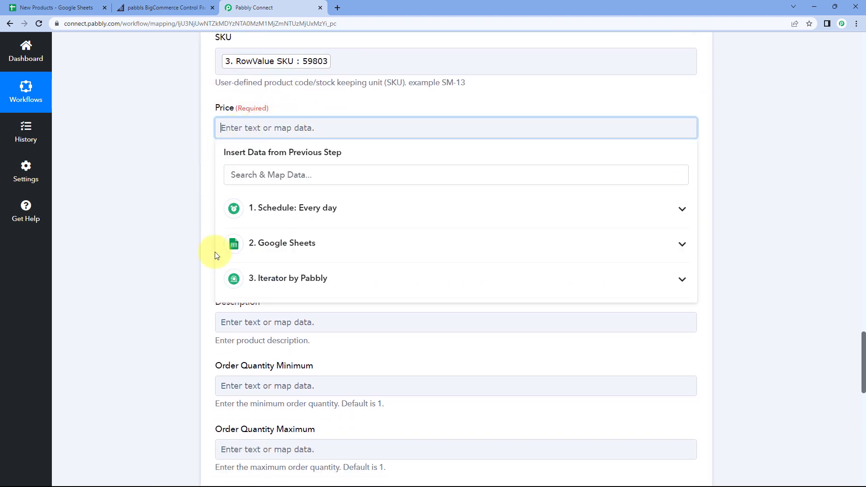
{"action": "left_click", "coordinate": [284, 287]}
{"action": "scroll", "coordinate": [228, 347], "scroll_direction": "down", "scroll_amount": 1}
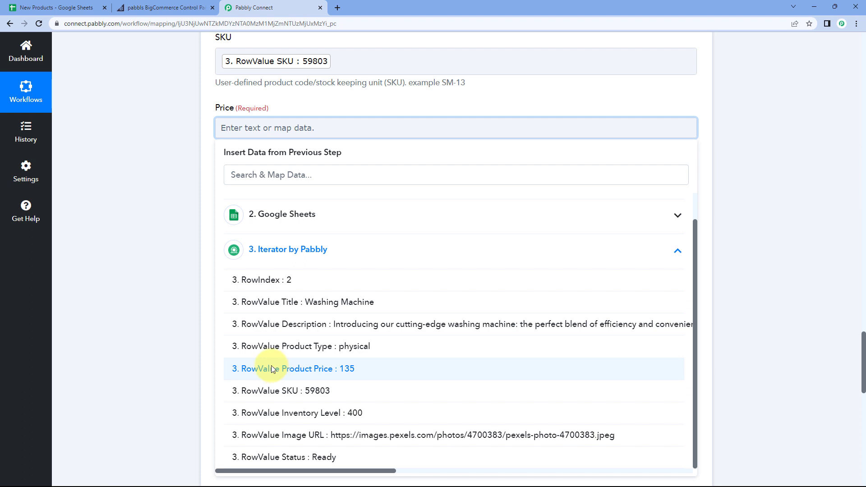
{"action": "left_click", "coordinate": [270, 367]}
{"action": "left_click", "coordinate": [188, 248]}
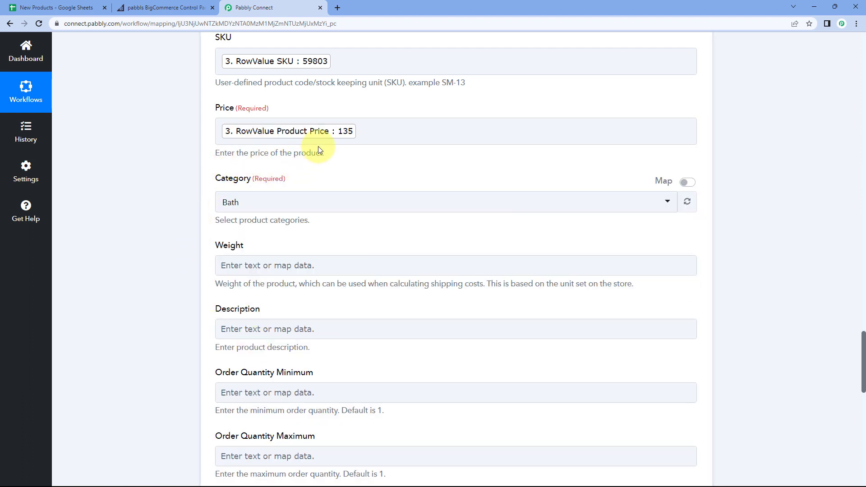
- Set the product Category to Shop All and check the product columns in the New Products Google Sheet
{"action": "scroll", "coordinate": [338, 156], "scroll_direction": "down", "scroll_amount": 1}
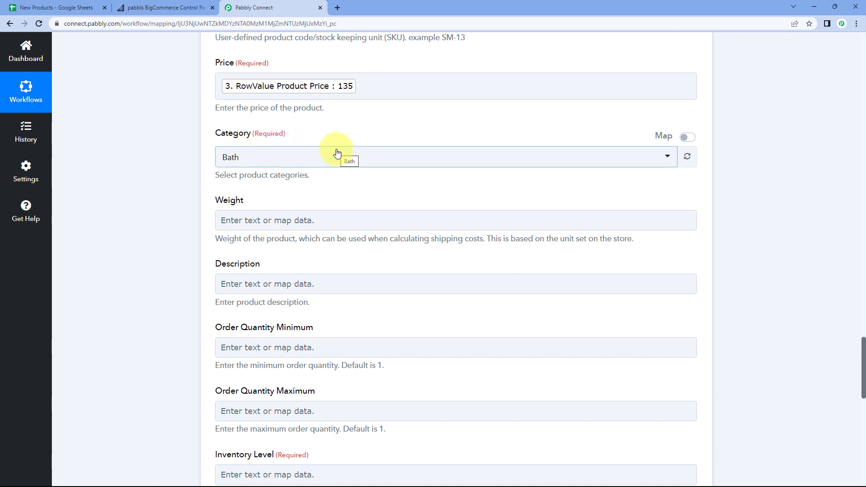
{"action": "left_click", "coordinate": [294, 158]}
{"action": "scroll", "coordinate": [194, 175], "scroll_direction": "down", "scroll_amount": 1}
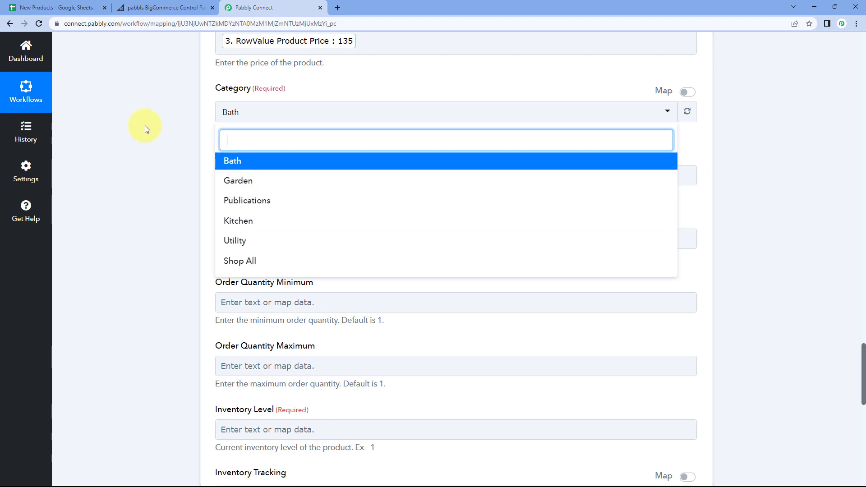
{"action": "left_click", "coordinate": [239, 261]}
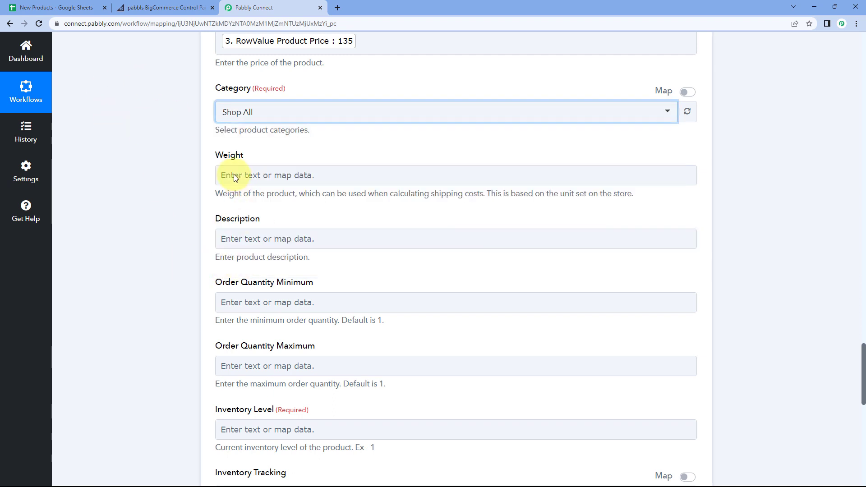
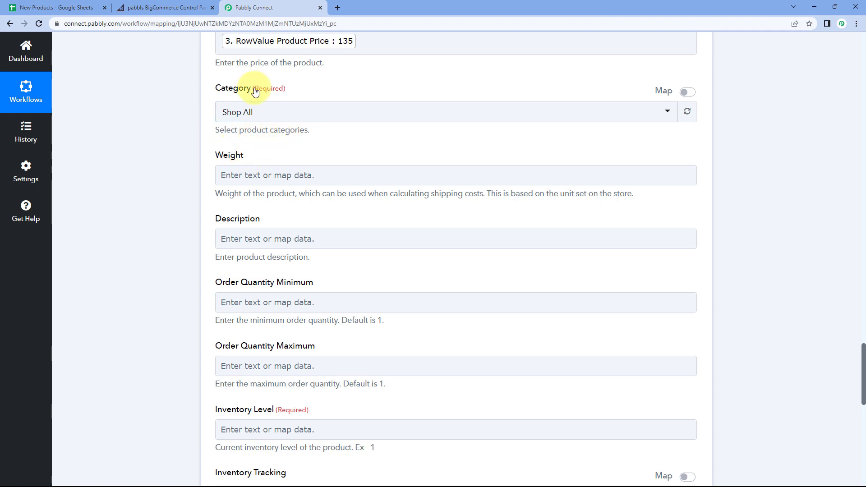
{"action": "left_click", "coordinate": [86, 7]}
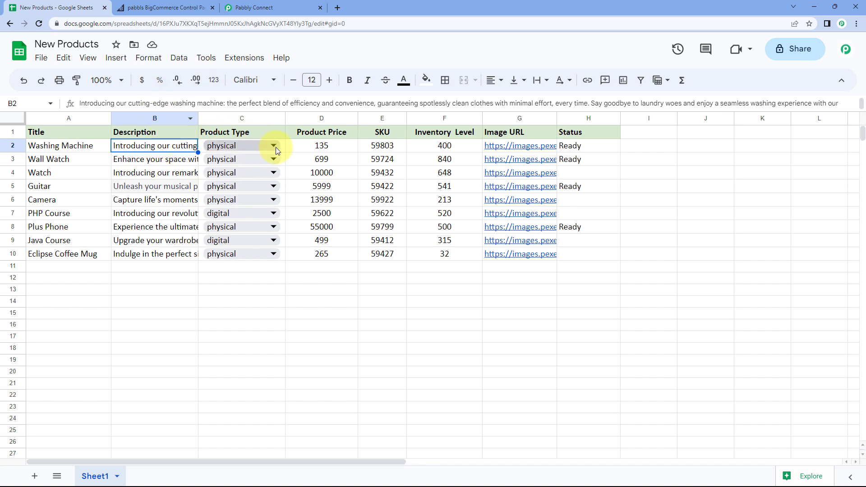
{"action": "left_click", "coordinate": [274, 5]}
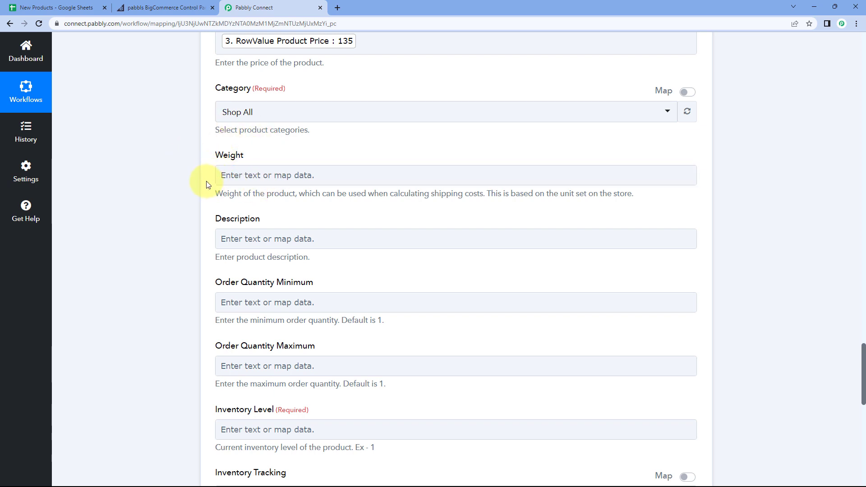
- Map the product Description to RowValue Description from the Iterator by Pabbly step
{"action": "scroll", "coordinate": [206, 184], "scroll_direction": "down", "scroll_amount": 2}
{"action": "left_click", "coordinate": [254, 157]}
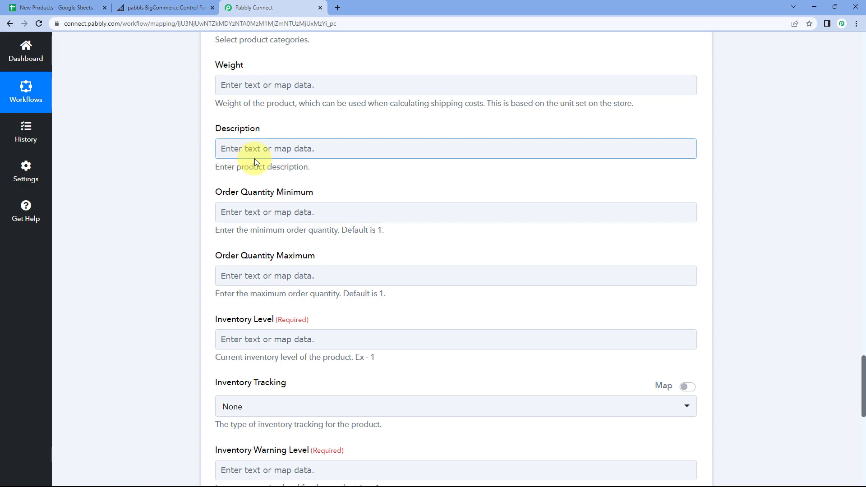
{"action": "left_click", "coordinate": [233, 298]}
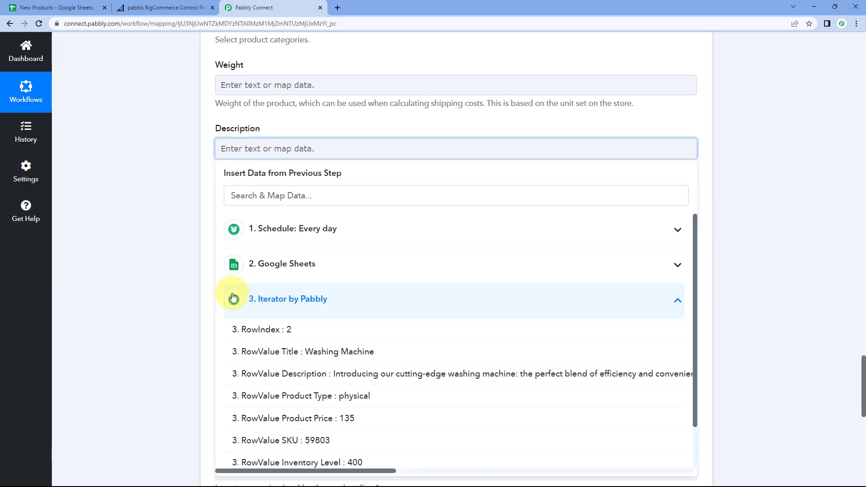
{"action": "left_click", "coordinate": [267, 377]}
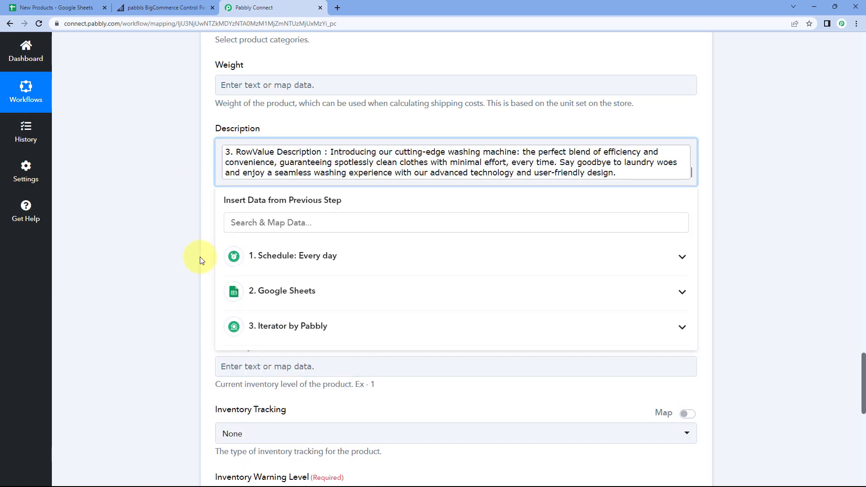
{"action": "left_click", "coordinate": [196, 199]}
- Review the Order Quantity Minimum and Maximum fields and compare them with the columns in the New Products Google Sheet
{"action": "scroll", "coordinate": [212, 196], "scroll_direction": "down", "scroll_amount": 1}
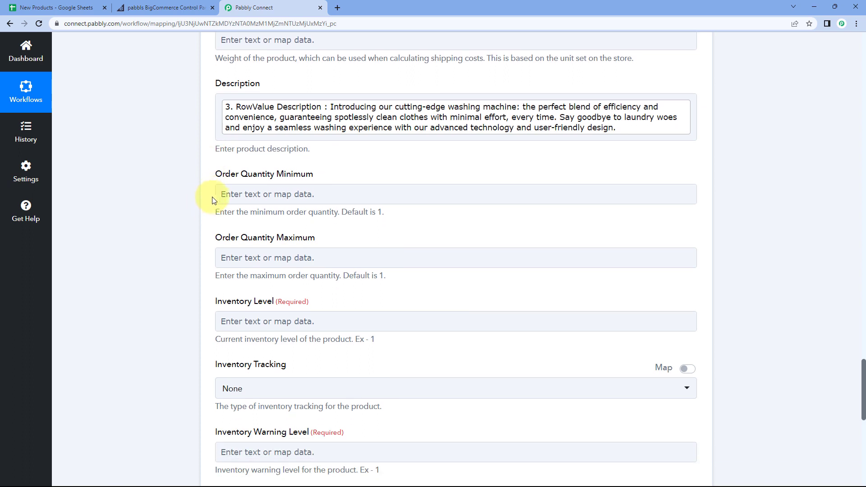
{"action": "scroll", "coordinate": [212, 197], "scroll_direction": "down", "scroll_amount": 1}
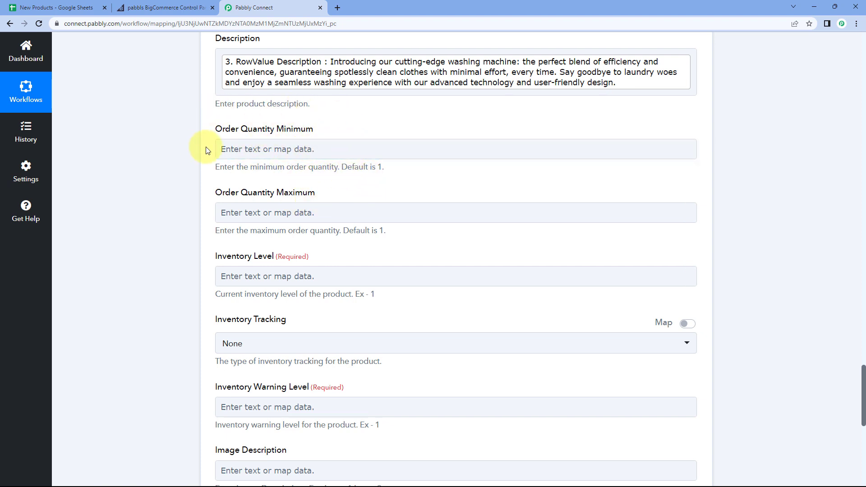
{"action": "left_click", "coordinate": [69, 7]}
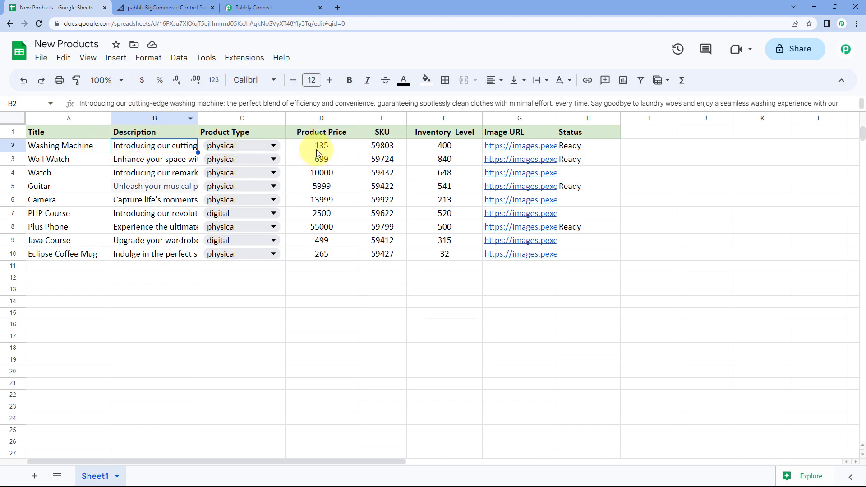
{"action": "left_click", "coordinate": [288, 7]}
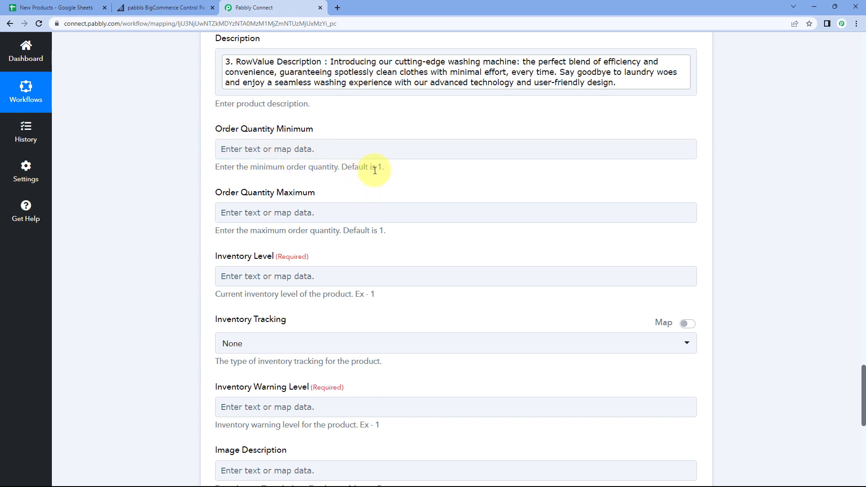
{"action": "left_click", "coordinate": [355, 208]}
{"action": "left_click", "coordinate": [308, 123]}
- Map the Inventory Level to RowValue Inventory Level from the Iterator by Pabbly step
{"action": "scroll", "coordinate": [204, 180], "scroll_direction": "down", "scroll_amount": 2}
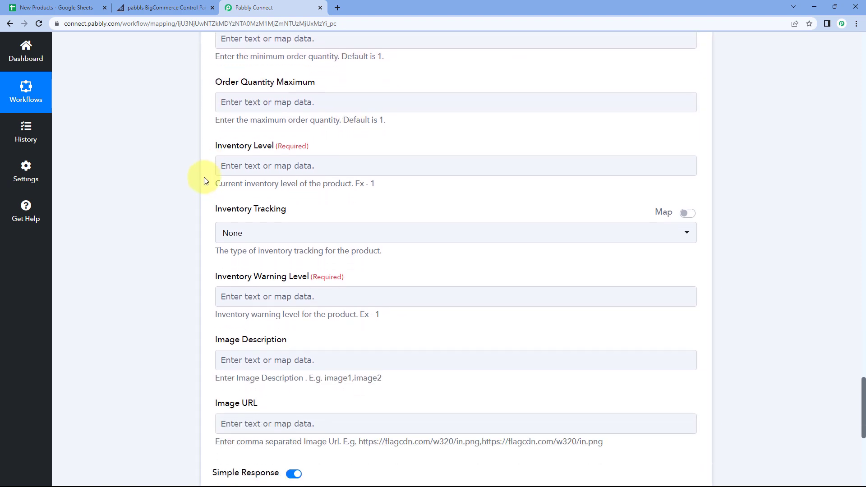
{"action": "left_click", "coordinate": [253, 134]}
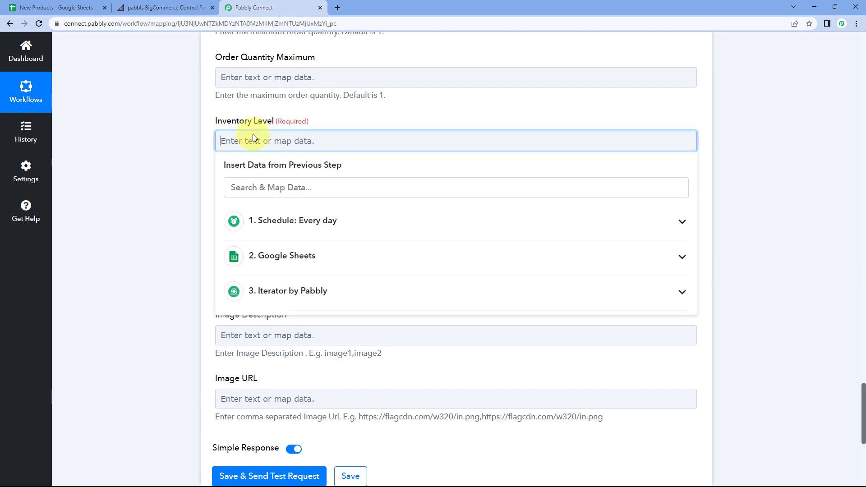
{"action": "left_click", "coordinate": [296, 293]}
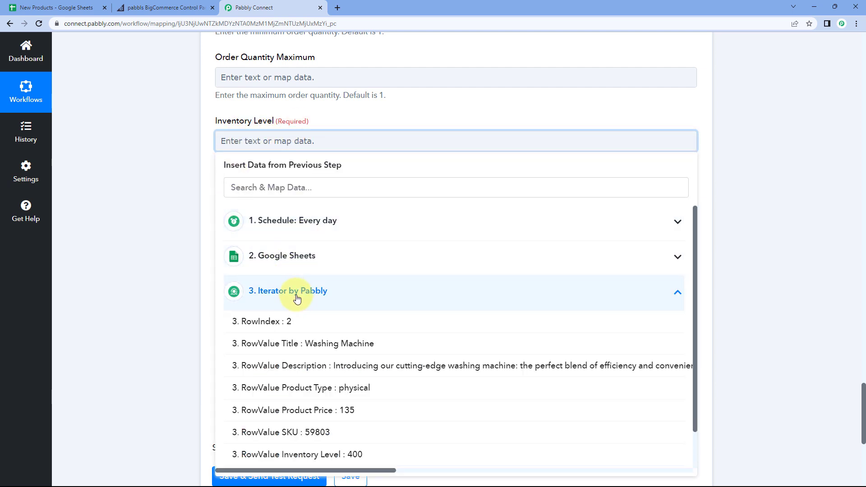
{"action": "scroll", "coordinate": [293, 300], "scroll_direction": "down", "scroll_amount": 1}
{"action": "left_click", "coordinate": [371, 462]}
{"action": "left_click", "coordinate": [162, 191]}
- Set the Inventory Tracking to Product and review its other options, keeping that choice
{"action": "scroll", "coordinate": [162, 191], "scroll_direction": "down", "scroll_amount": 1}
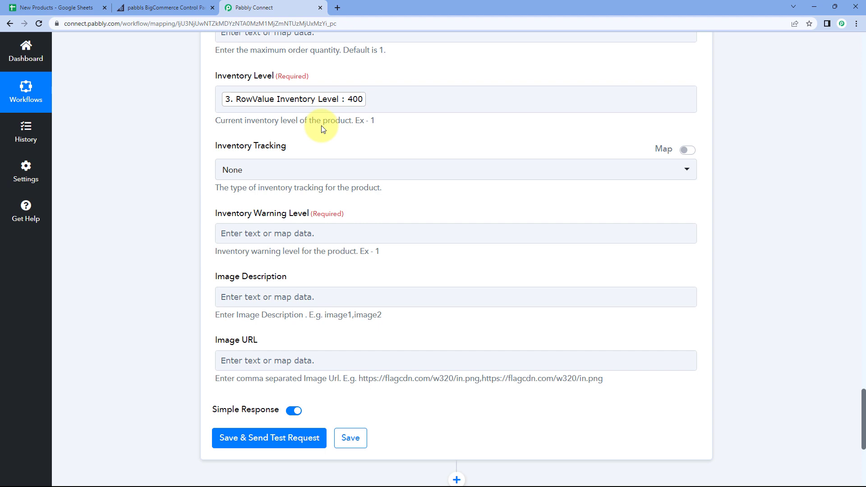
{"action": "left_click", "coordinate": [275, 174]}
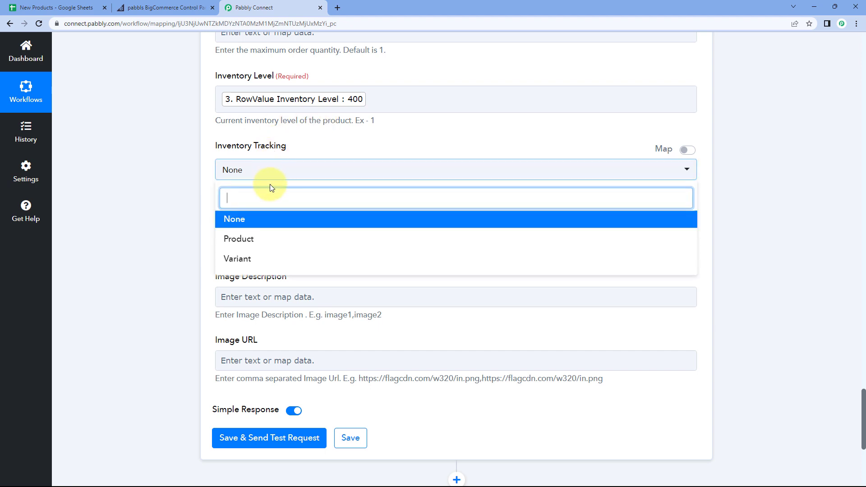
{"action": "left_click", "coordinate": [259, 244]}
{"action": "left_click", "coordinate": [205, 152]}
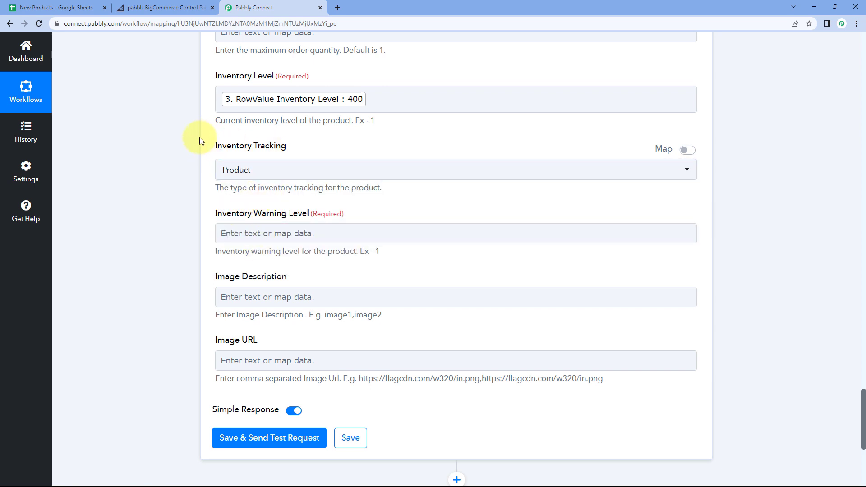
{"action": "left_click", "coordinate": [260, 171]}
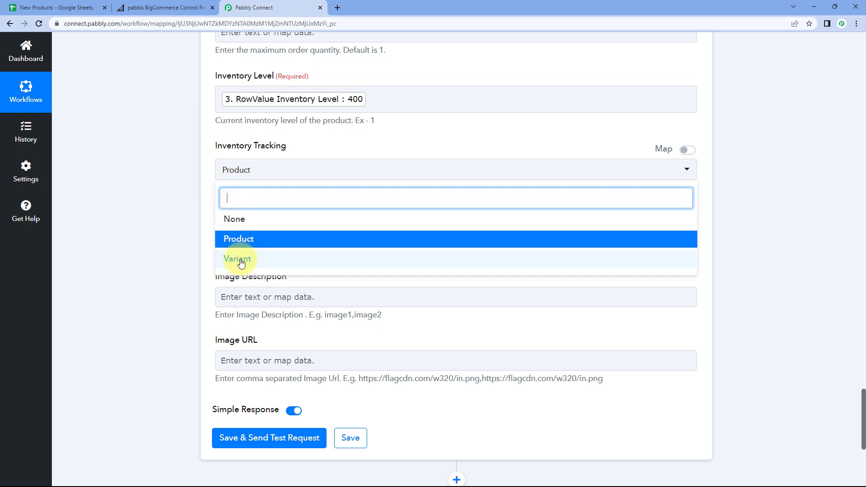
{"action": "left_click", "coordinate": [213, 169]}
{"action": "scroll", "coordinate": [213, 169], "scroll_direction": "down", "scroll_amount": 2}
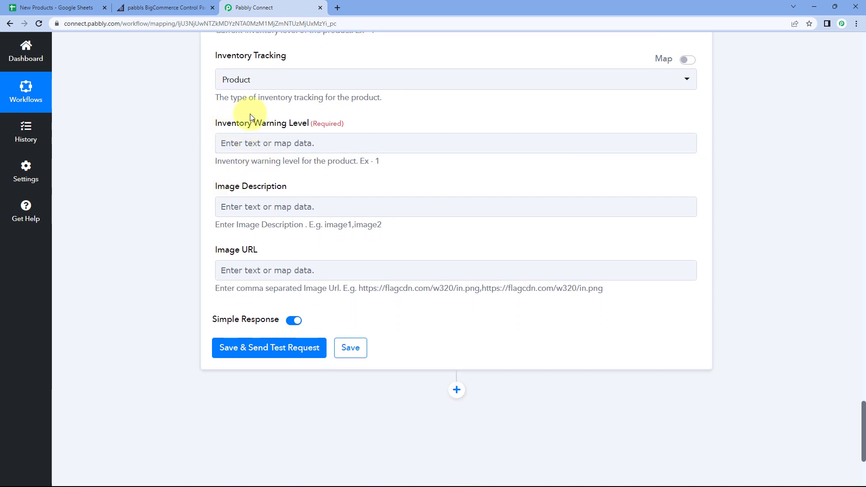
- Set the Inventory Warning Level of the BigCommerce product to 10
{"action": "left_click", "coordinate": [263, 137]}
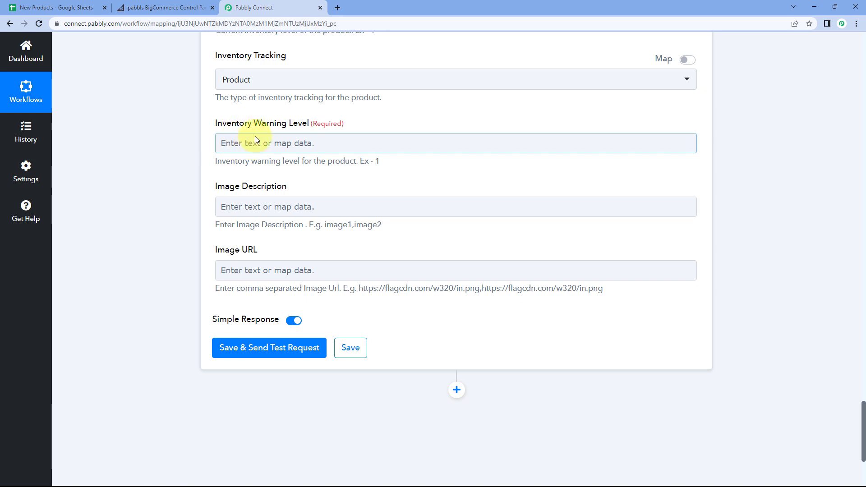
{"action": "left_click", "coordinate": [283, 142]}
{"action": "type", "text": "10"}
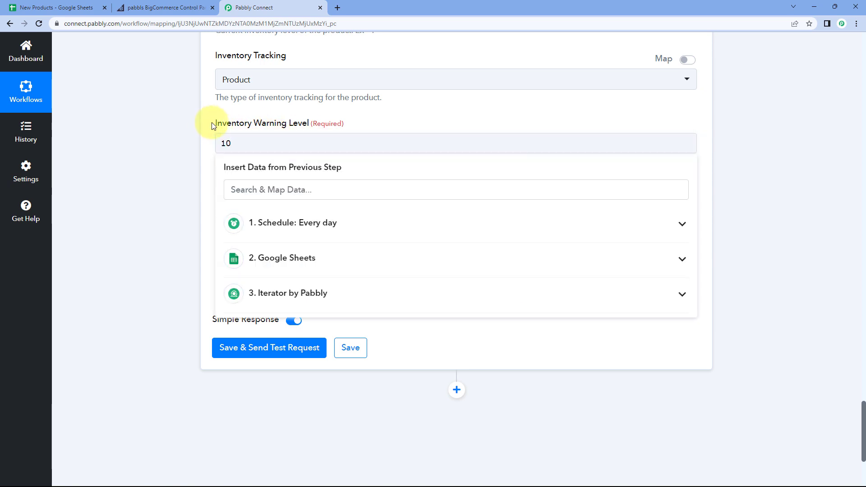
{"action": "left_click", "coordinate": [212, 123]}
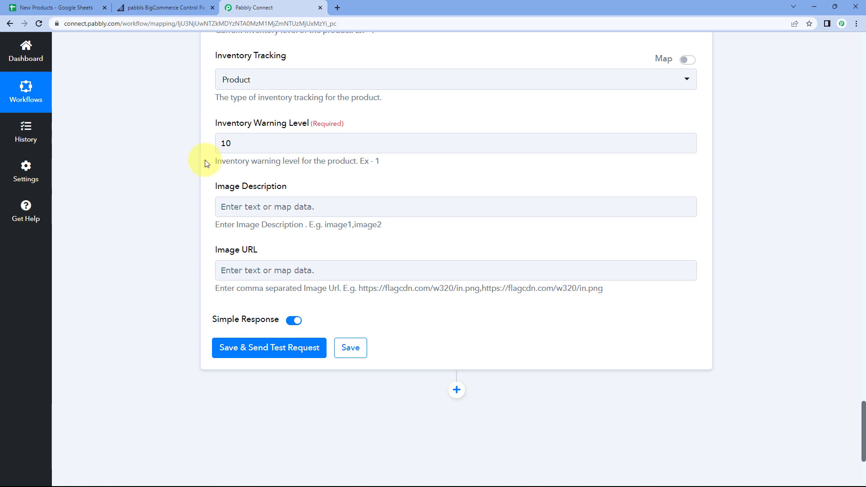
- Map the Image URL to RowValue Image URL from the Iterator by Pabbly step
{"action": "scroll", "coordinate": [295, 173], "scroll_direction": "down", "scroll_amount": 1}
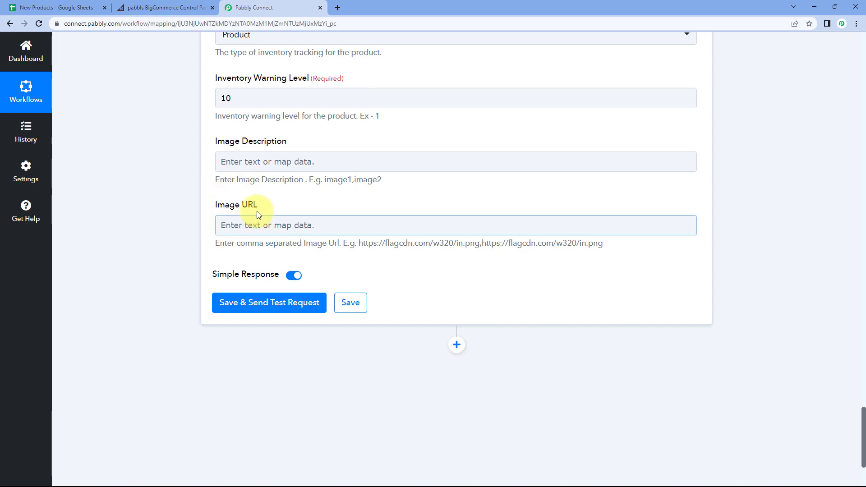
{"action": "left_click", "coordinate": [77, 8]}
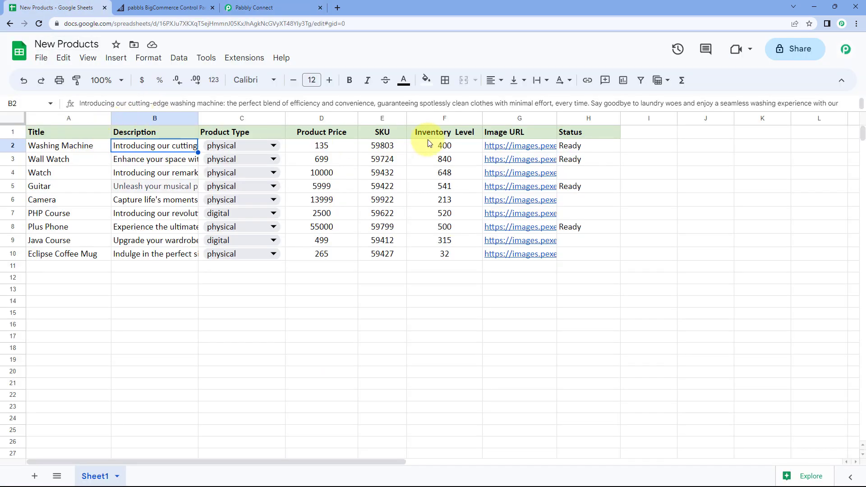
{"action": "left_click", "coordinate": [257, 8]}
{"action": "left_click", "coordinate": [259, 224]}
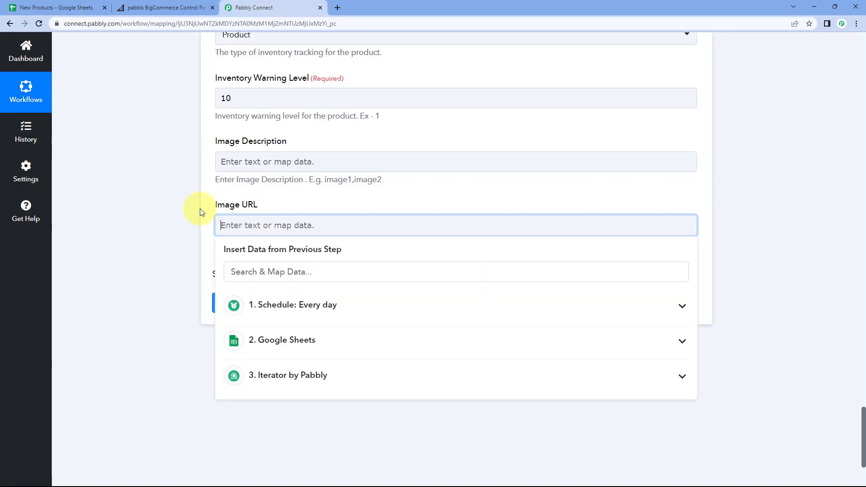
{"action": "scroll", "coordinate": [194, 203], "scroll_direction": "down", "scroll_amount": 1}
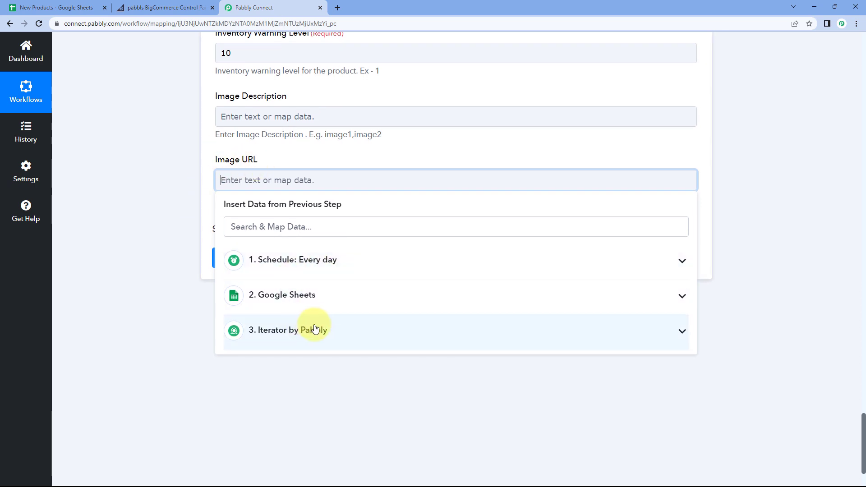
{"action": "left_click", "coordinate": [311, 329]}
{"action": "scroll", "coordinate": [319, 340], "scroll_direction": "down", "scroll_amount": 2}
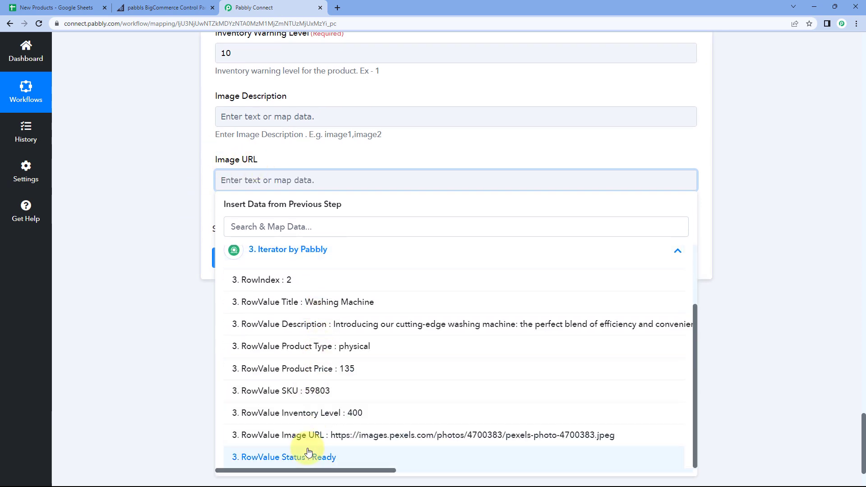
{"action": "left_click", "coordinate": [253, 435]}
{"action": "left_click", "coordinate": [180, 196]}
{"action": "left_click", "coordinate": [267, 120]}
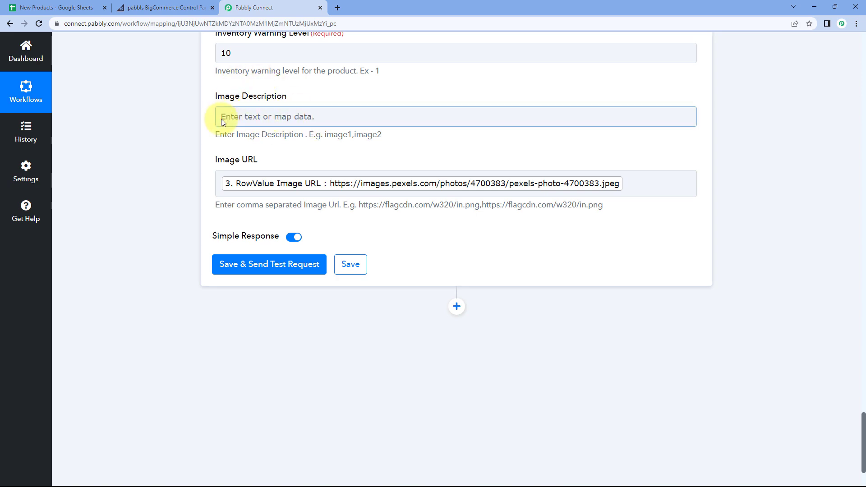
- In the New Products Google Sheet, append a comma to the Washing Machine's image URL in cell G2, then return to Pabbly Connect
{"action": "left_click", "coordinate": [85, 5]}
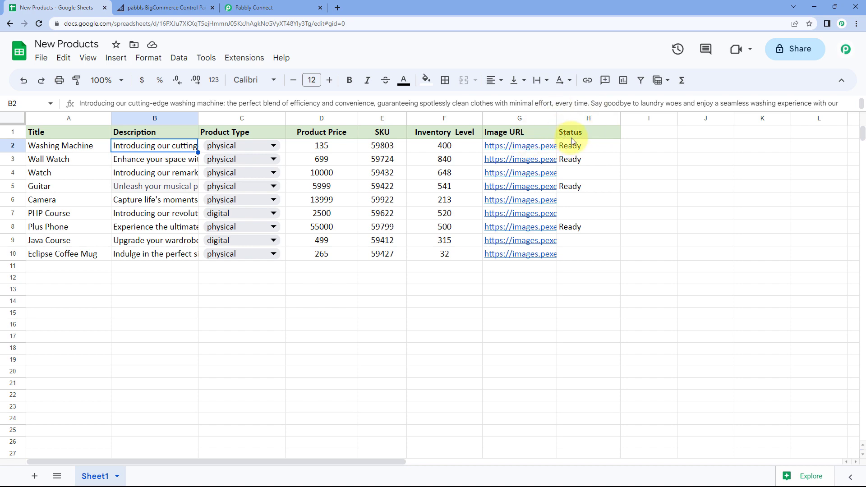
{"action": "left_click", "coordinate": [252, 7]}
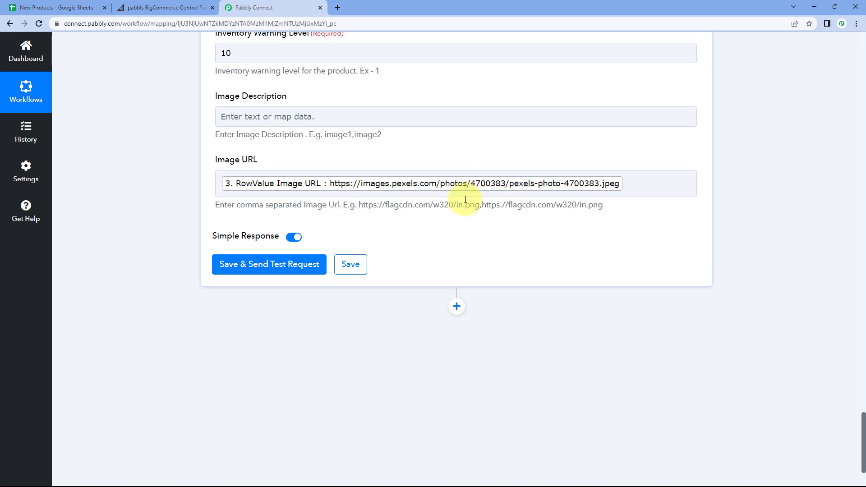
{"action": "left_click", "coordinate": [77, 7]}
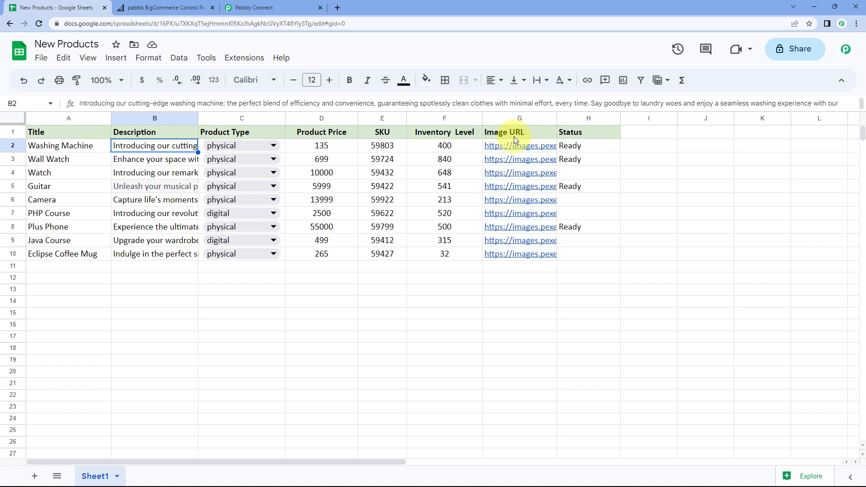
{"action": "double_click", "coordinate": [530, 144]}
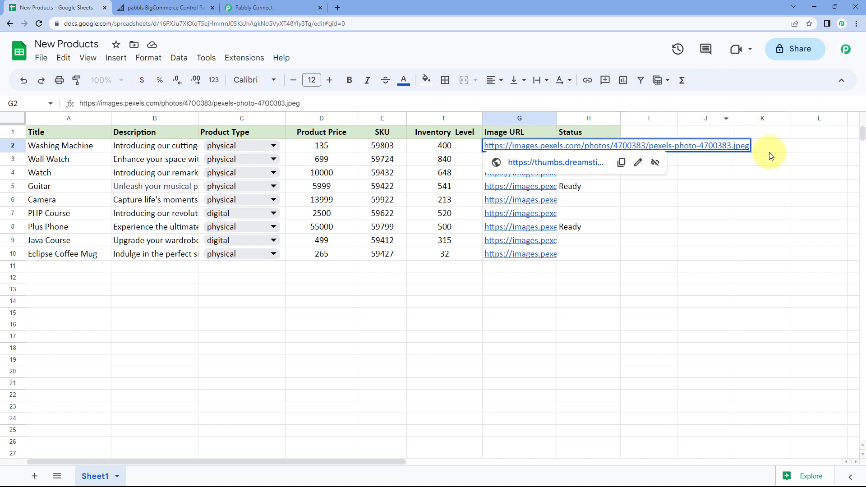
{"action": "type", "text": ","}
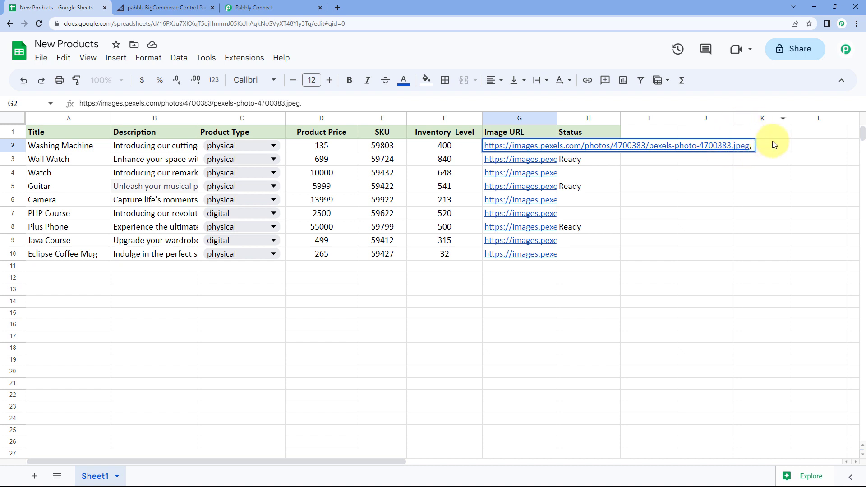
{"action": "left_click", "coordinate": [766, 146]}
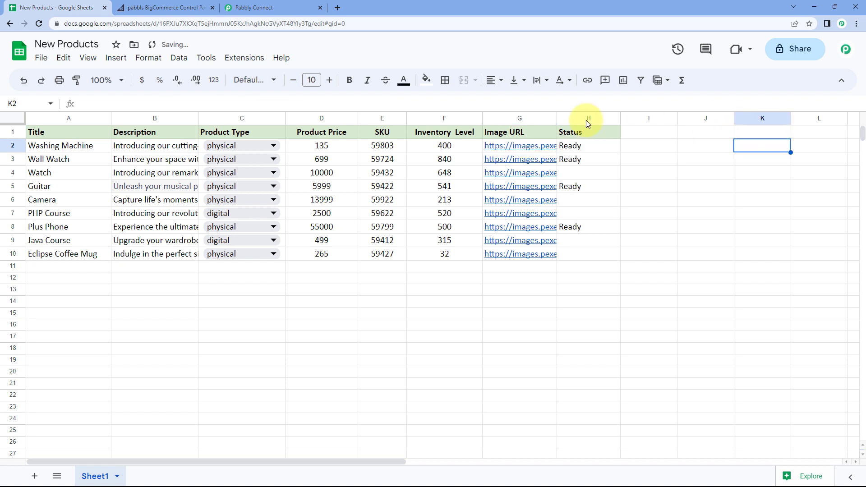
{"action": "left_click", "coordinate": [281, 5]}
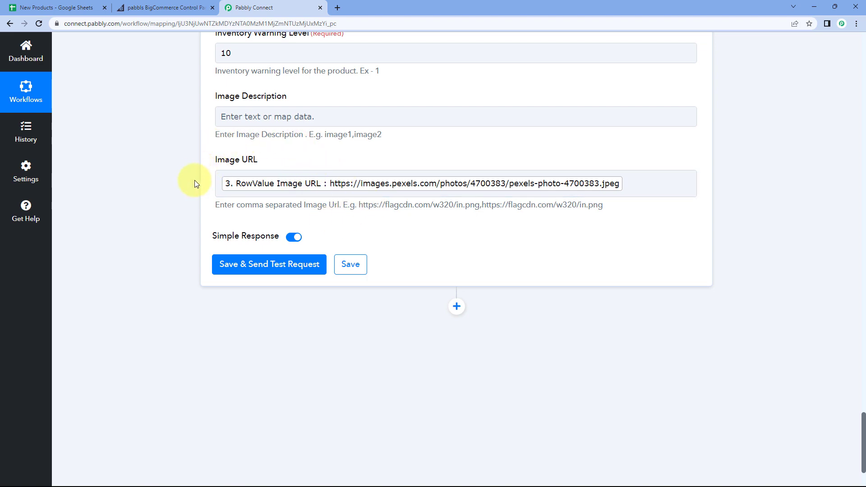
- Save the BigCommerce create-product action and send its test request with the mapped values
{"action": "scroll", "coordinate": [385, 208], "scroll_direction": "up", "scroll_amount": 14}
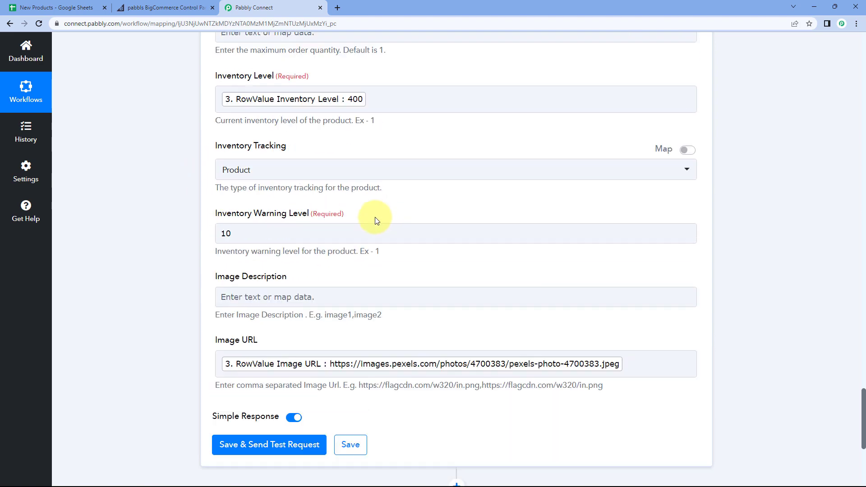
{"action": "scroll", "coordinate": [374, 220], "scroll_direction": "down", "scroll_amount": 15}
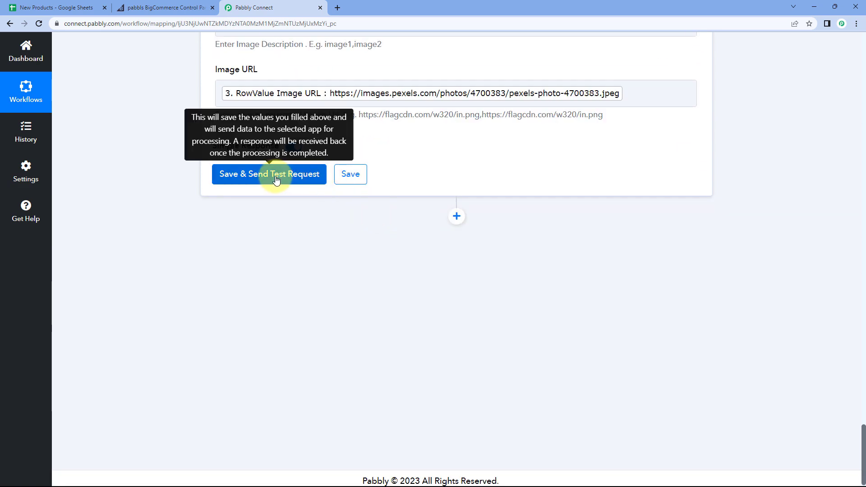
{"action": "left_click", "coordinate": [276, 176]}
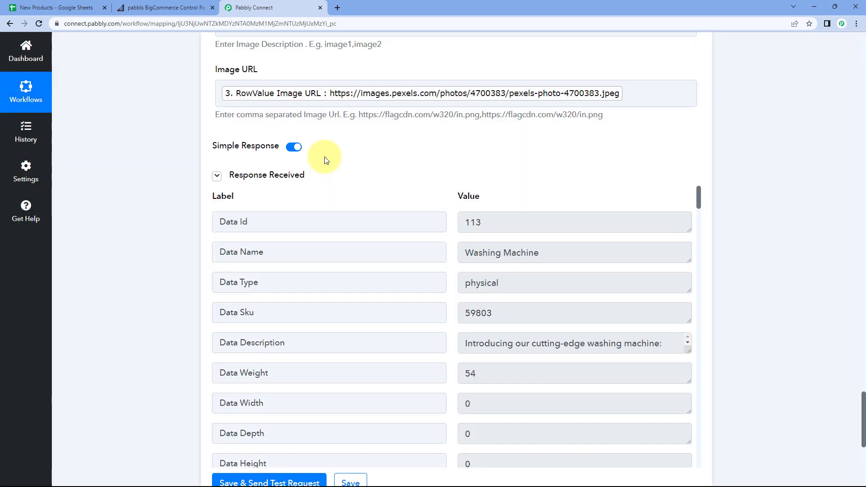
- Review the received response and compare the mapped product fields with the columns in the New Products Google Sheet
{"action": "scroll", "coordinate": [324, 156], "scroll_direction": "down", "scroll_amount": 1}
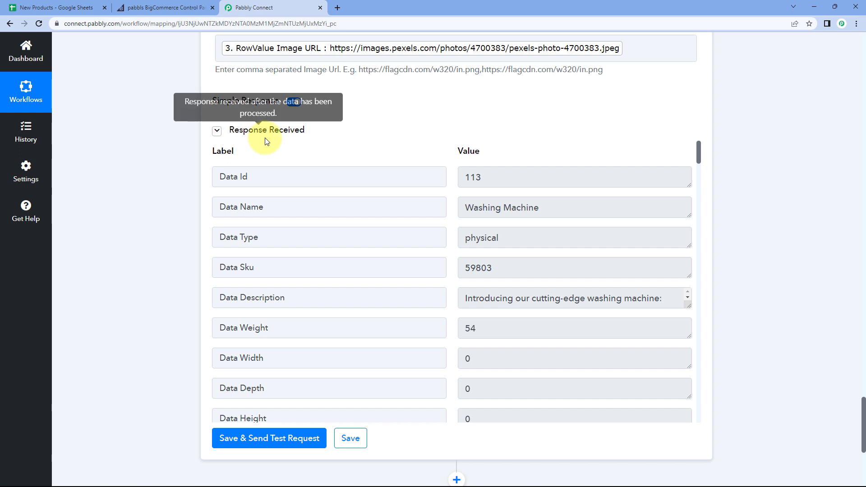
{"action": "scroll", "coordinate": [436, 137], "scroll_direction": "down", "scroll_amount": 1}
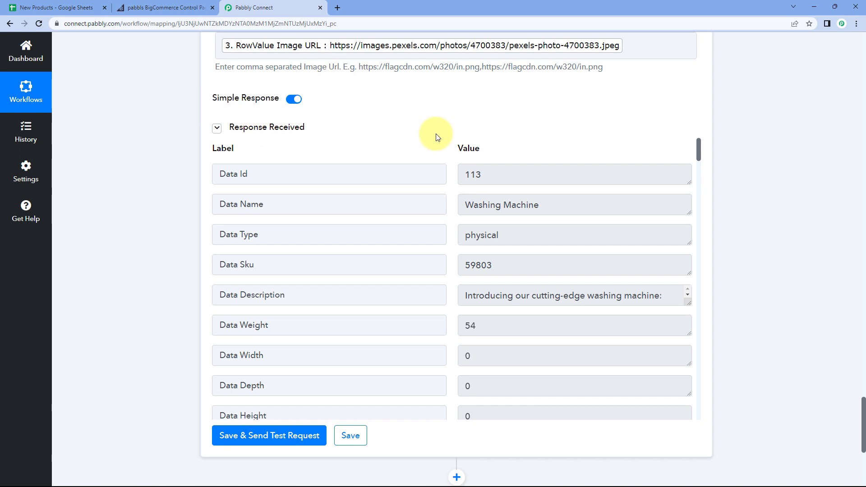
{"action": "scroll", "coordinate": [436, 137], "scroll_direction": "down", "scroll_amount": 1}
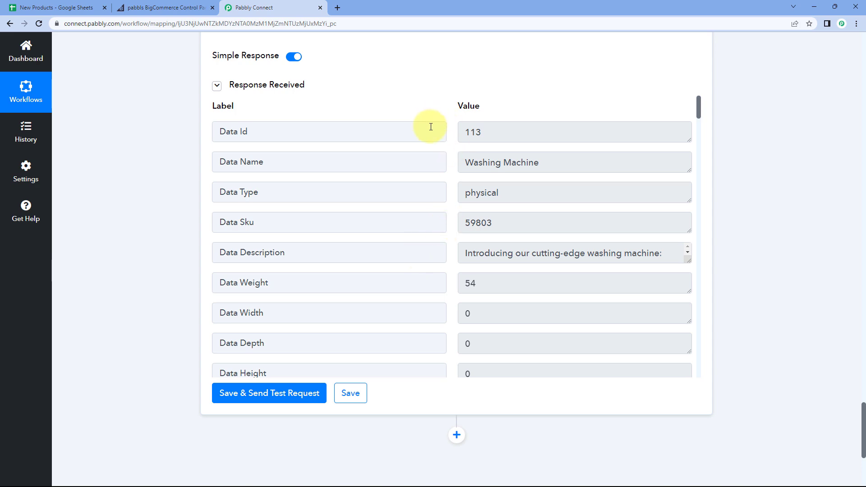
{"action": "scroll", "coordinate": [347, 201], "scroll_direction": "up", "scroll_amount": 15}
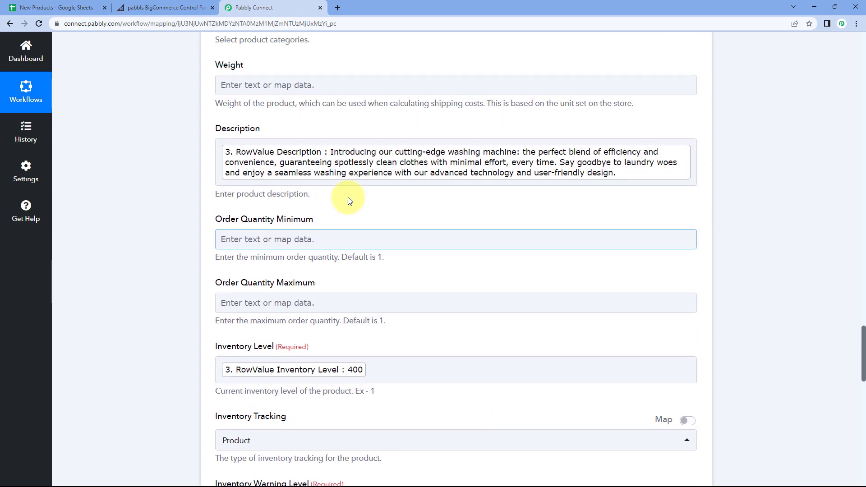
{"action": "scroll", "coordinate": [348, 201], "scroll_direction": "up", "scroll_amount": 2}
{"action": "scroll", "coordinate": [335, 175], "scroll_direction": "up", "scroll_amount": 5}
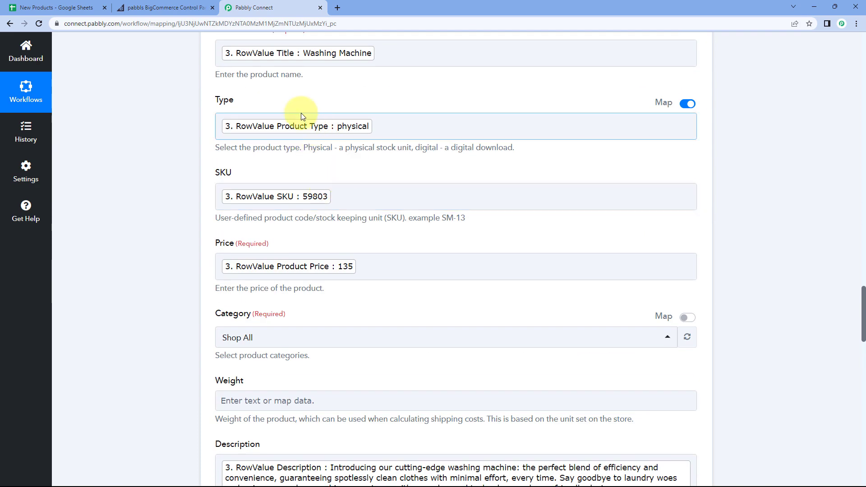
{"action": "key", "text": "ctrl+1"}
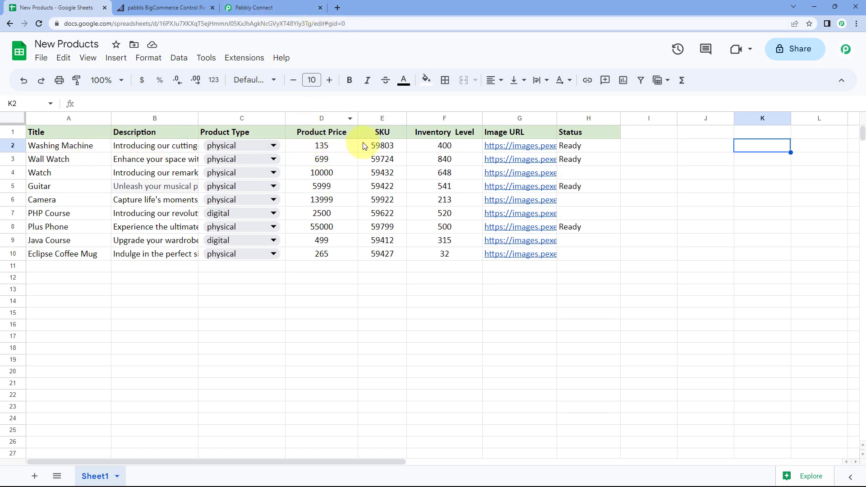
{"action": "left_click", "coordinate": [265, 7]}
{"action": "scroll", "coordinate": [270, 137], "scroll_direction": "up", "scroll_amount": 1}
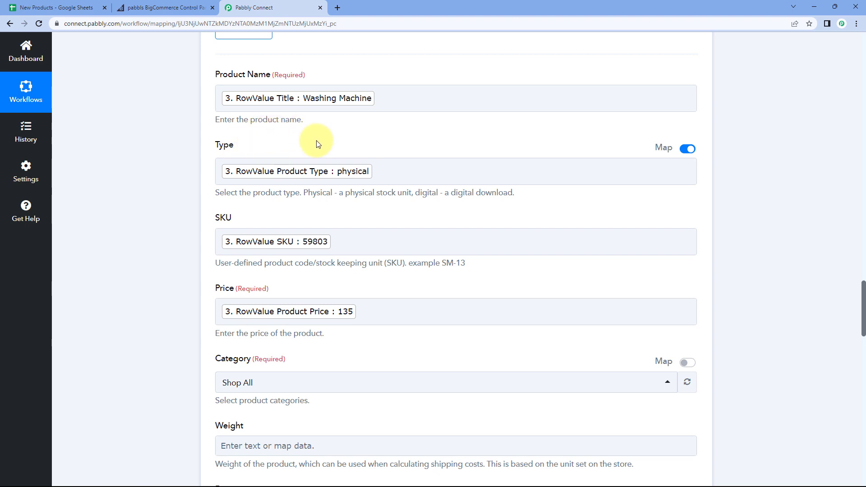
- Switch to the BigCommerce control panel and open the Washing Machine product from the product list
{"action": "left_click", "coordinate": [183, 7]}
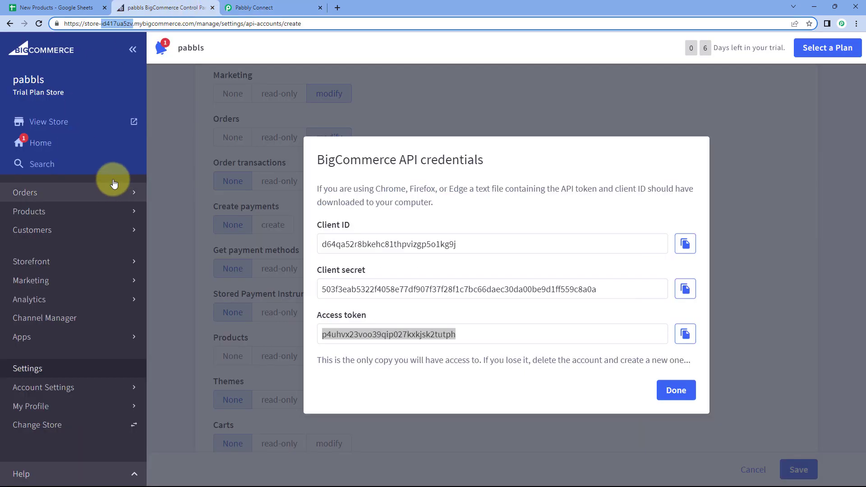
{"action": "left_click", "coordinate": [54, 210]}
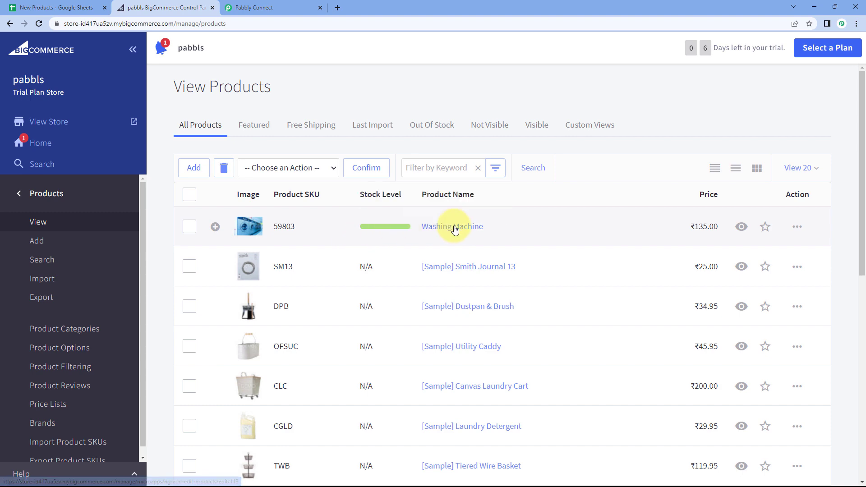
{"action": "left_click", "coordinate": [85, 8]}
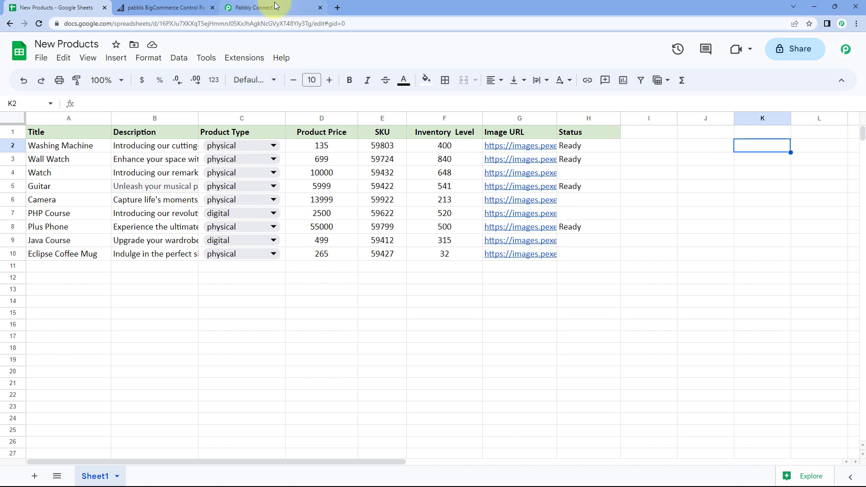
{"action": "left_click", "coordinate": [171, 7]}
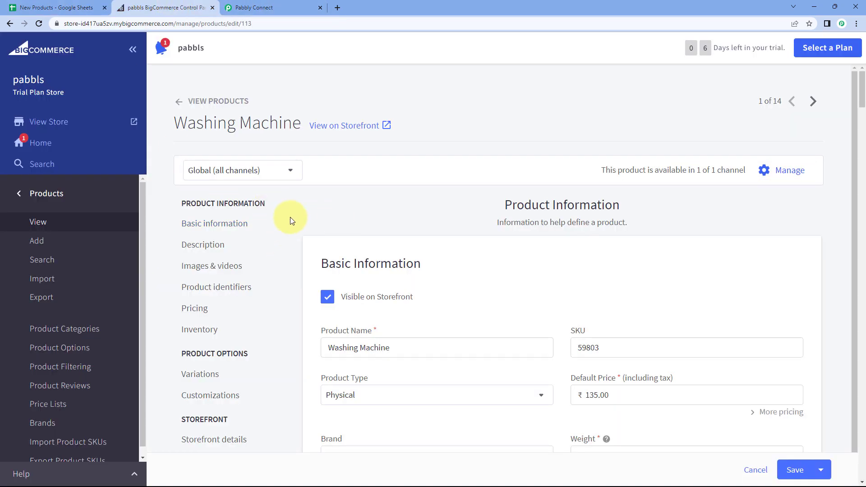
- Check the Washing Machine's name, SKU, type, price, categories and description on its BigCommerce product page
{"action": "scroll", "coordinate": [389, 208], "scroll_direction": "down", "scroll_amount": 1}
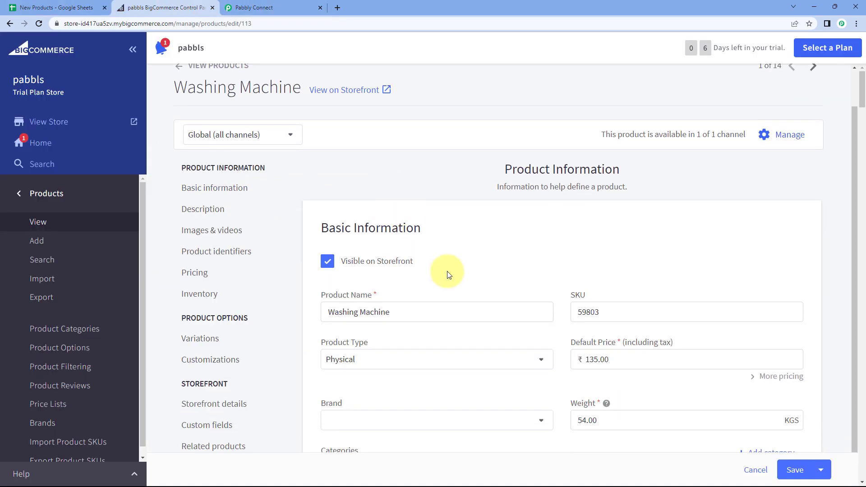
{"action": "scroll", "coordinate": [447, 274], "scroll_direction": "down", "scroll_amount": 2}
{"action": "left_click_drag", "start_coordinate": [412, 221], "coordinate": [300, 220]}
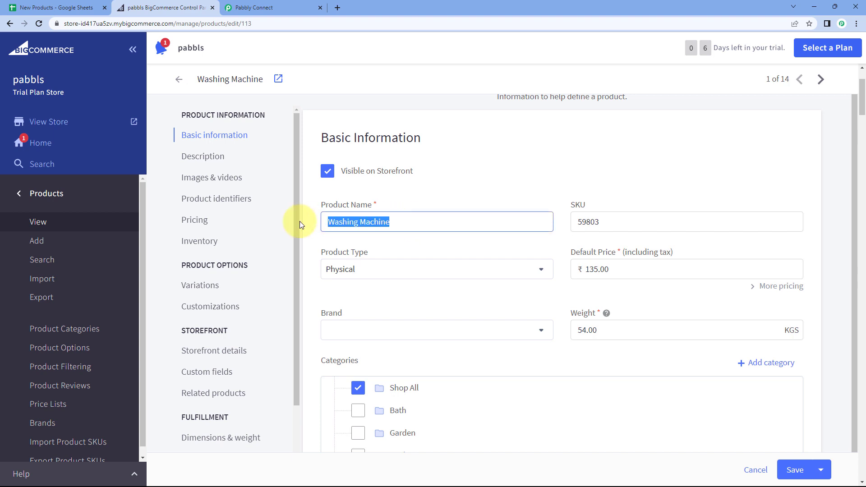
{"action": "left_click", "coordinate": [625, 221]}
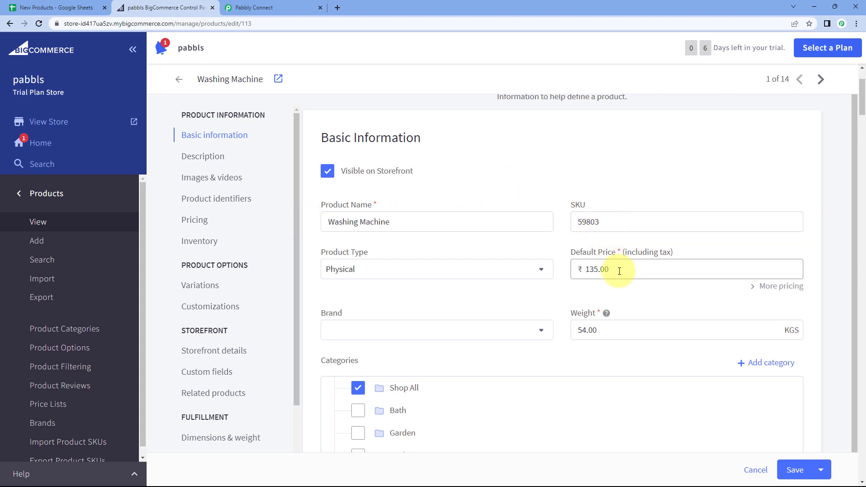
{"action": "left_click", "coordinate": [411, 262]}
{"action": "scroll", "coordinate": [454, 216], "scroll_direction": "down", "scroll_amount": 4}
{"action": "left_click", "coordinate": [460, 179]}
{"action": "scroll", "coordinate": [459, 176], "scroll_direction": "down", "scroll_amount": 1}
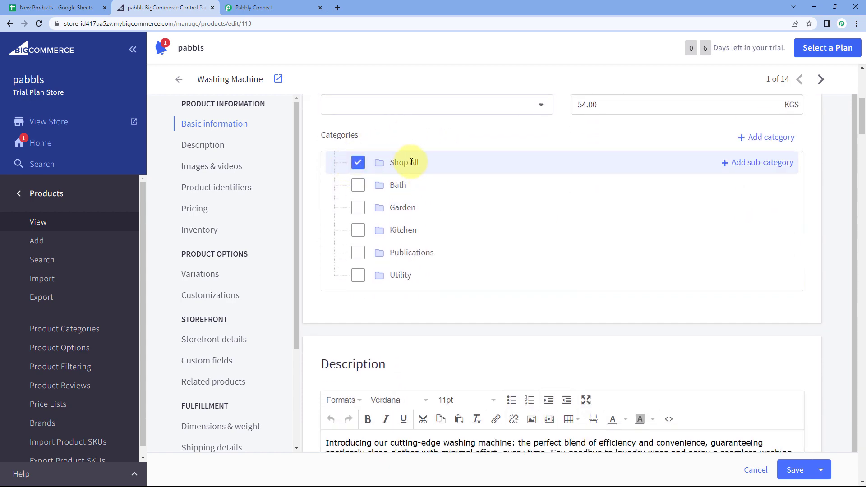
{"action": "scroll", "coordinate": [374, 184], "scroll_direction": "down", "scroll_amount": 4}
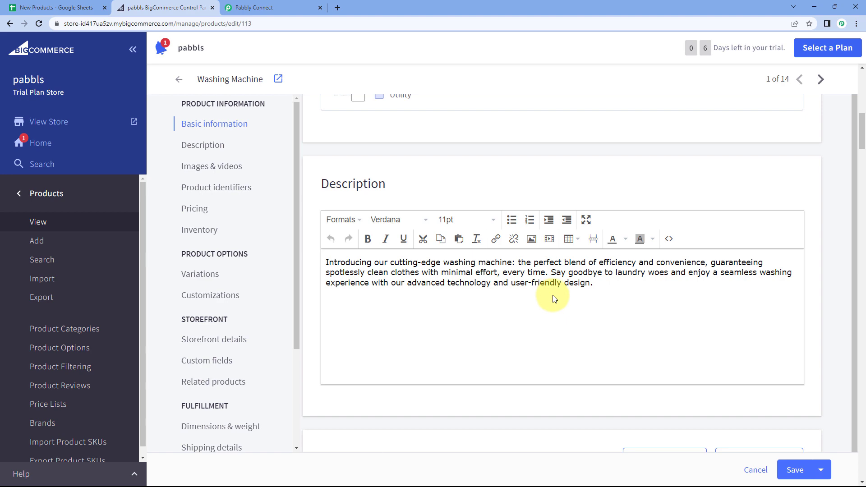
- Check the Washing Machine's image on its BigCommerce product page against the Image URL column of the New Products sheet
{"action": "scroll", "coordinate": [551, 288], "scroll_direction": "down", "scroll_amount": 1}
{"action": "left_click", "coordinate": [56, 7]}
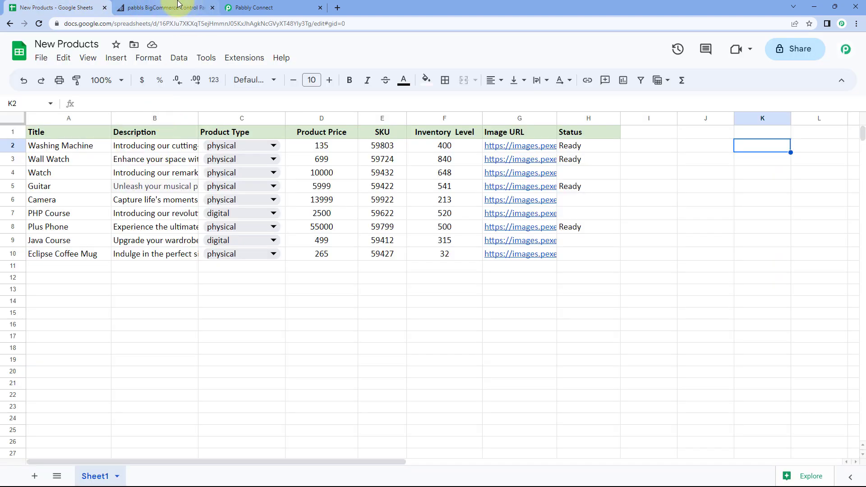
{"action": "left_click", "coordinate": [162, 8]}
{"action": "scroll", "coordinate": [361, 247], "scroll_direction": "down", "scroll_amount": 6}
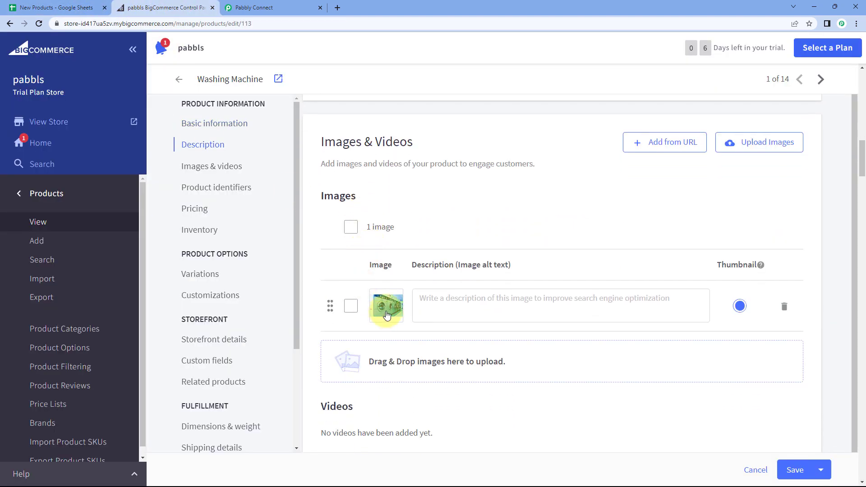
{"action": "left_click", "coordinate": [72, 8]}
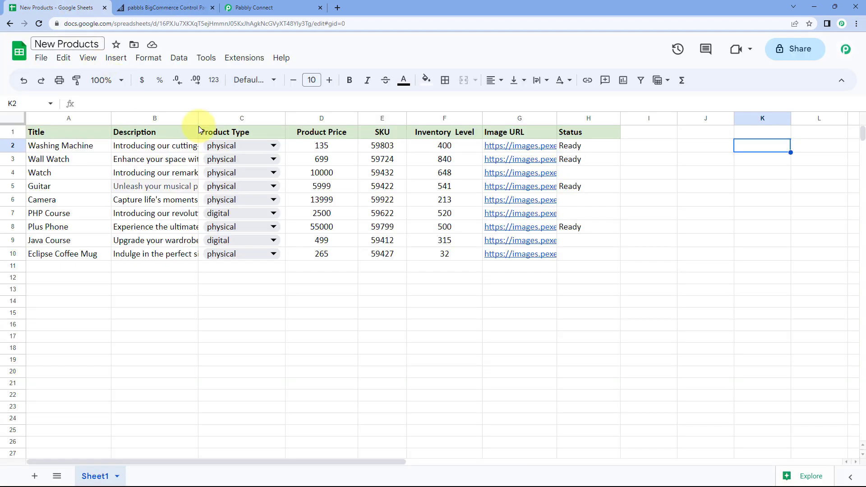
{"action": "left_click", "coordinate": [167, 8]}
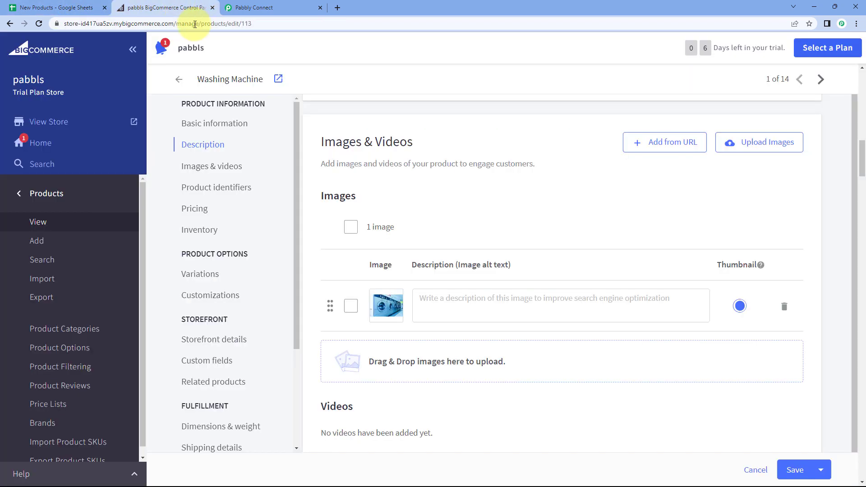
- Switch to Pabbly Connect and collapse the BigCommerce, Iterator and Google Sheets lookup steps of the workflow
{"action": "left_click", "coordinate": [290, 5]}
{"action": "scroll", "coordinate": [456, 139], "scroll_direction": "up", "scroll_amount": 6}
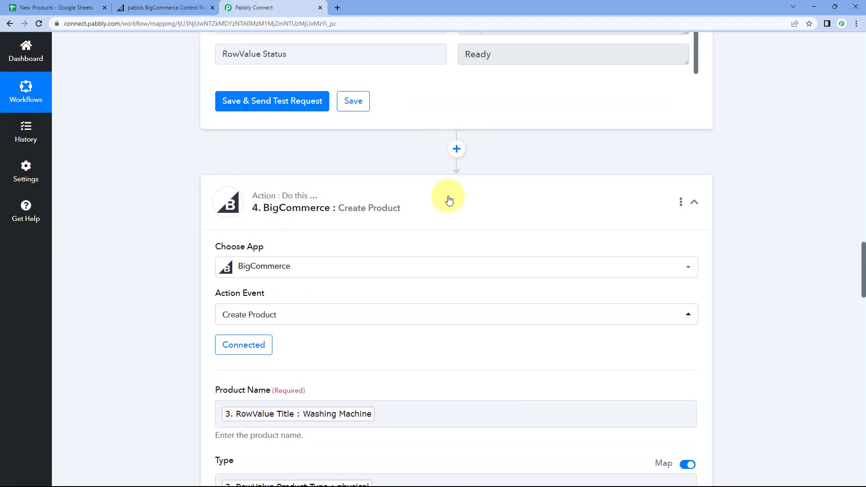
{"action": "left_click", "coordinate": [449, 199]}
{"action": "scroll", "coordinate": [615, 155], "scroll_direction": "up", "scroll_amount": 2}
{"action": "left_click", "coordinate": [74, 7]}
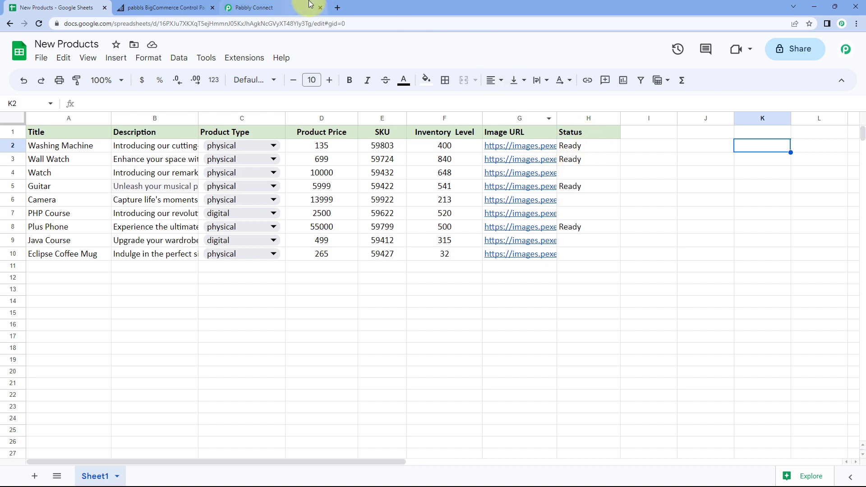
{"action": "left_click", "coordinate": [279, 7]}
{"action": "scroll", "coordinate": [701, 169], "scroll_direction": "up", "scroll_amount": 5}
{"action": "scroll", "coordinate": [701, 171], "scroll_direction": "up", "scroll_amount": 10}
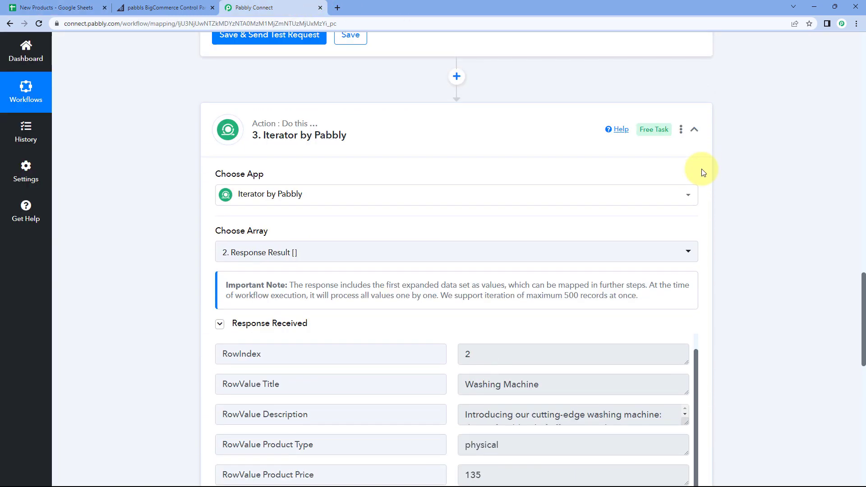
{"action": "scroll", "coordinate": [704, 249], "scroll_direction": "up", "scroll_amount": 15}
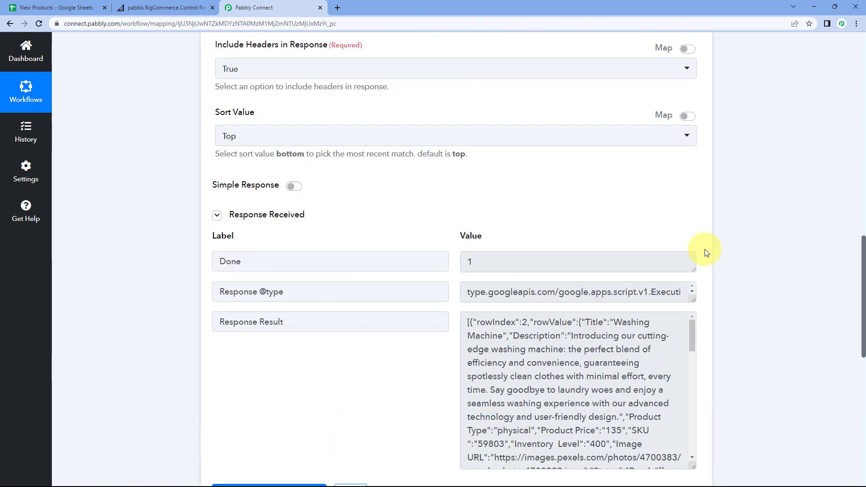
{"action": "scroll", "coordinate": [704, 246], "scroll_direction": "up", "scroll_amount": 6}
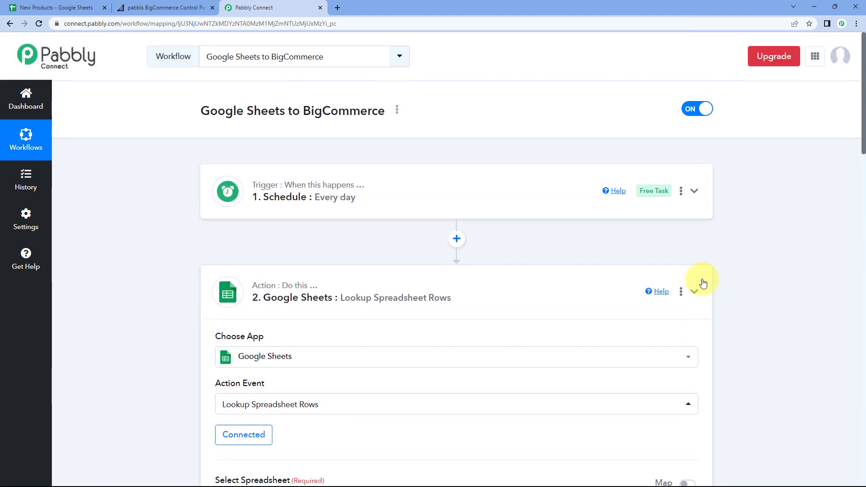
{"action": "left_click", "coordinate": [695, 286]}
- Review the collapsed workflow steps and the Status column entries in the New Products sheet, including the Washing Machine's status cell
{"action": "left_click", "coordinate": [49, 5]}
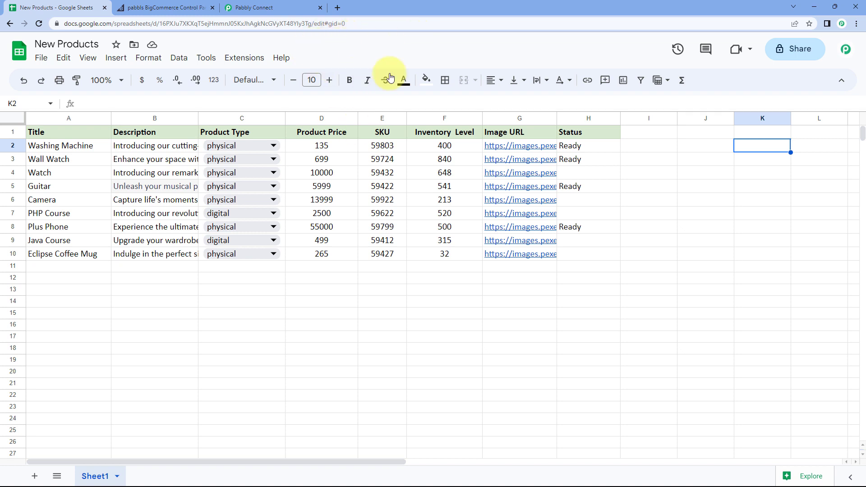
{"action": "left_click", "coordinate": [289, 4]}
{"action": "scroll", "coordinate": [167, 178], "scroll_direction": "down", "scroll_amount": 7}
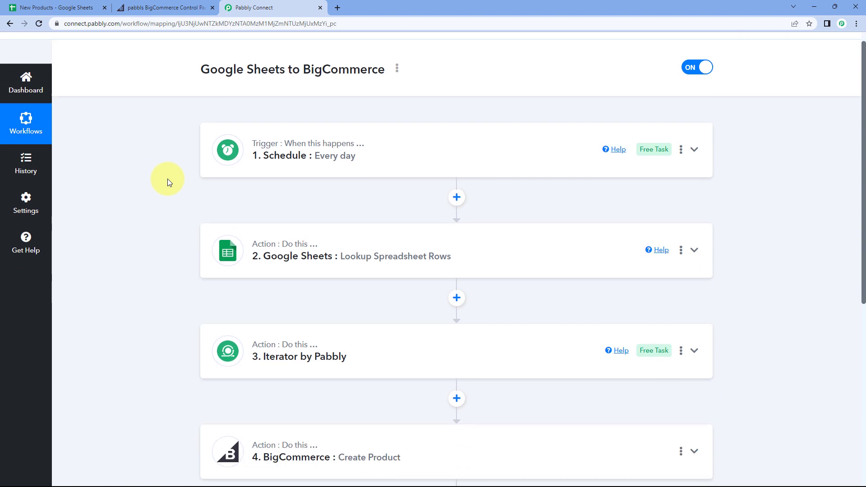
{"action": "scroll", "coordinate": [364, 202], "scroll_direction": "down", "scroll_amount": 1}
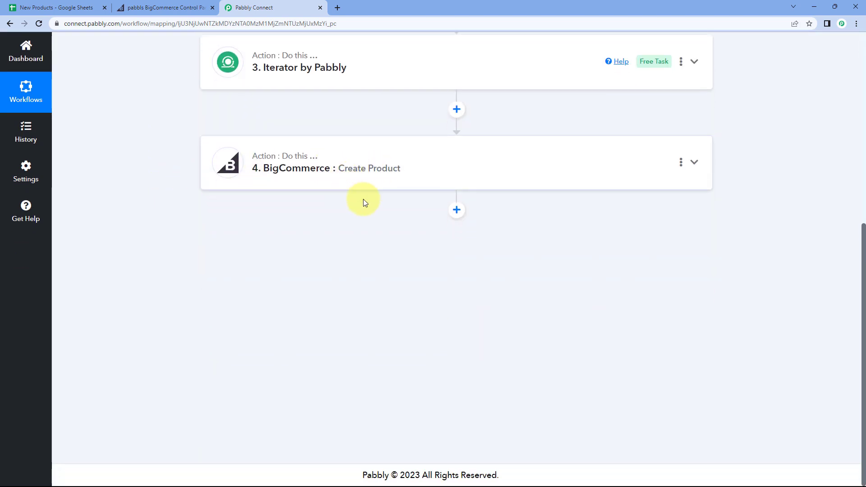
{"action": "left_click", "coordinate": [59, 7]}
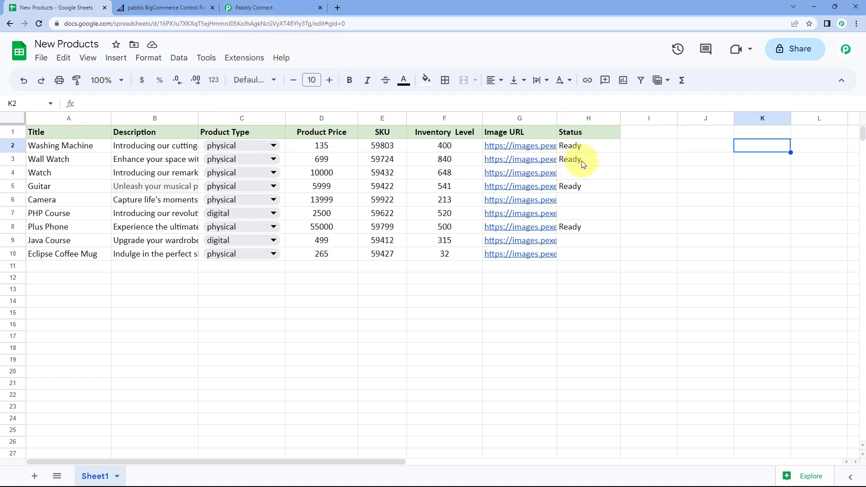
{"action": "left_click", "coordinate": [592, 148]}
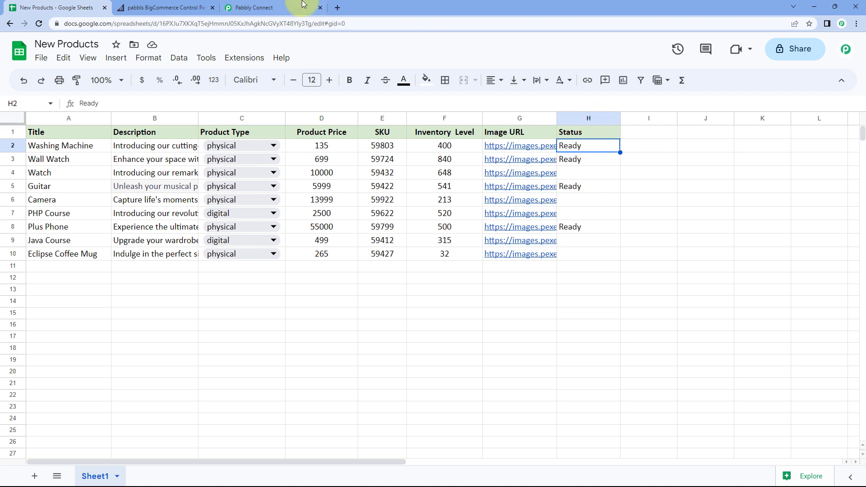
{"action": "left_click", "coordinate": [287, 8]}
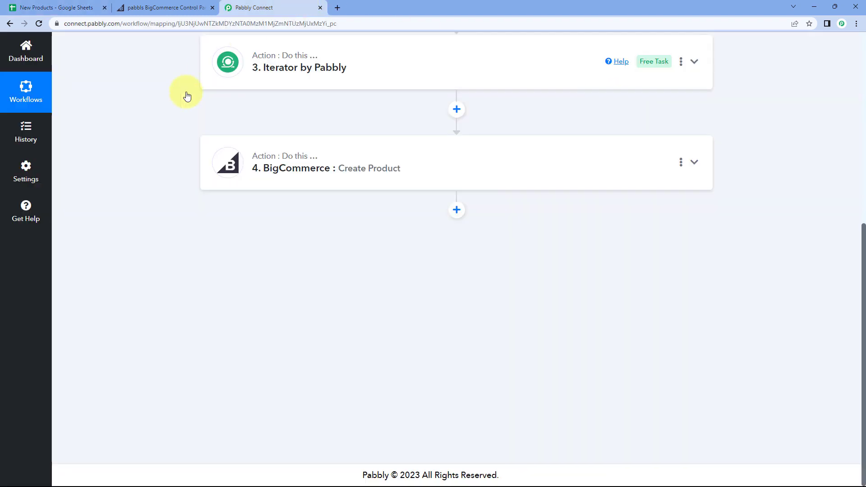
- Add a Google Sheets action after the BigCommerce Create Product step
{"action": "left_click", "coordinate": [456, 209]}
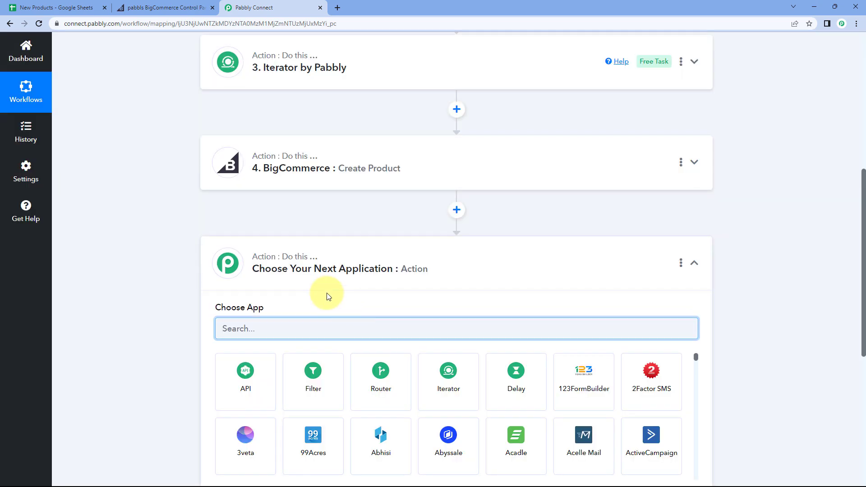
{"action": "type", "text": "Goog"}
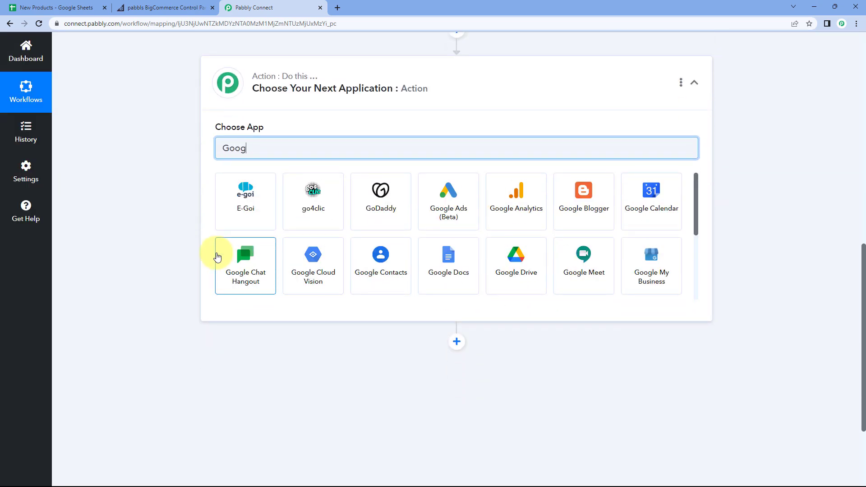
{"action": "type", "text": "le sheets"}
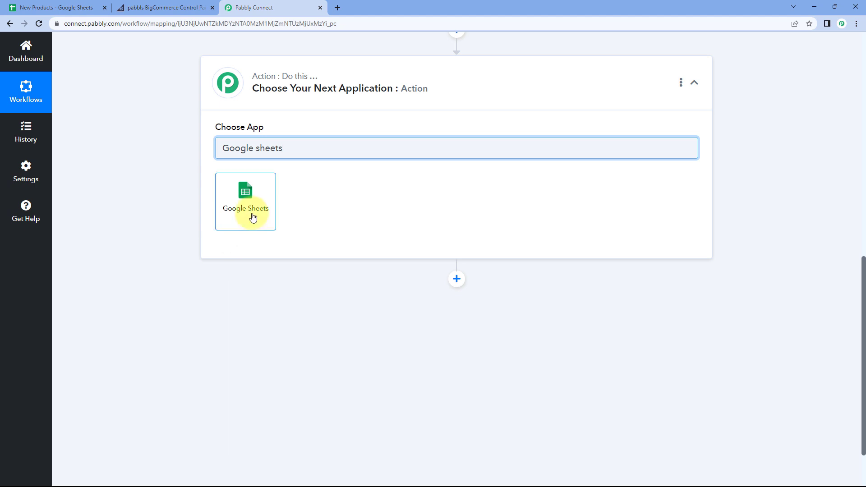
{"action": "left_click", "coordinate": [252, 215]}
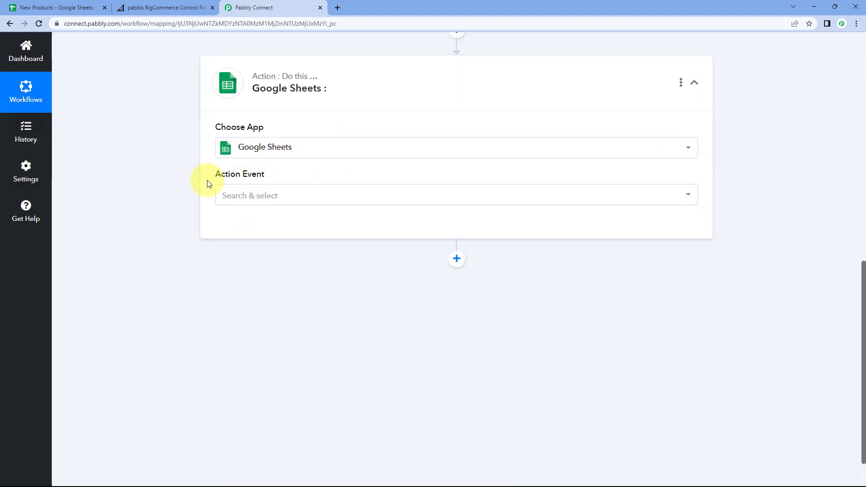
- Set the new action's event to Update Cell Value and connect it through the existing Google Sheets #39 connection
{"action": "left_click", "coordinate": [284, 196]}
{"action": "scroll", "coordinate": [167, 210], "scroll_direction": "up", "scroll_amount": 1}
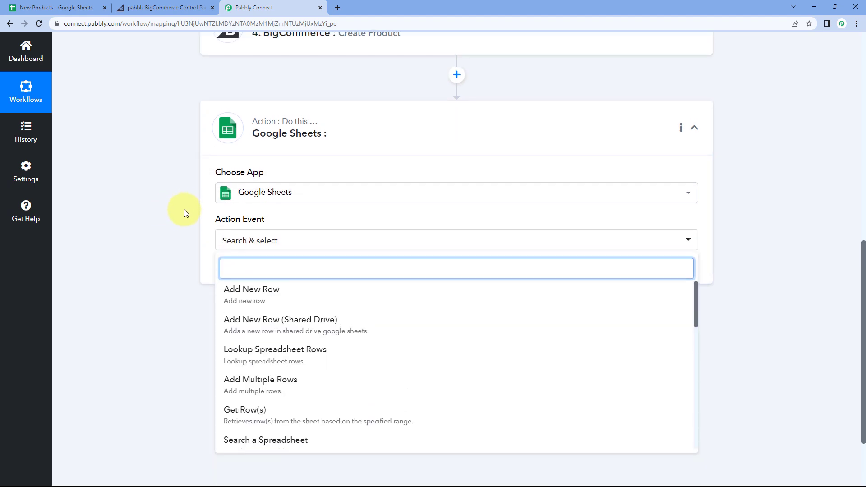
{"action": "scroll", "coordinate": [170, 270], "scroll_direction": "down", "scroll_amount": 2}
{"action": "scroll", "coordinate": [315, 294], "scroll_direction": "down", "scroll_amount": 3}
{"action": "scroll", "coordinate": [315, 294], "scroll_direction": "down", "scroll_amount": 5}
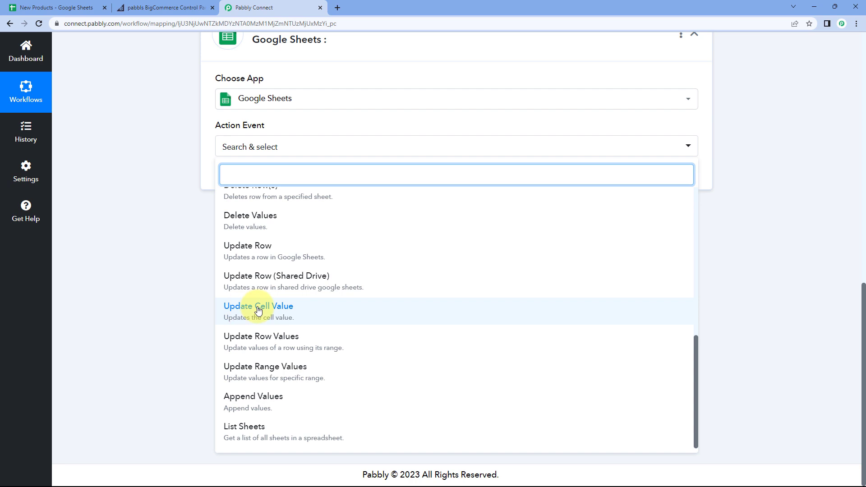
{"action": "left_click", "coordinate": [232, 309]}
{"action": "scroll", "coordinate": [206, 209], "scroll_direction": "up", "scroll_amount": 1}
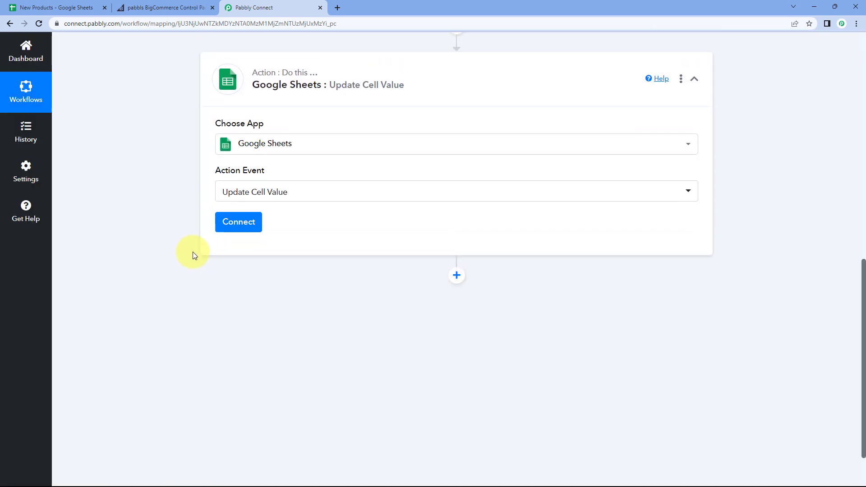
{"action": "left_click", "coordinate": [241, 221]}
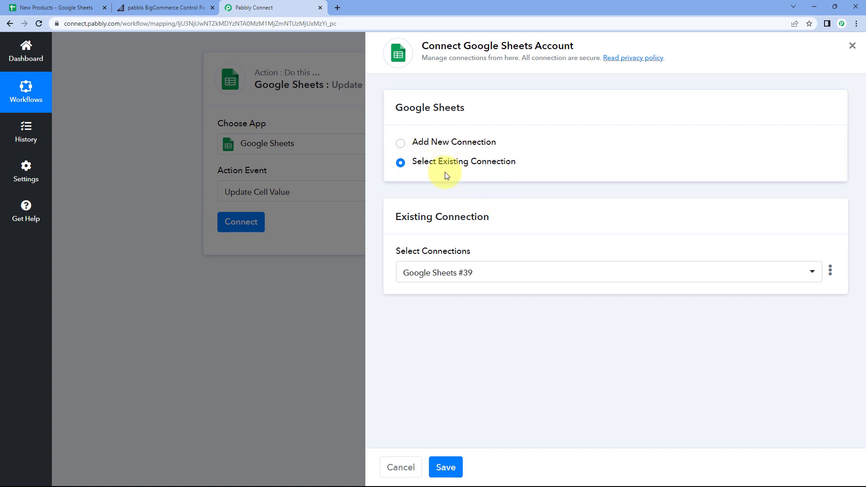
{"action": "left_click", "coordinate": [446, 467]}
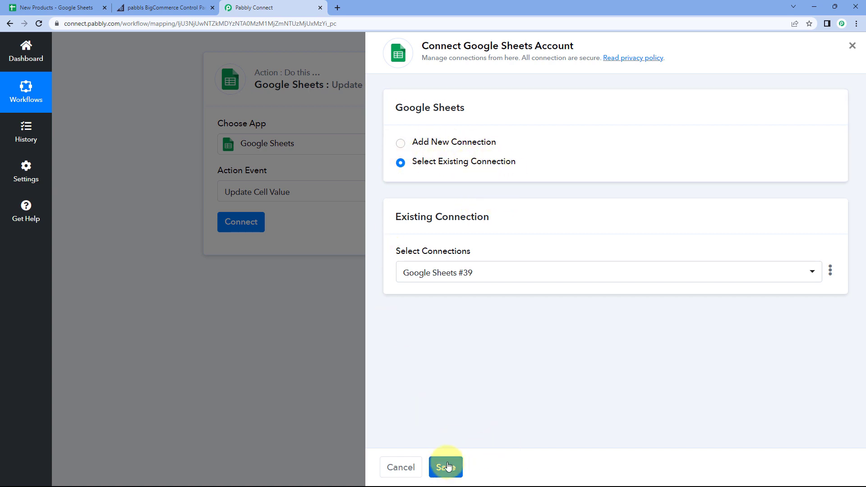
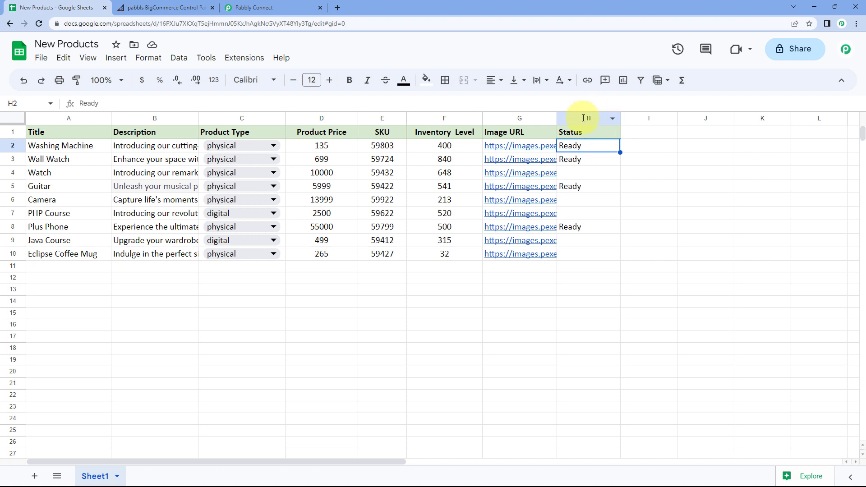
- Examine the cell references of the Status entries in the New Products sheet and return to the Update Cell Value settings
{"action": "left_click", "coordinate": [585, 165]}
{"action": "left_click", "coordinate": [578, 170]}
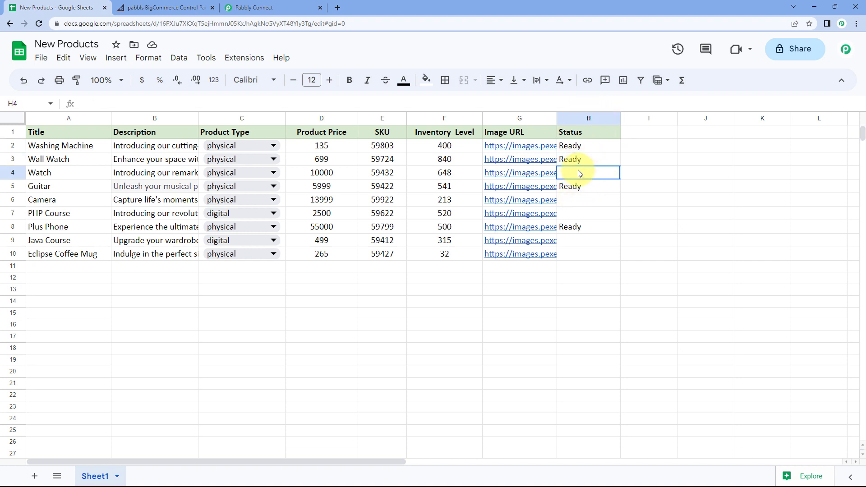
{"action": "left_click", "coordinate": [581, 184]}
{"action": "left_click", "coordinate": [282, 7]}
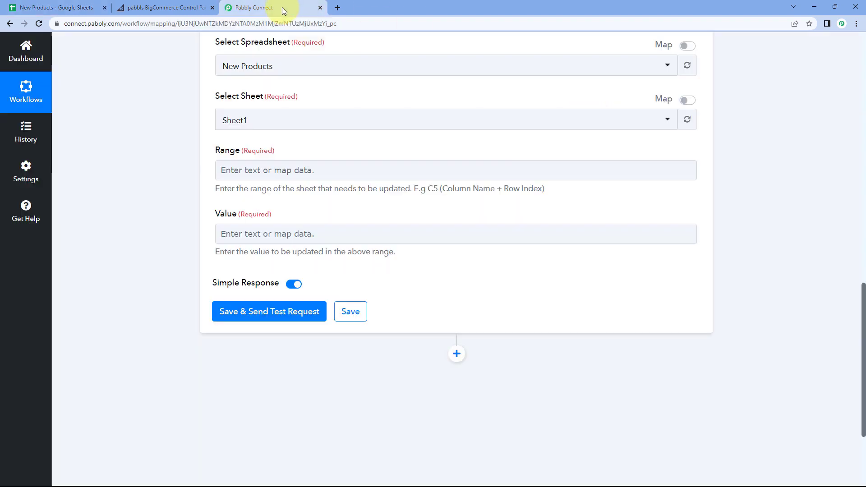
- Enter the Status column's letter H in the Range of the Update Cell Value action
{"action": "left_click", "coordinate": [263, 175]}
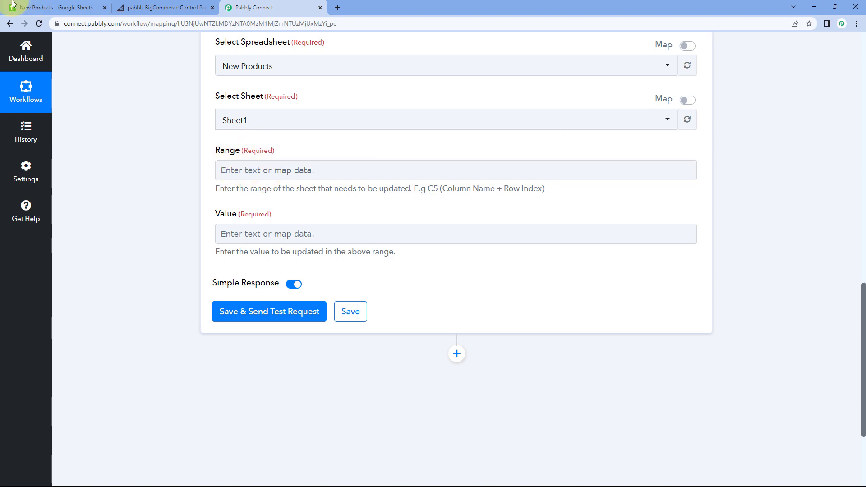
{"action": "left_click", "coordinate": [45, 7]}
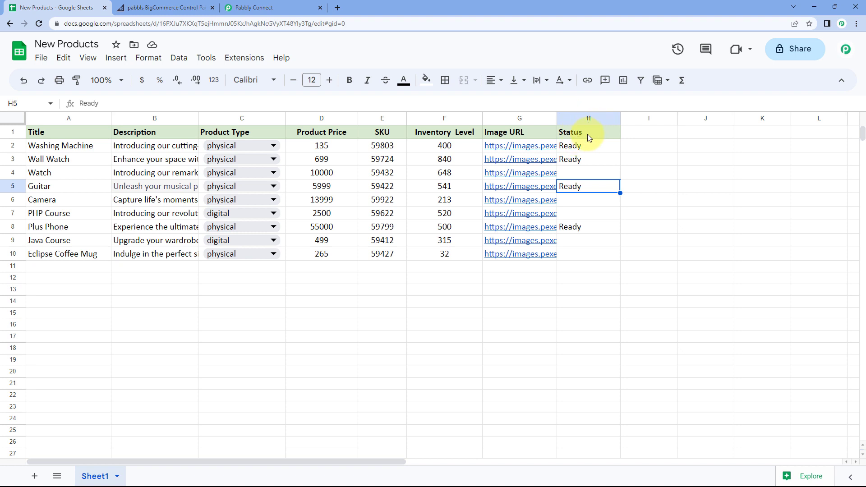
{"action": "left_click", "coordinate": [261, 7]}
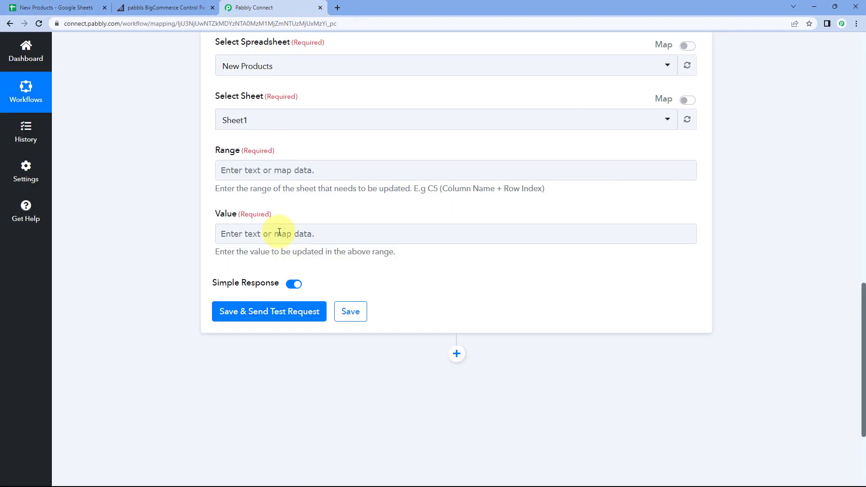
{"action": "left_click", "coordinate": [247, 170]}
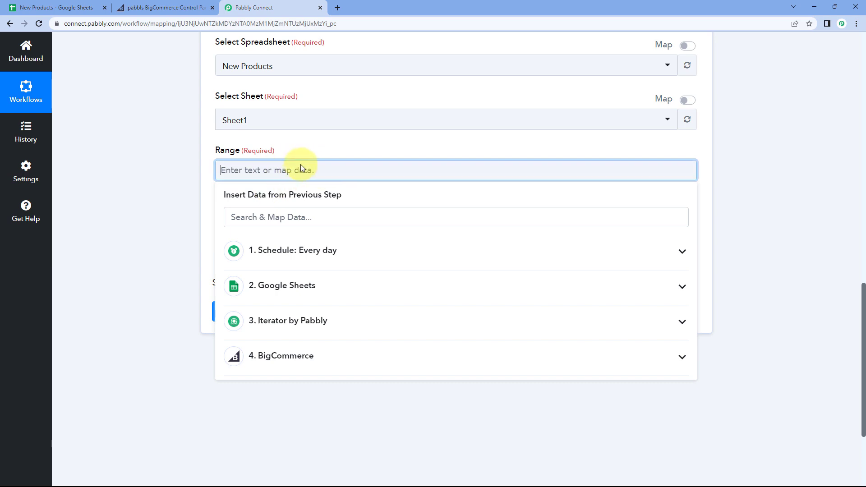
{"action": "type", "text": "H"}
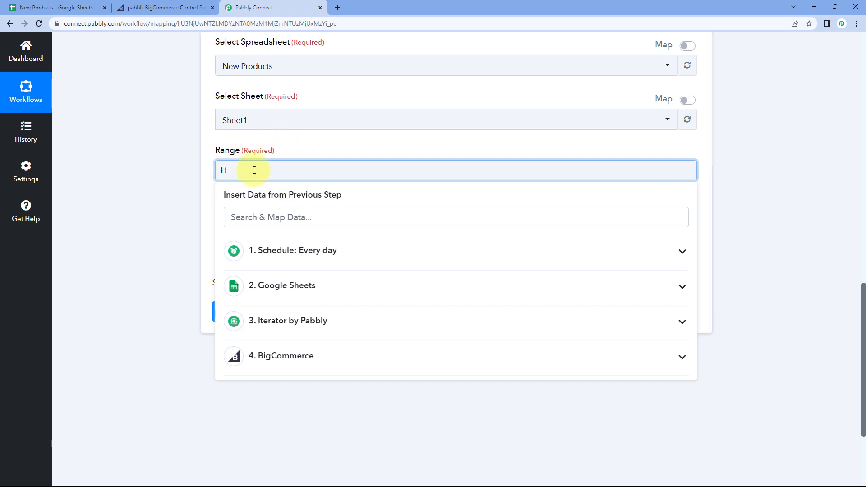
- Check a Status cell reference in the New Products sheet and examine the RowIndex value in the Iterator step's response
{"action": "left_click", "coordinate": [45, 7]}
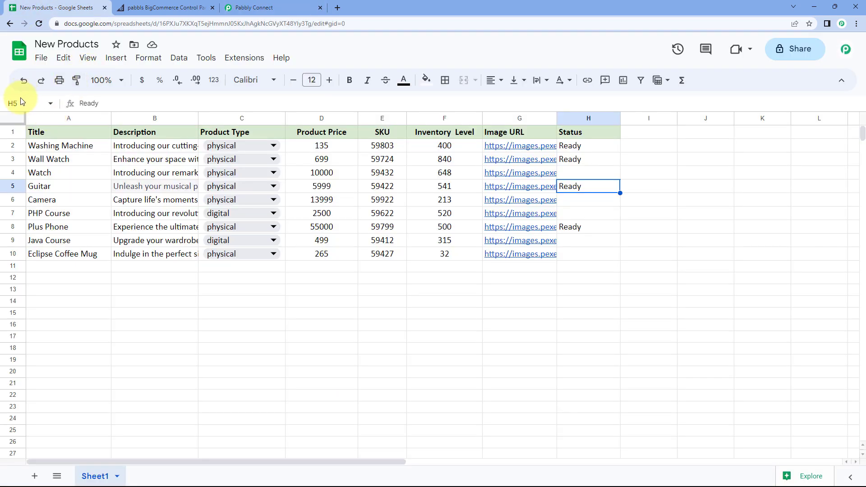
{"action": "left_click", "coordinate": [253, 7]}
{"action": "scroll", "coordinate": [163, 164], "scroll_direction": "up", "scroll_amount": 10}
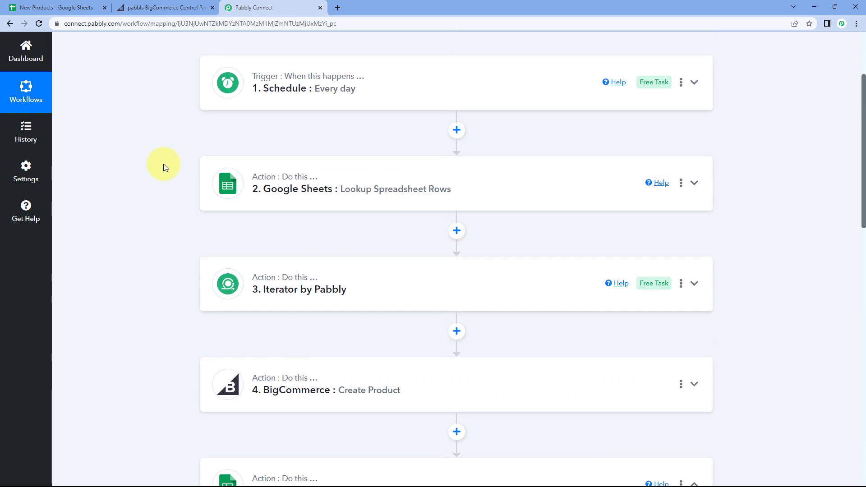
{"action": "scroll", "coordinate": [164, 165], "scroll_direction": "down", "scroll_amount": 5}
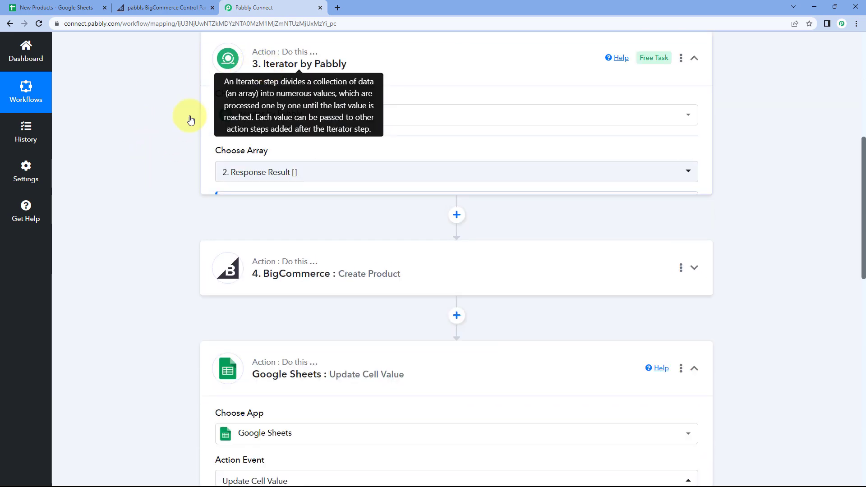
{"action": "scroll", "coordinate": [176, 148], "scroll_direction": "down", "scroll_amount": 2}
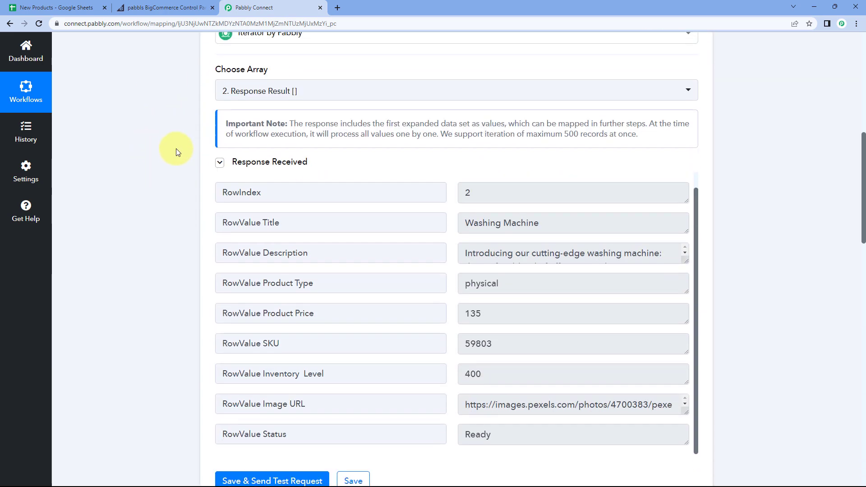
{"action": "double_click", "coordinate": [265, 194]}
{"action": "left_click", "coordinate": [518, 193]}
{"action": "left_click", "coordinate": [451, 197]}
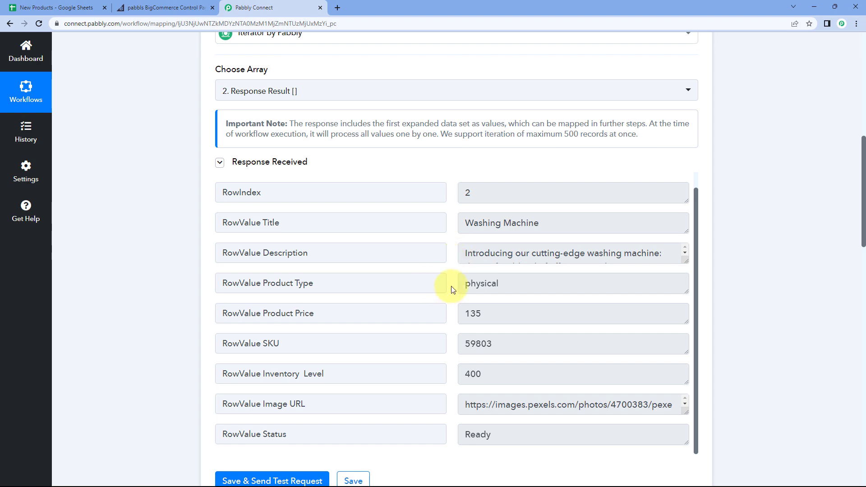
{"action": "double_click", "coordinate": [480, 195]}
{"action": "left_click", "coordinate": [449, 171]}
- Map the Iterator's RowIndex directly after the letter H in the Range of the Update Cell Value action
{"action": "scroll", "coordinate": [176, 240], "scroll_direction": "down", "scroll_amount": 8}
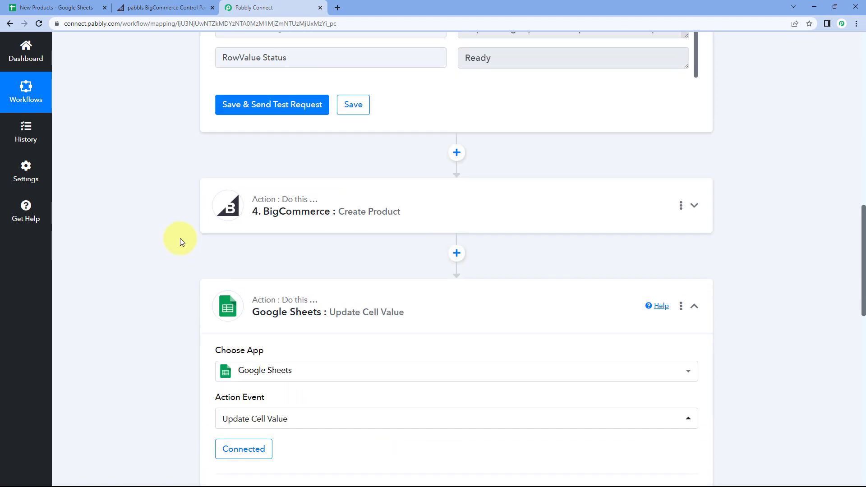
{"action": "scroll", "coordinate": [180, 241], "scroll_direction": "down", "scroll_amount": 8}
{"action": "left_click", "coordinate": [249, 278]}
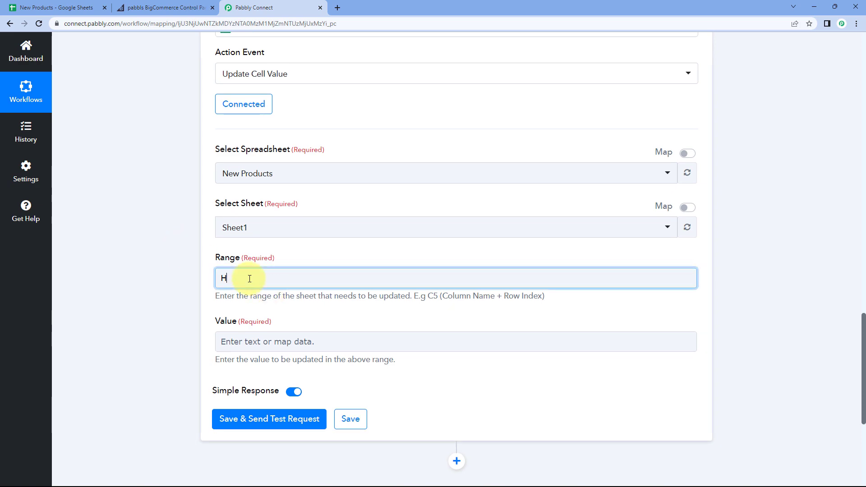
{"action": "scroll", "coordinate": [176, 253], "scroll_direction": "down", "scroll_amount": 4}
{"action": "left_click", "coordinate": [309, 247]}
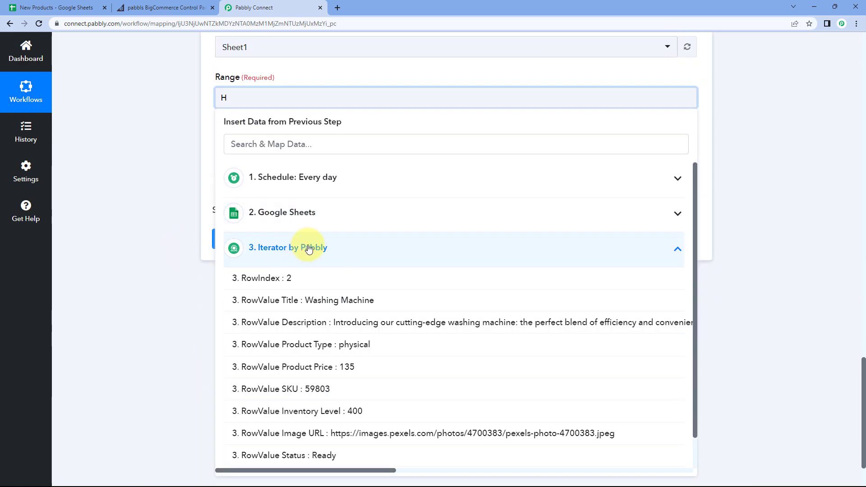
{"action": "left_click", "coordinate": [288, 276]}
{"action": "left_click", "coordinate": [177, 145]}
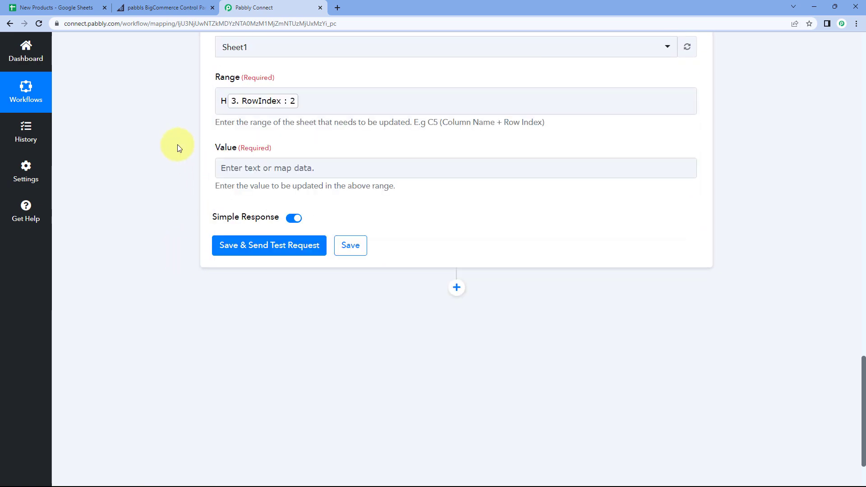
{"action": "scroll", "coordinate": [180, 145], "scroll_direction": "up", "scroll_amount": 2}
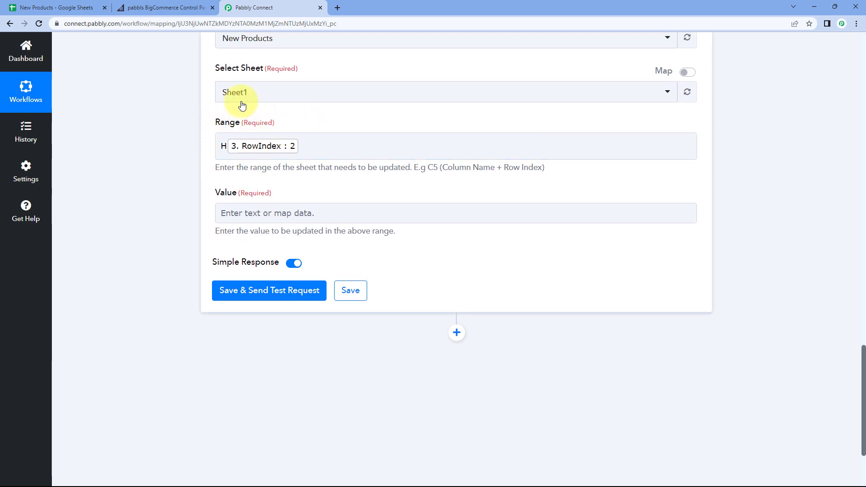
{"action": "left_click", "coordinate": [227, 144]}
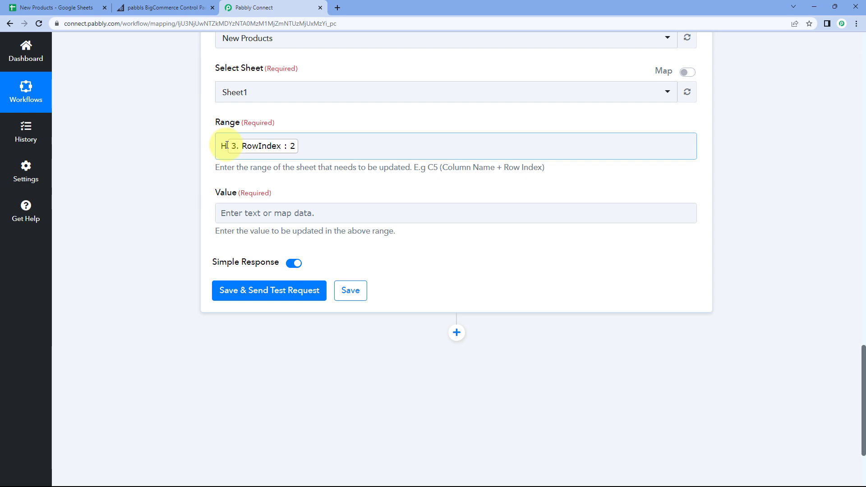
- Set the Value of the Update Cell Value action to Published, after checking the Washing Machine's Status cell in the sheet
{"action": "left_click", "coordinate": [247, 215]}
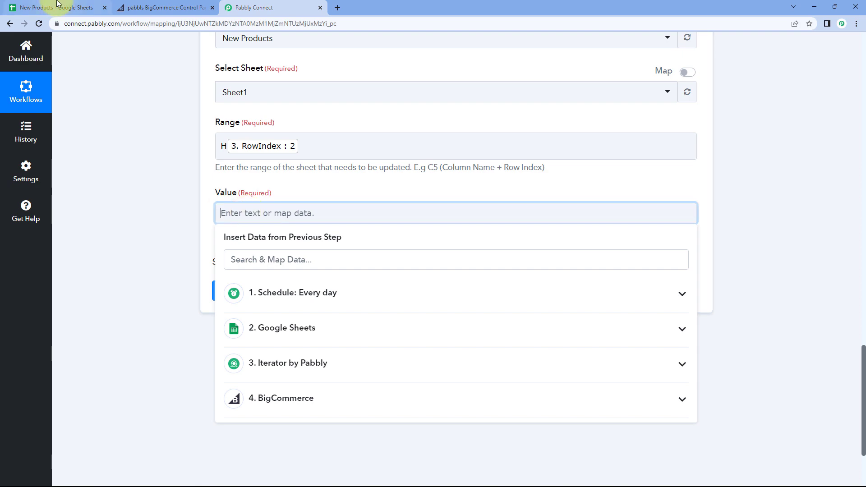
{"action": "left_click", "coordinate": [58, 6]}
{"action": "left_click", "coordinate": [591, 150]}
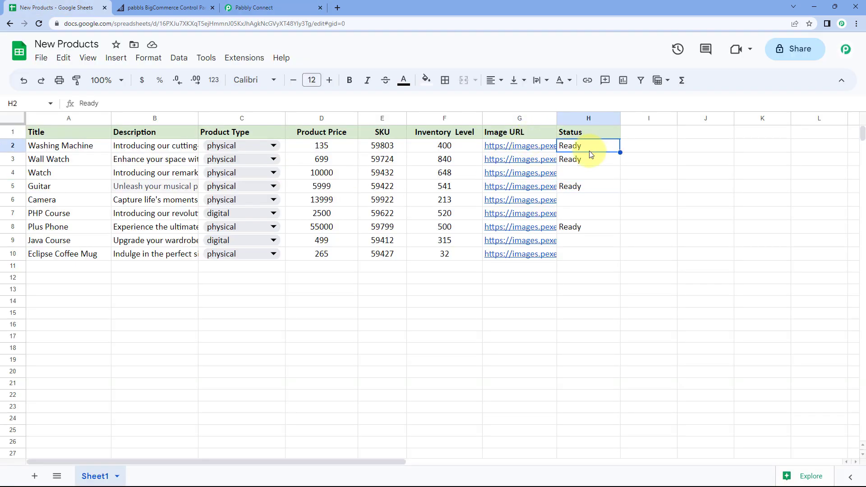
{"action": "left_click", "coordinate": [259, 7]}
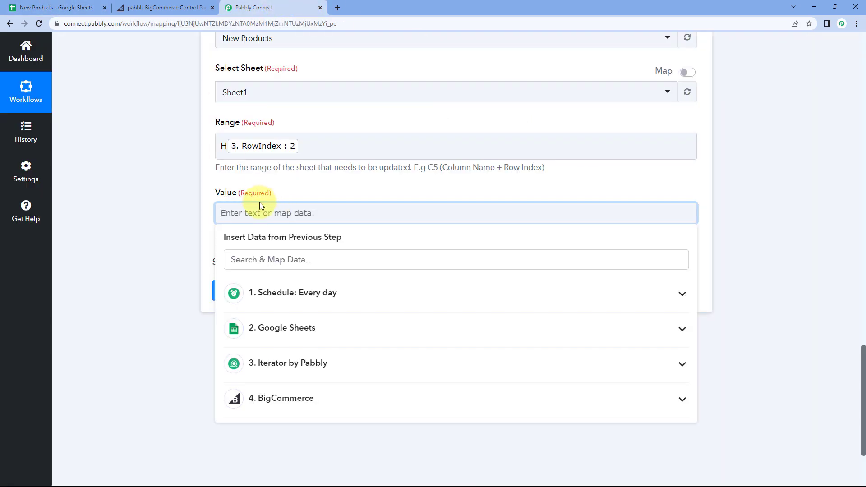
{"action": "type", "text": "pub"}
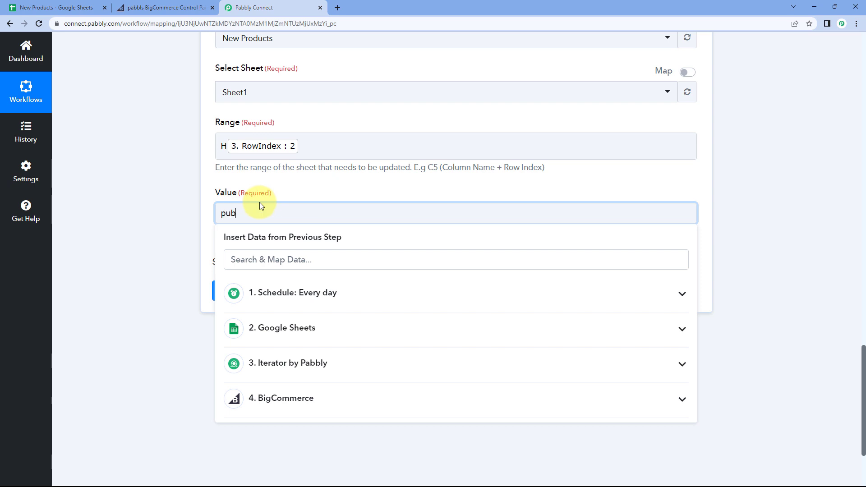
{"action": "key", "text": "BackSpace"}
{"action": "key", "text": "BackSpace"}
{"action": "key", "text": "BackSpace"}
{"action": "type", "text": "Published"}
{"action": "left_click", "coordinate": [194, 199]}
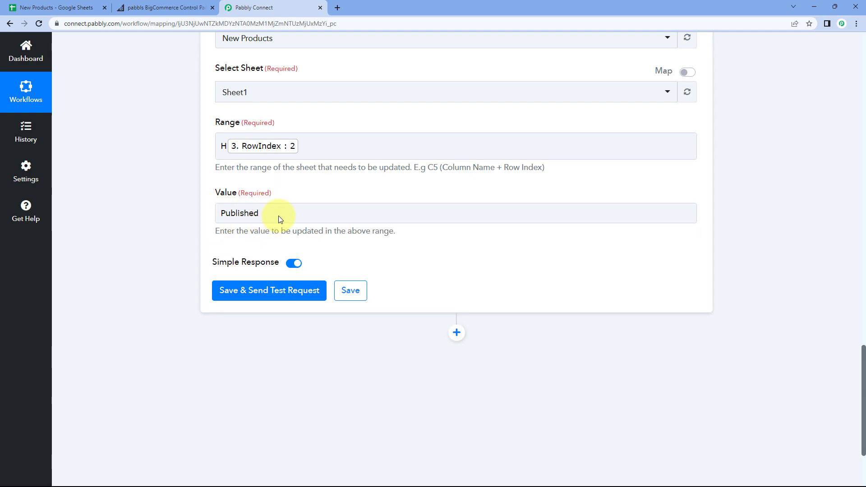
- Compare the new value with the sheet's Status column, then save the Update Cell Value action and send a test request
{"action": "key", "text": "ctrl+1"}
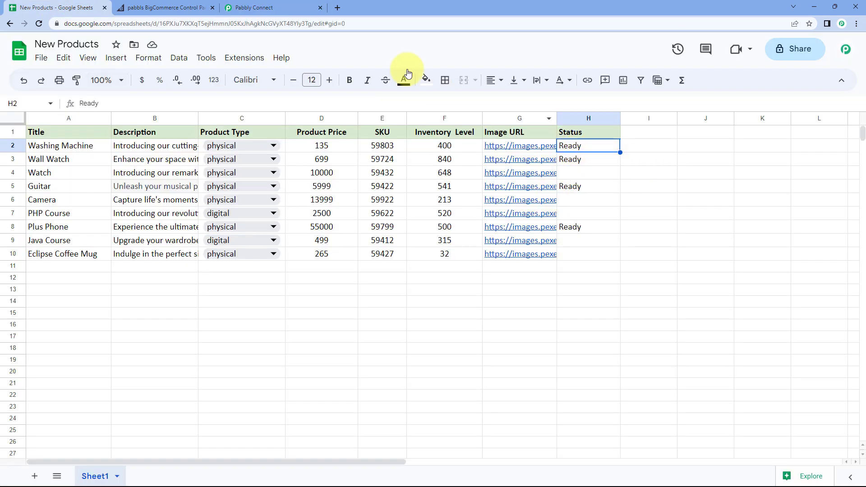
{"action": "key", "text": "ctrl+3"}
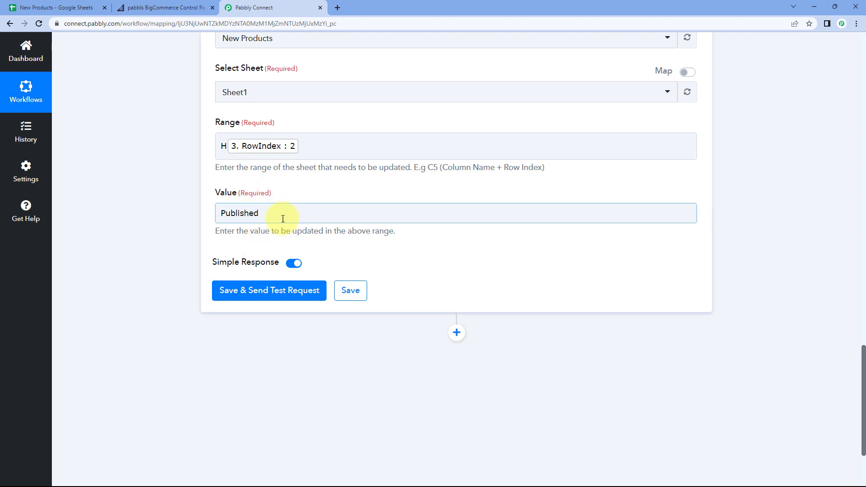
{"action": "left_click", "coordinate": [79, 13]}
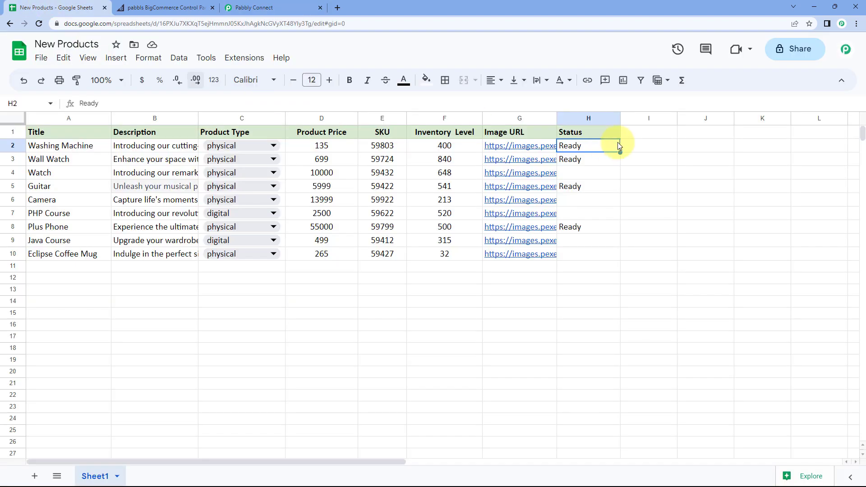
{"action": "left_click", "coordinate": [285, 8]}
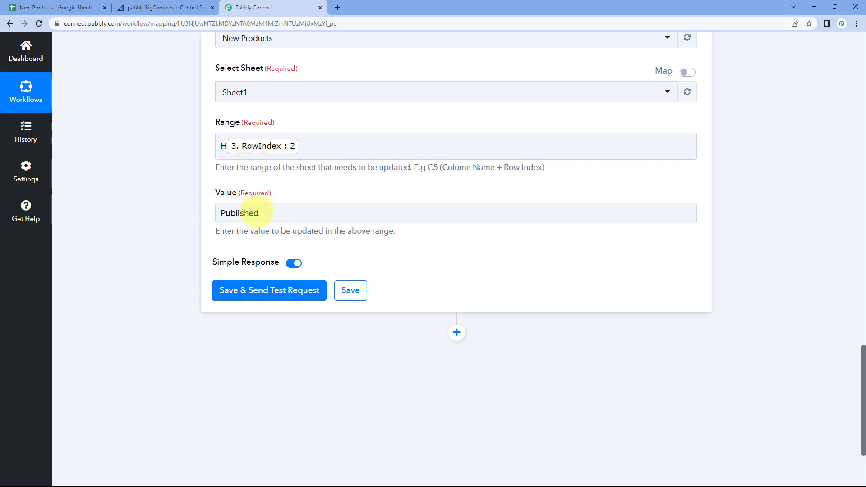
{"action": "left_click", "coordinate": [271, 217]}
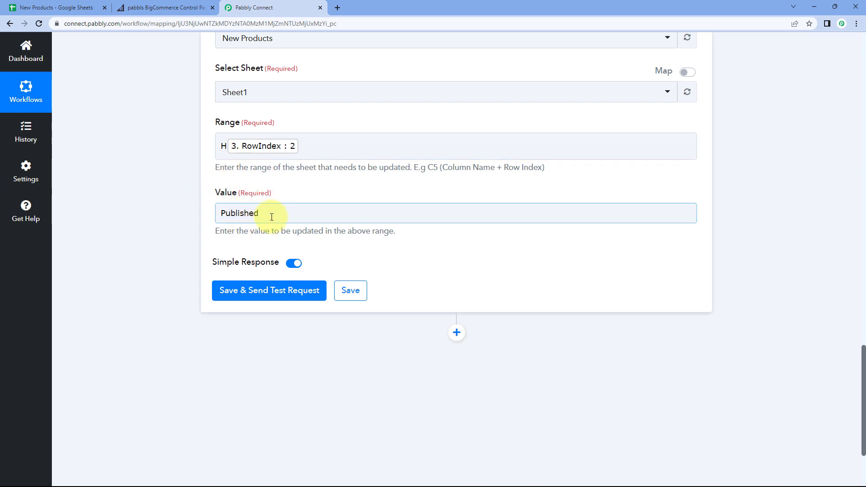
{"action": "left_click", "coordinate": [267, 292]}
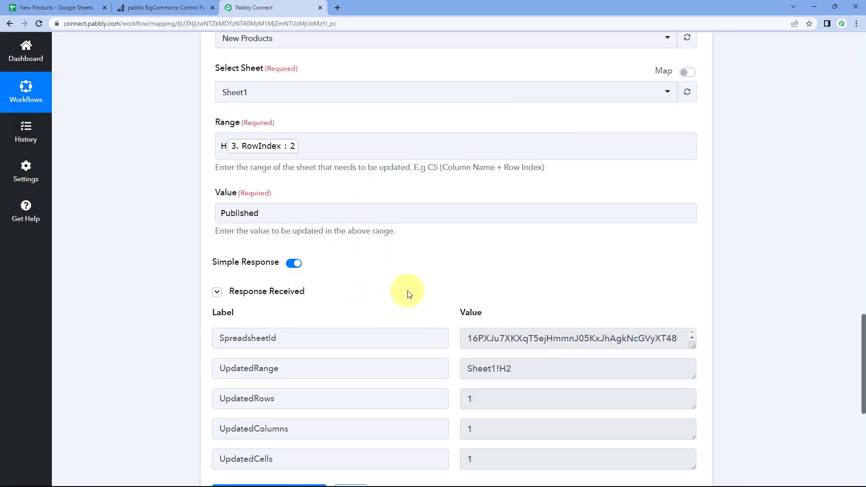
- Examine the test response, the Washing Machine's Status cell in the New Products sheet and the product page in BigCommerce
{"action": "scroll", "coordinate": [371, 228], "scroll_direction": "down", "scroll_amount": 3}
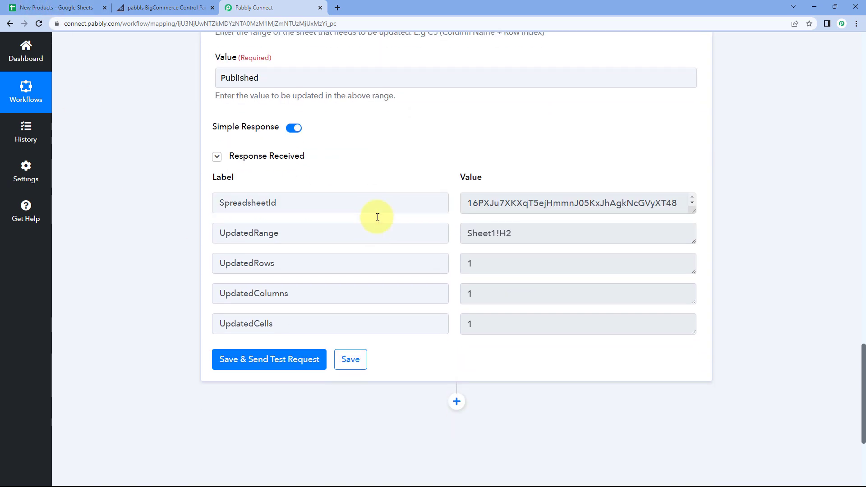
{"action": "scroll", "coordinate": [378, 216], "scroll_direction": "up", "scroll_amount": 2}
{"action": "left_click", "coordinate": [219, 168]}
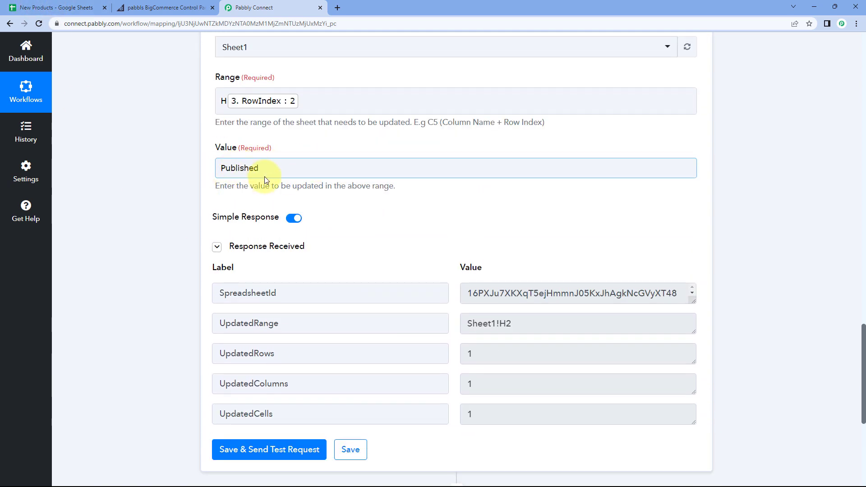
{"action": "left_click", "coordinate": [187, 90]}
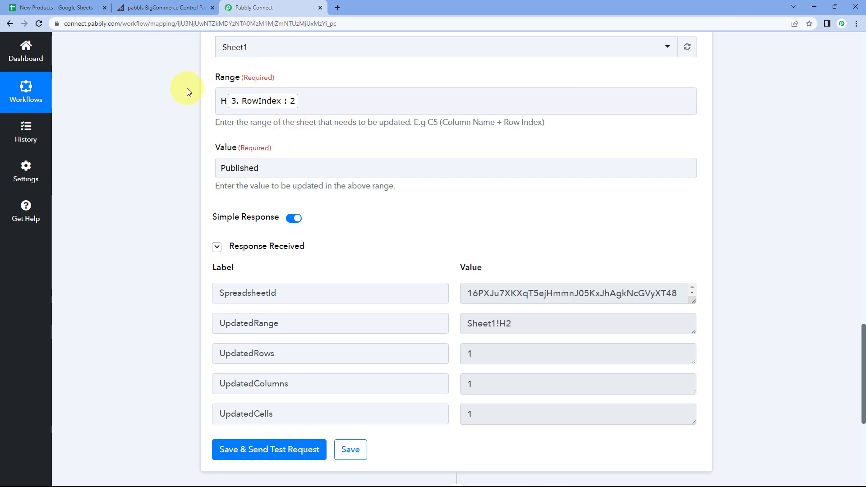
{"action": "left_click", "coordinate": [82, 5]}
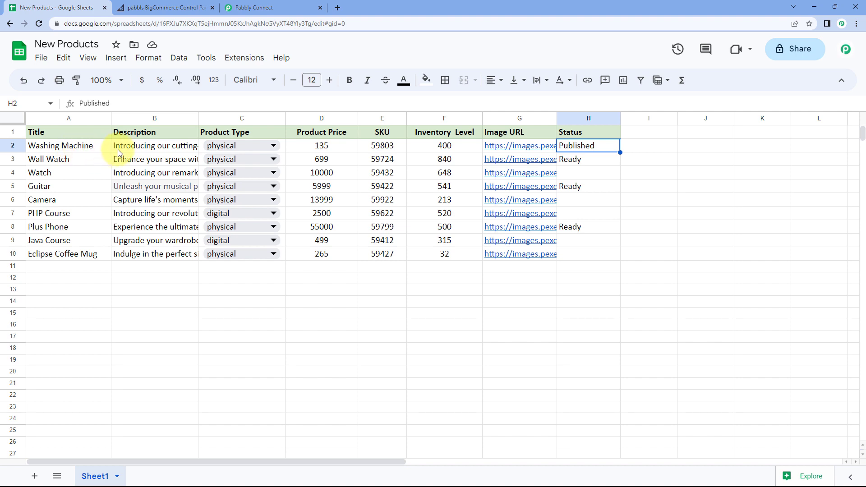
{"action": "left_click", "coordinate": [166, 8]}
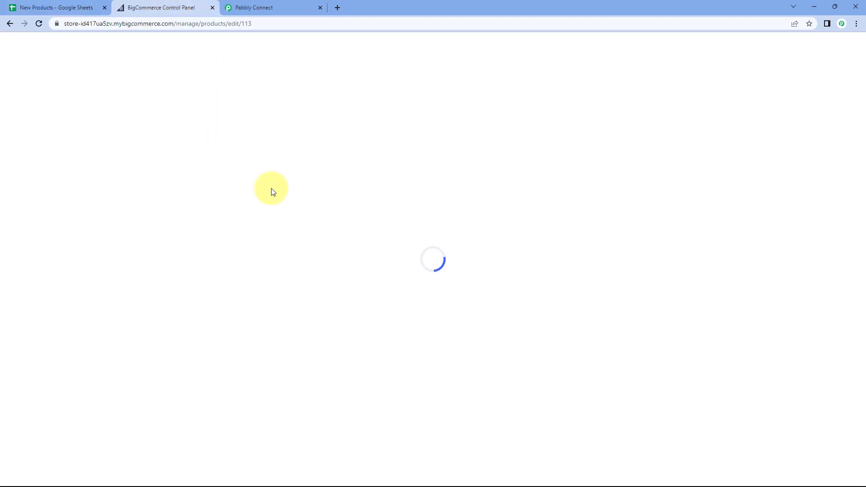
{"action": "left_click", "coordinate": [54, 7]}
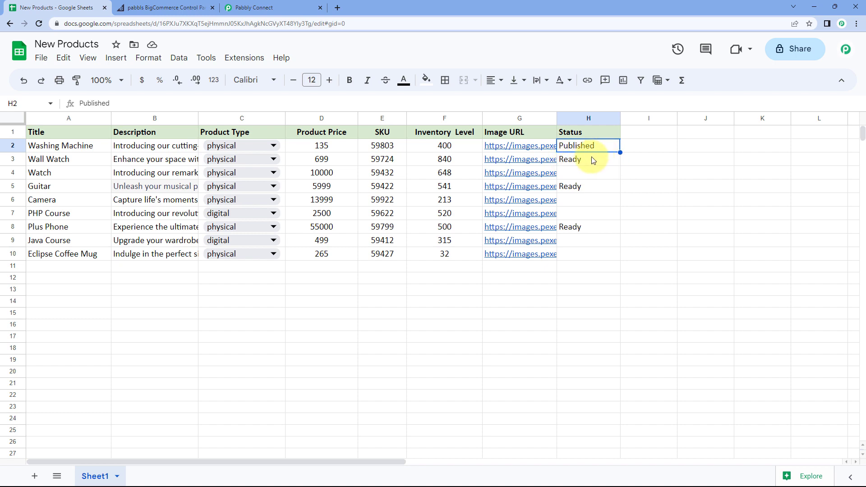
- Review the workflow's steps in Pabbly Connect against the sheet and open the settings of the Schedule trigger
{"action": "left_click", "coordinate": [307, 7]}
{"action": "scroll", "coordinate": [685, 194], "scroll_direction": "up", "scroll_amount": 4}
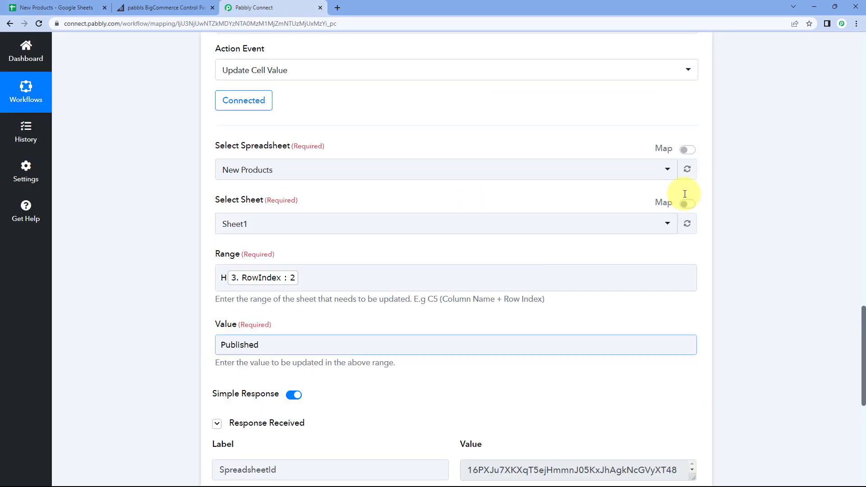
{"action": "scroll", "coordinate": [695, 225], "scroll_direction": "up", "scroll_amount": 5}
{"action": "scroll", "coordinate": [708, 233], "scroll_direction": "up", "scroll_amount": 6}
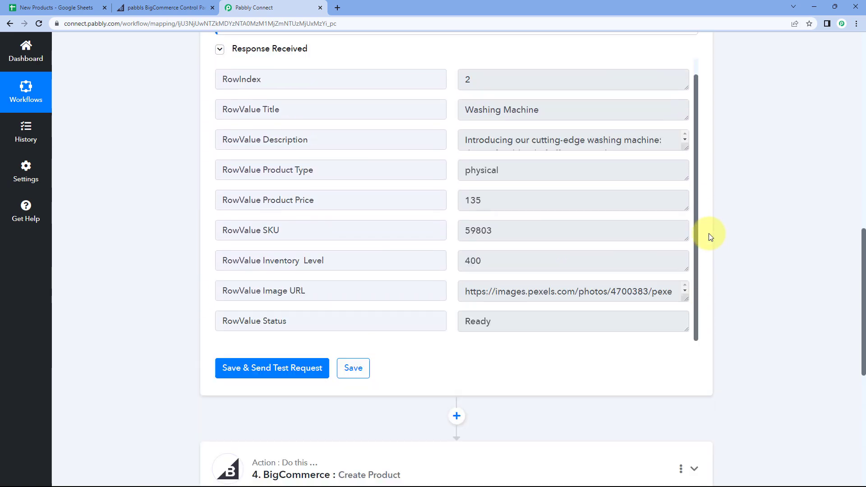
{"action": "scroll", "coordinate": [708, 233], "scroll_direction": "up", "scroll_amount": 10}
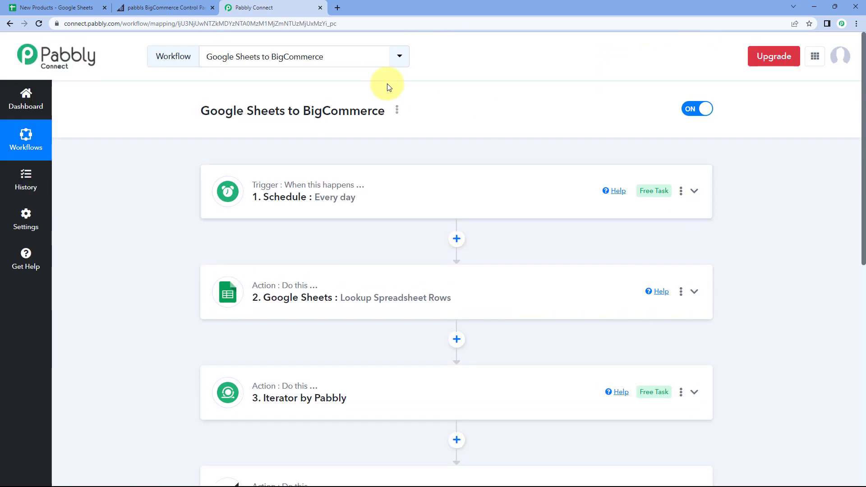
{"action": "left_click", "coordinate": [57, 8]}
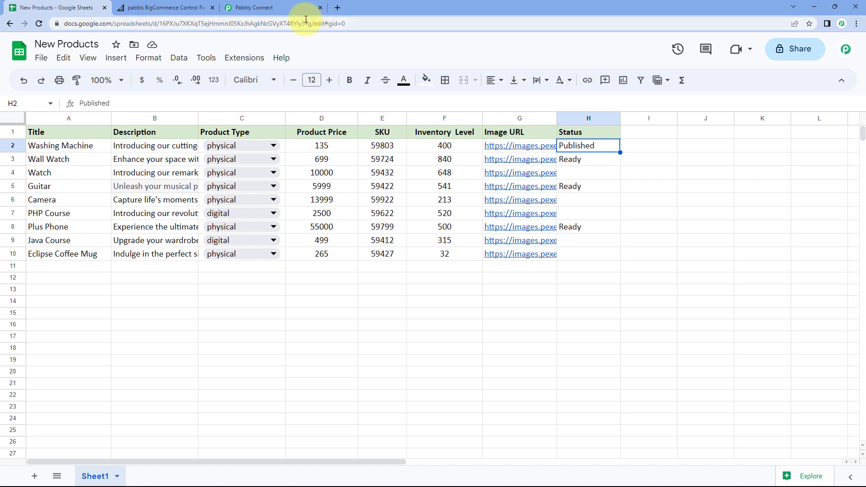
{"action": "left_click", "coordinate": [293, 7]}
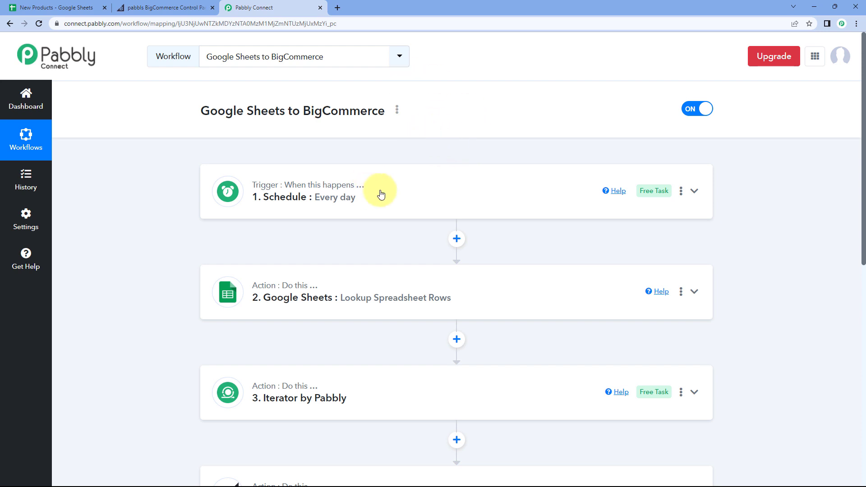
{"action": "scroll", "coordinate": [335, 157], "scroll_direction": "down", "scroll_amount": 1}
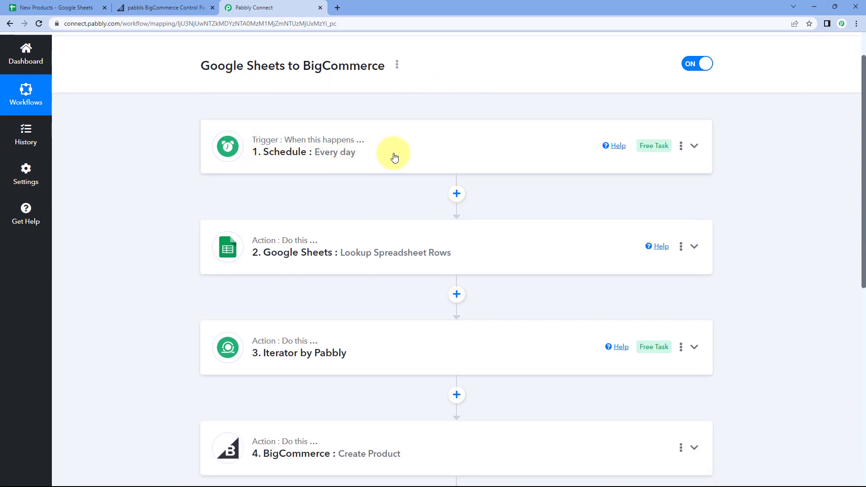
{"action": "left_click", "coordinate": [383, 148]}
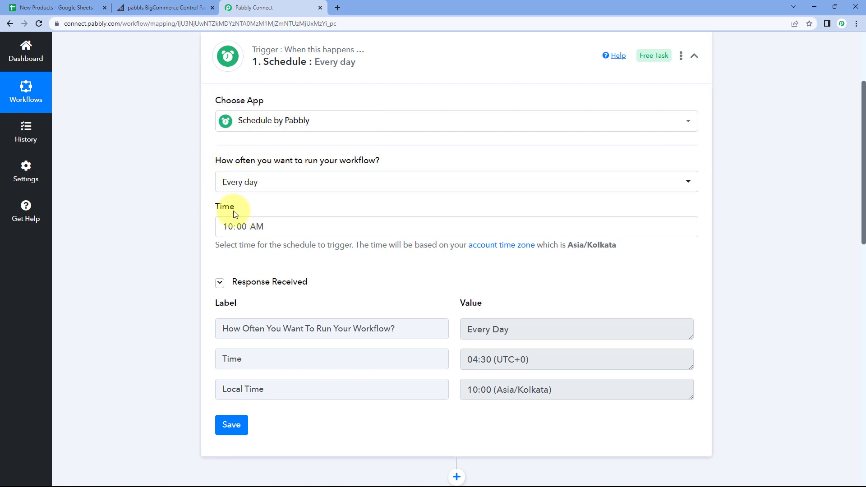
- Look through the Schedule trigger's frequency options, keep Every day selected and collapse the trigger
{"action": "left_click", "coordinate": [272, 188]}
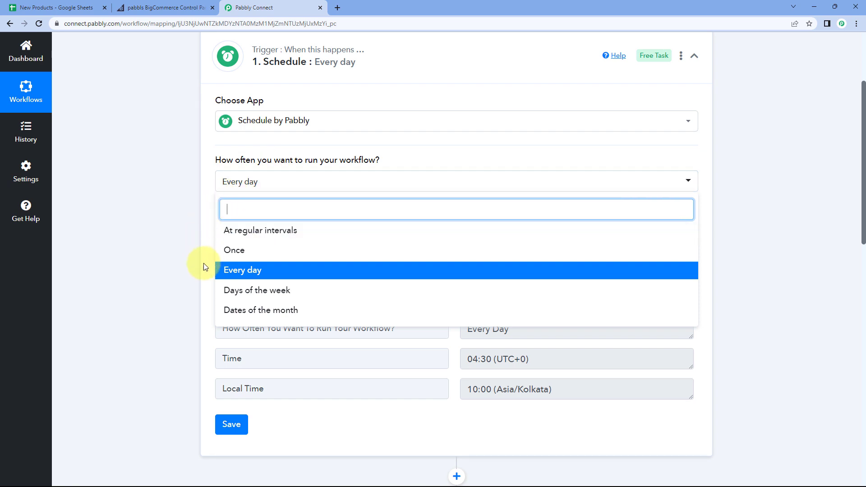
{"action": "left_click", "coordinate": [284, 185]}
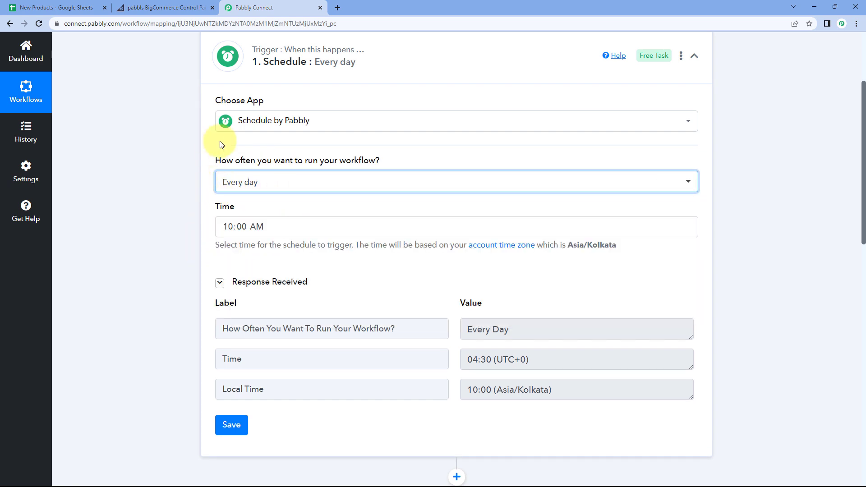
{"action": "left_click", "coordinate": [366, 59]}
- Open the Lookup Spreadsheet Rows action and compare its settings with the Status column of the New Products sheet
{"action": "scroll", "coordinate": [243, 115], "scroll_direction": "down", "scroll_amount": 2}
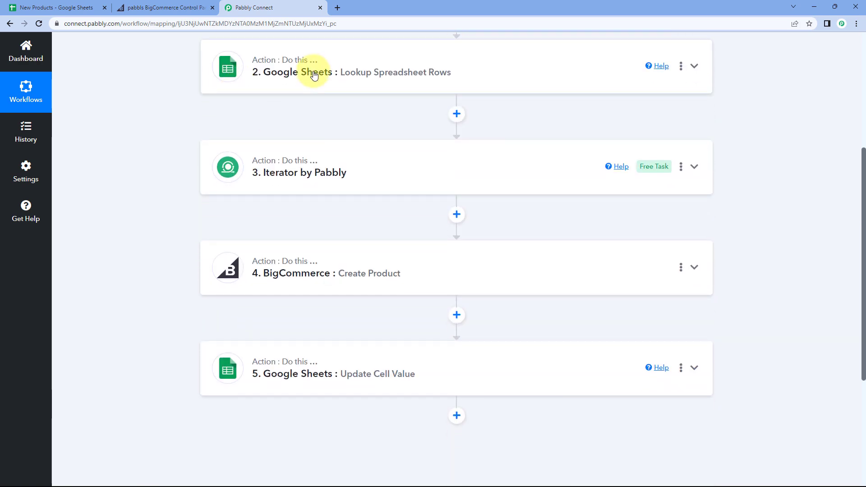
{"action": "left_click", "coordinate": [310, 73]}
{"action": "scroll", "coordinate": [189, 144], "scroll_direction": "down", "scroll_amount": 3}
{"action": "left_click", "coordinate": [57, 7]}
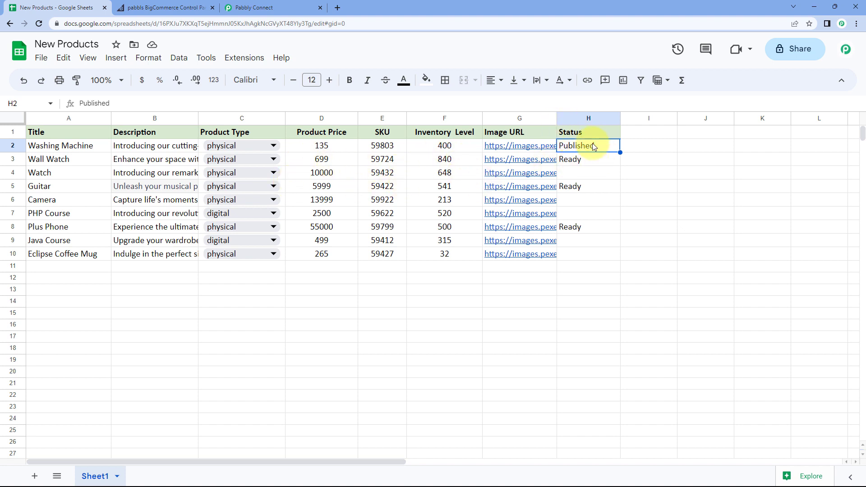
{"action": "left_click", "coordinate": [591, 162]}
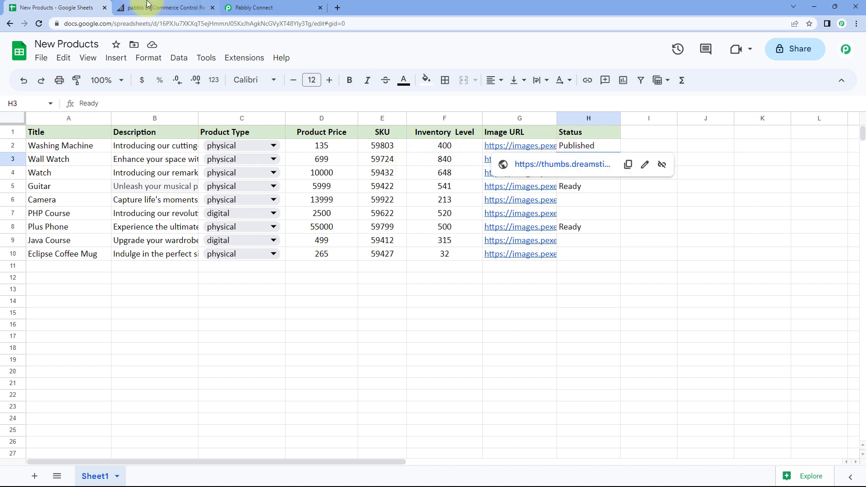
{"action": "left_click", "coordinate": [181, 7]}
{"action": "left_click", "coordinate": [268, 7]}
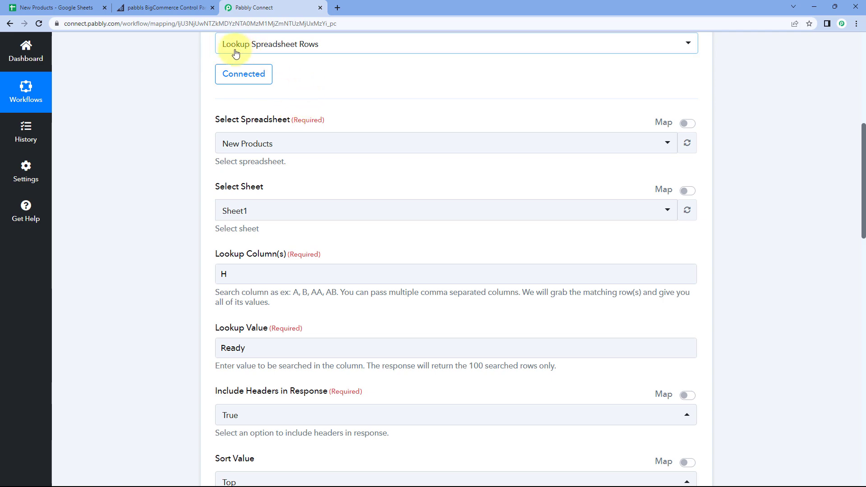
- Examine the lookup action's column, value and received response, and the Iterator, Create Product and Update Cell Value actions below it
{"action": "scroll", "coordinate": [415, 98], "scroll_direction": "down", "scroll_amount": 1}
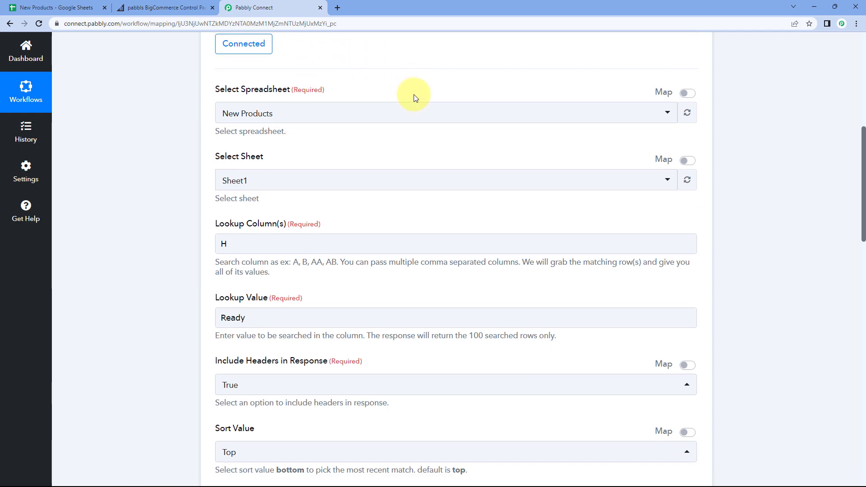
{"action": "scroll", "coordinate": [416, 97], "scroll_direction": "down", "scroll_amount": 9}
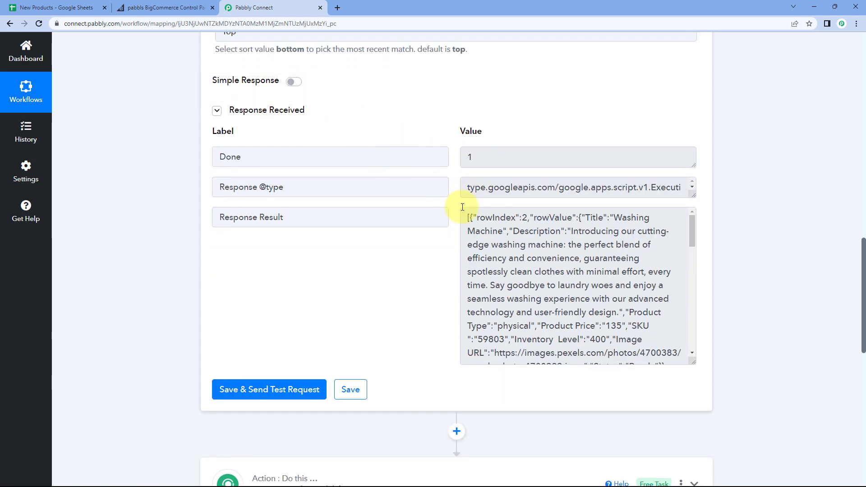
{"action": "scroll", "coordinate": [455, 221], "scroll_direction": "down", "scroll_amount": 7}
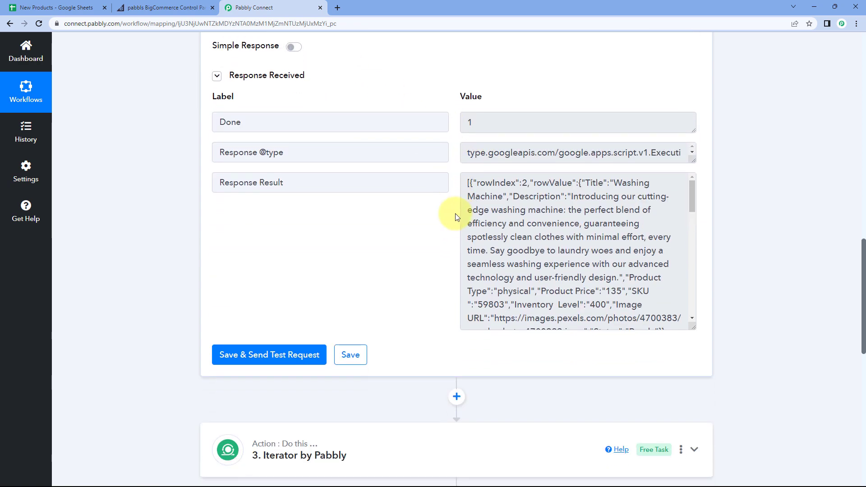
{"action": "scroll", "coordinate": [403, 178], "scroll_direction": "up", "scroll_amount": 5}
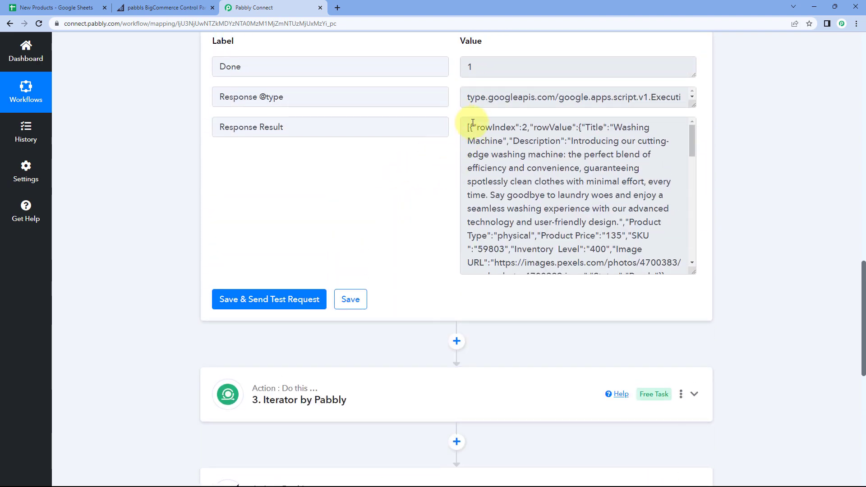
{"action": "scroll", "coordinate": [423, 190], "scroll_direction": "down", "scroll_amount": 7}
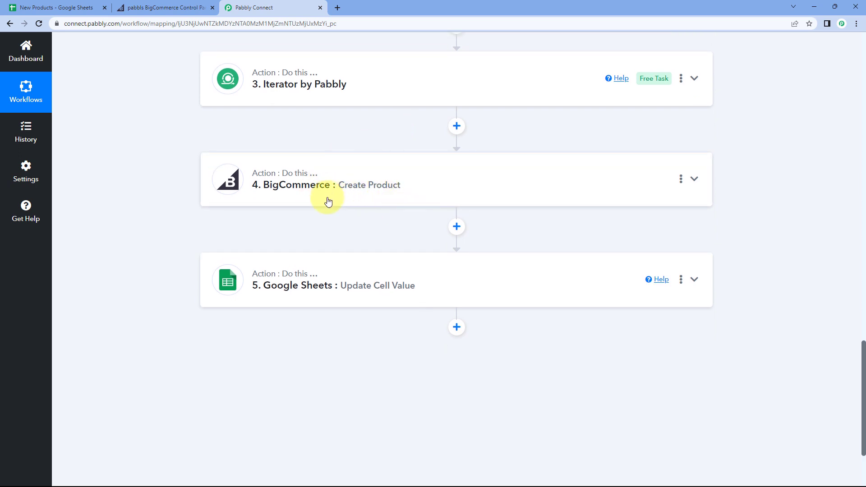
- Check the remaining Ready rows in the New Products sheet, and collapse the Lookup Spreadsheet Rows action in the workflow
{"action": "left_click", "coordinate": [56, 7]}
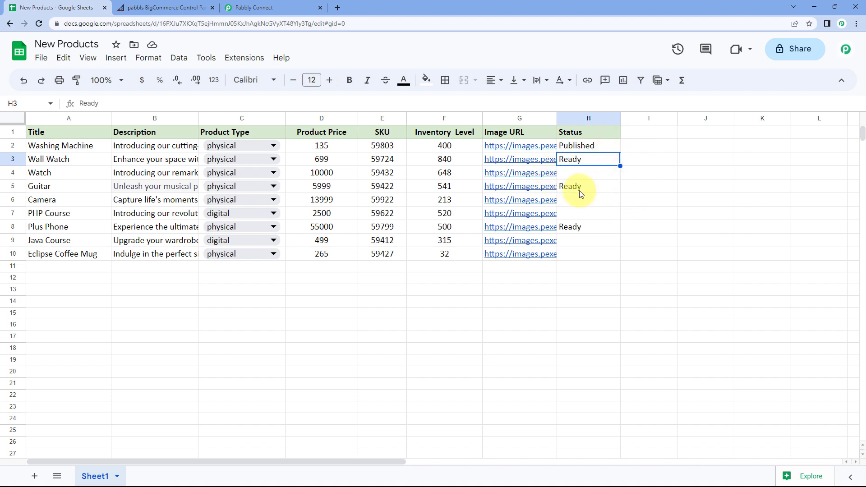
{"action": "left_click", "coordinate": [288, 7]}
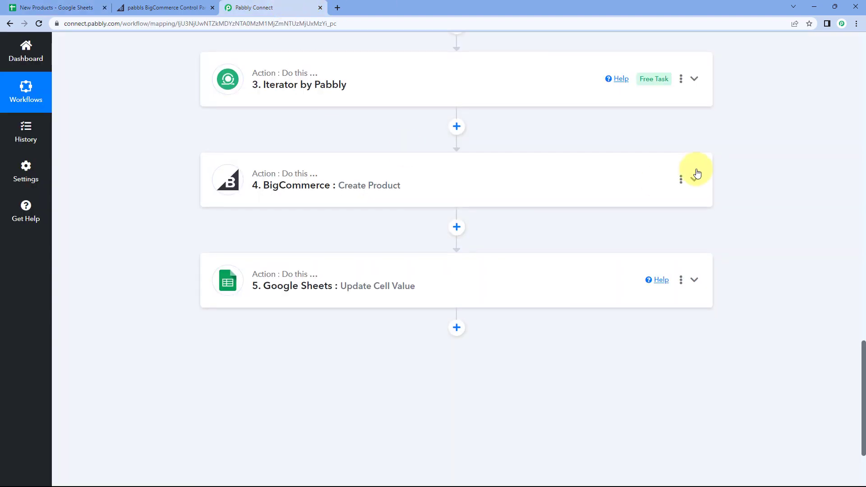
{"action": "scroll", "coordinate": [690, 171], "scroll_direction": "up", "scroll_amount": 6}
{"action": "scroll", "coordinate": [684, 160], "scroll_direction": "up", "scroll_amount": 15}
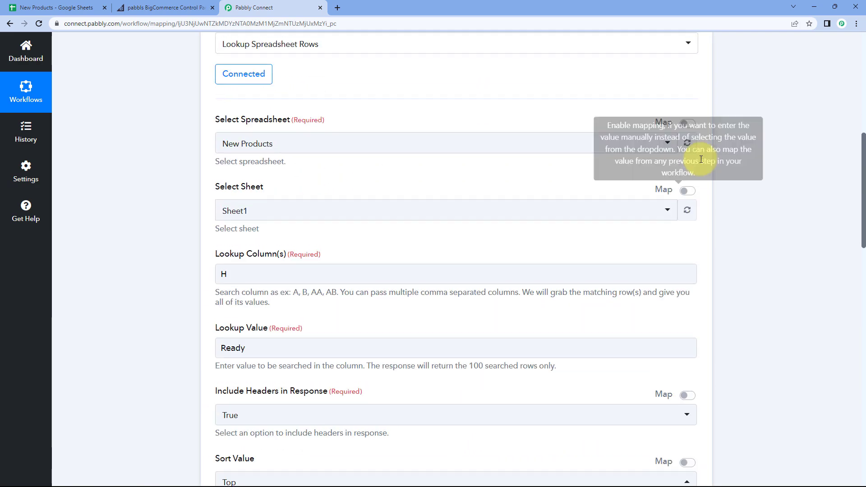
{"action": "scroll", "coordinate": [701, 164], "scroll_direction": "up", "scroll_amount": 5}
{"action": "left_click", "coordinate": [694, 238]}
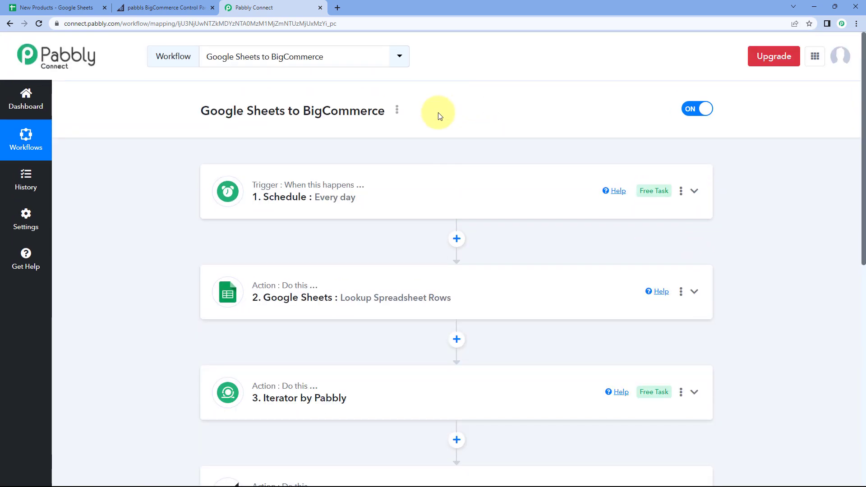